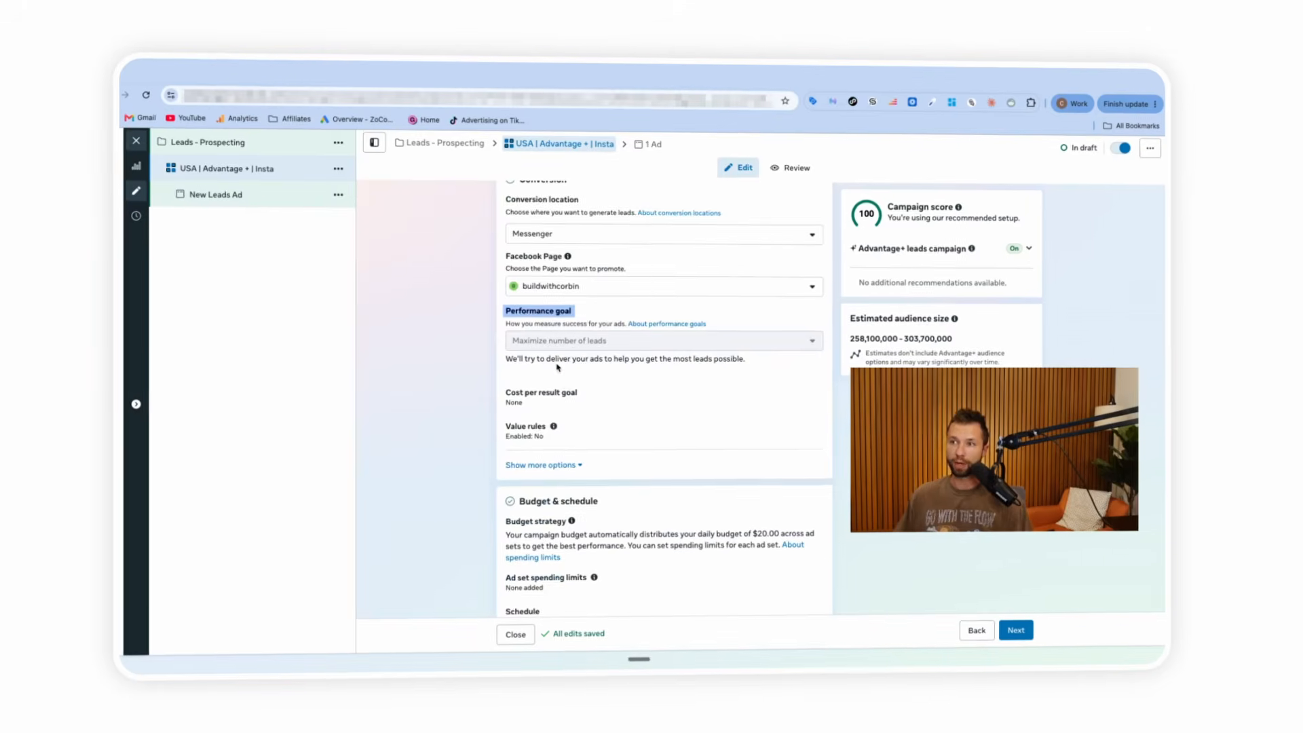
pyautogui.scroll(-4, 573, 350)
pyautogui.tripleClick(550, 369)
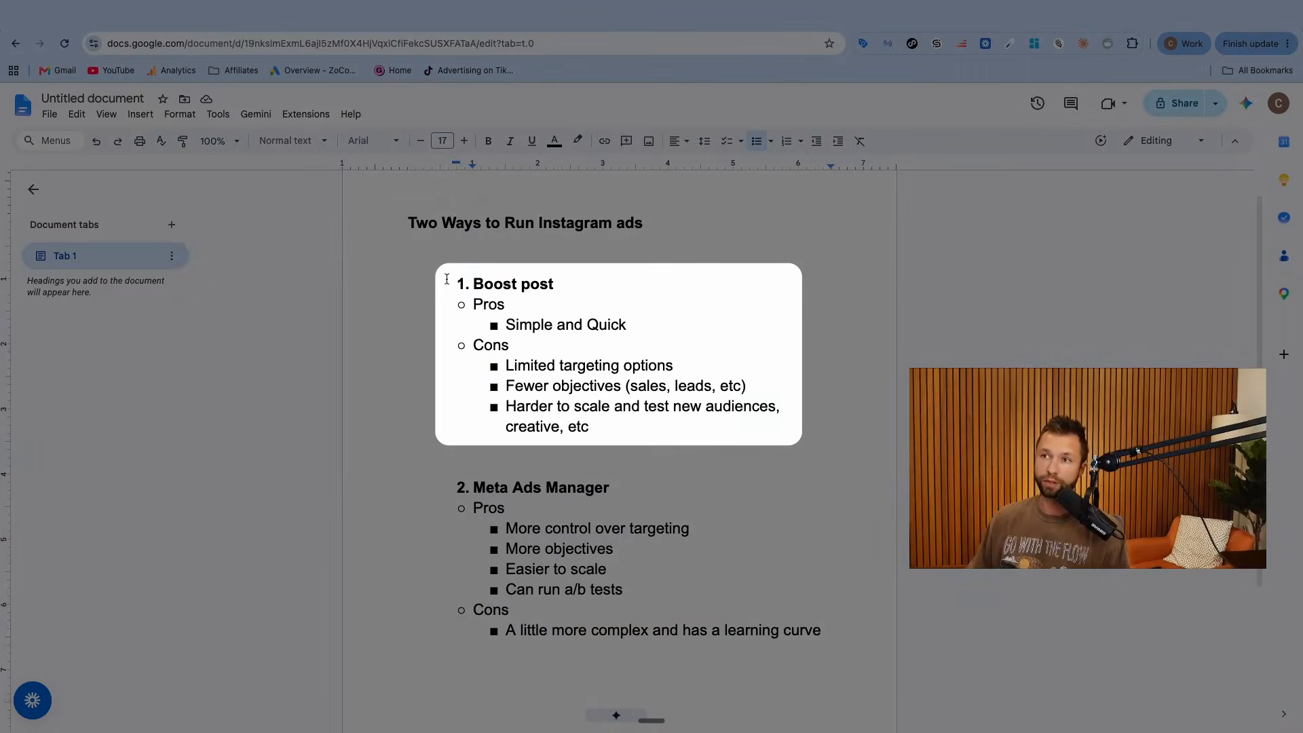
# Step: Review the pros and cons of Boost post in the document on two ways to run Instagram ads
pyautogui.moveTo(474, 284); pyautogui.dragTo(597, 277)
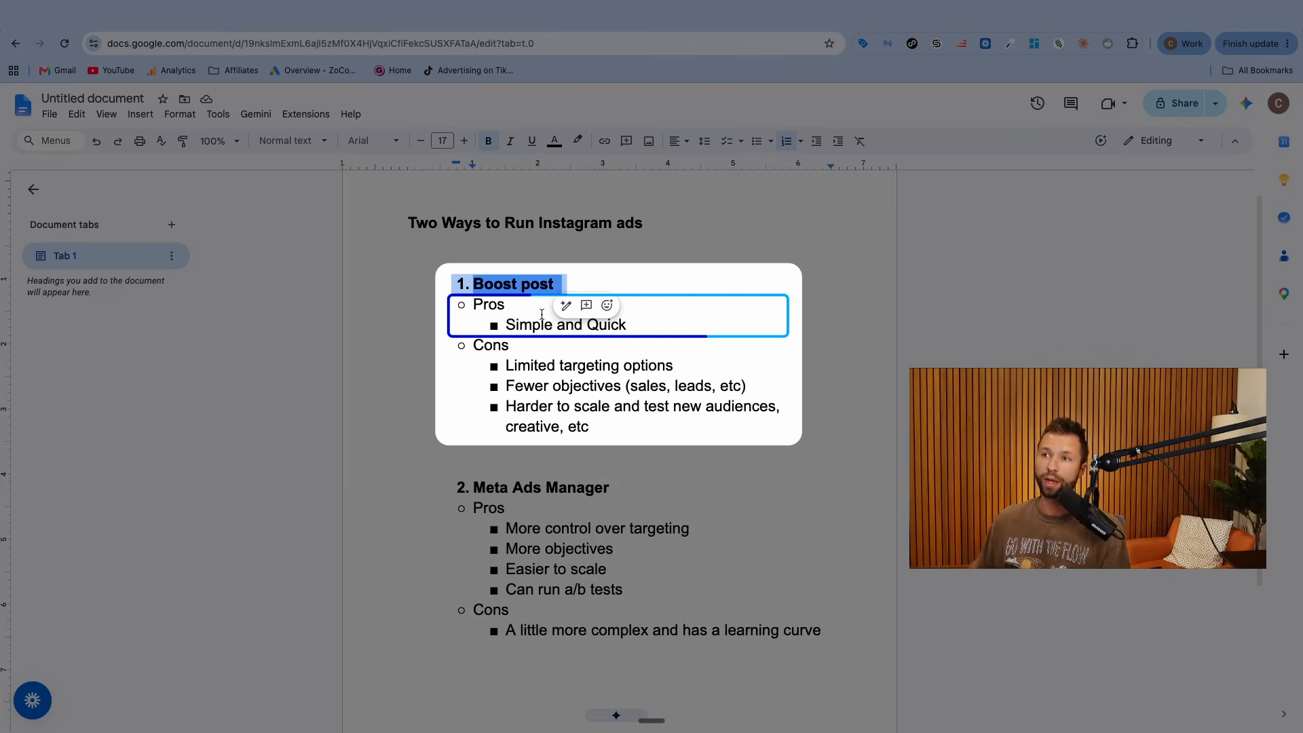
pyautogui.moveTo(506, 324); pyautogui.dragTo(619, 336)
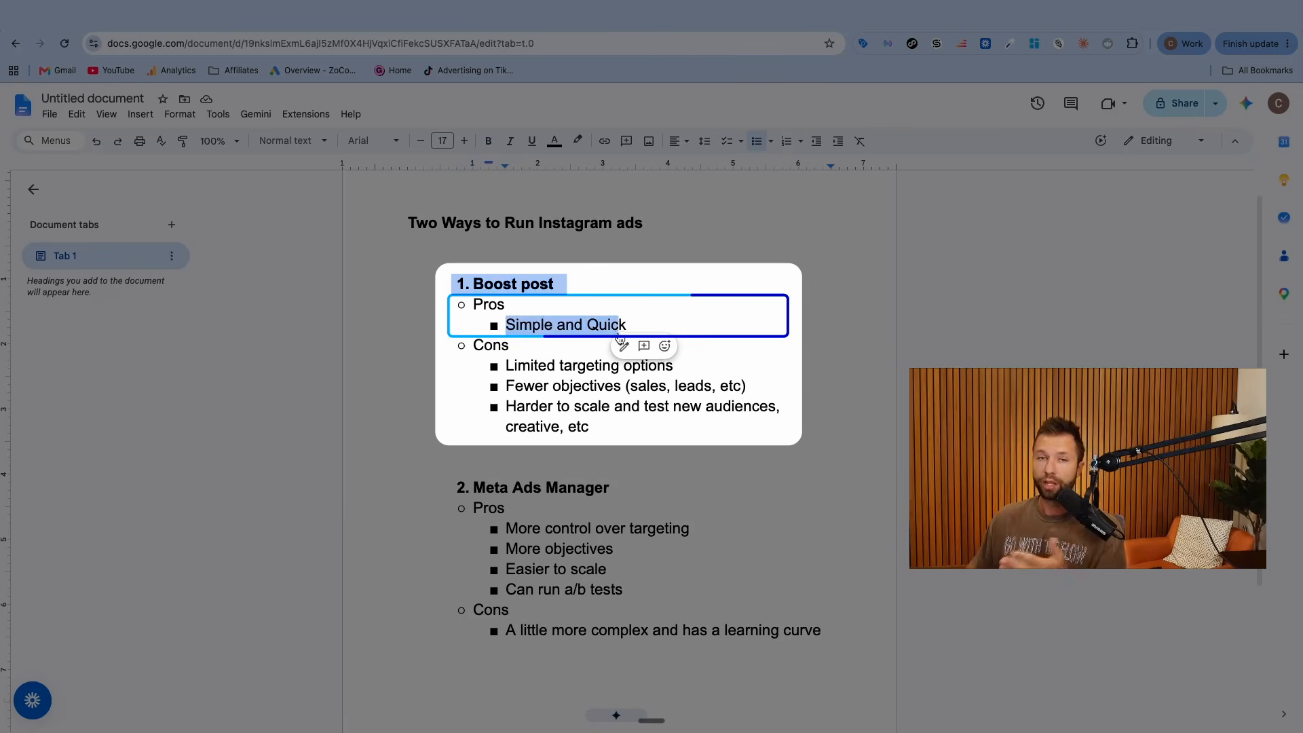
pyautogui.click(530, 370)
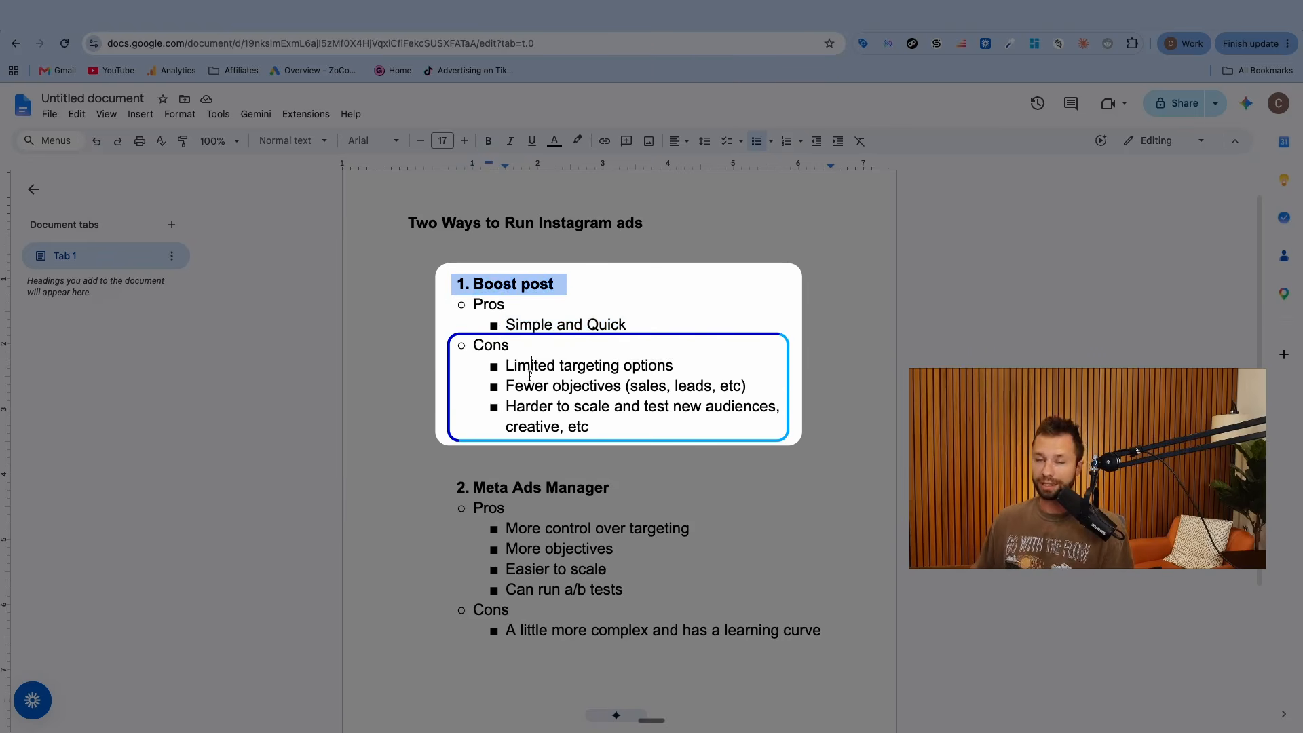
pyautogui.moveTo(505, 367); pyautogui.dragTo(620, 387)
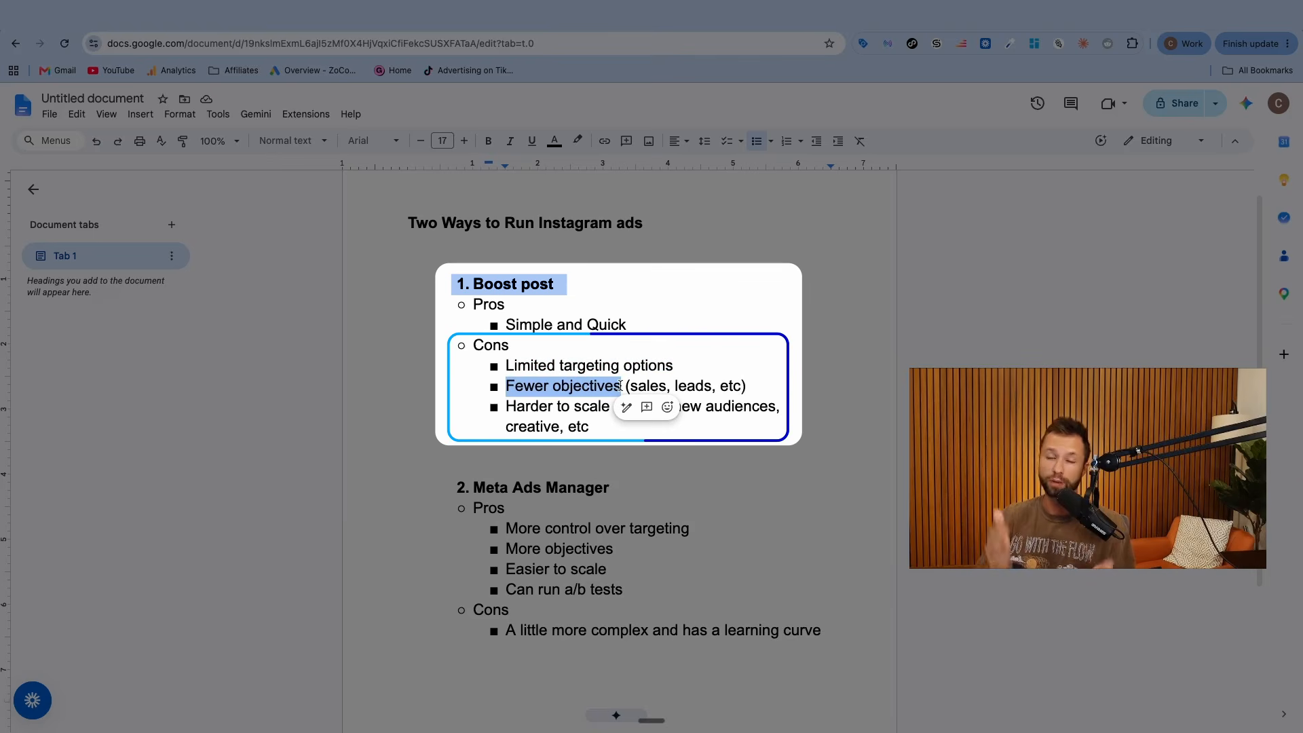
pyautogui.click(648, 424)
pyautogui.tripleClick(648, 424)
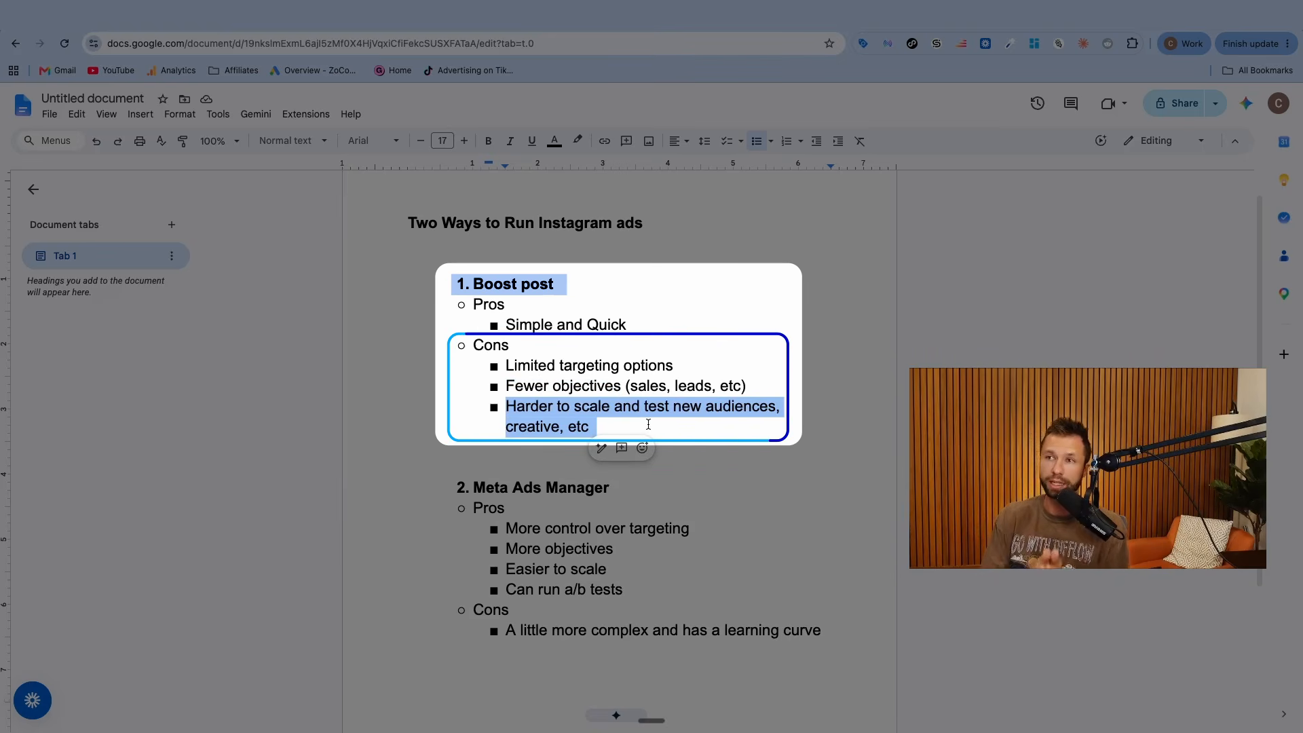
pyautogui.scroll(-2, 535, 484)
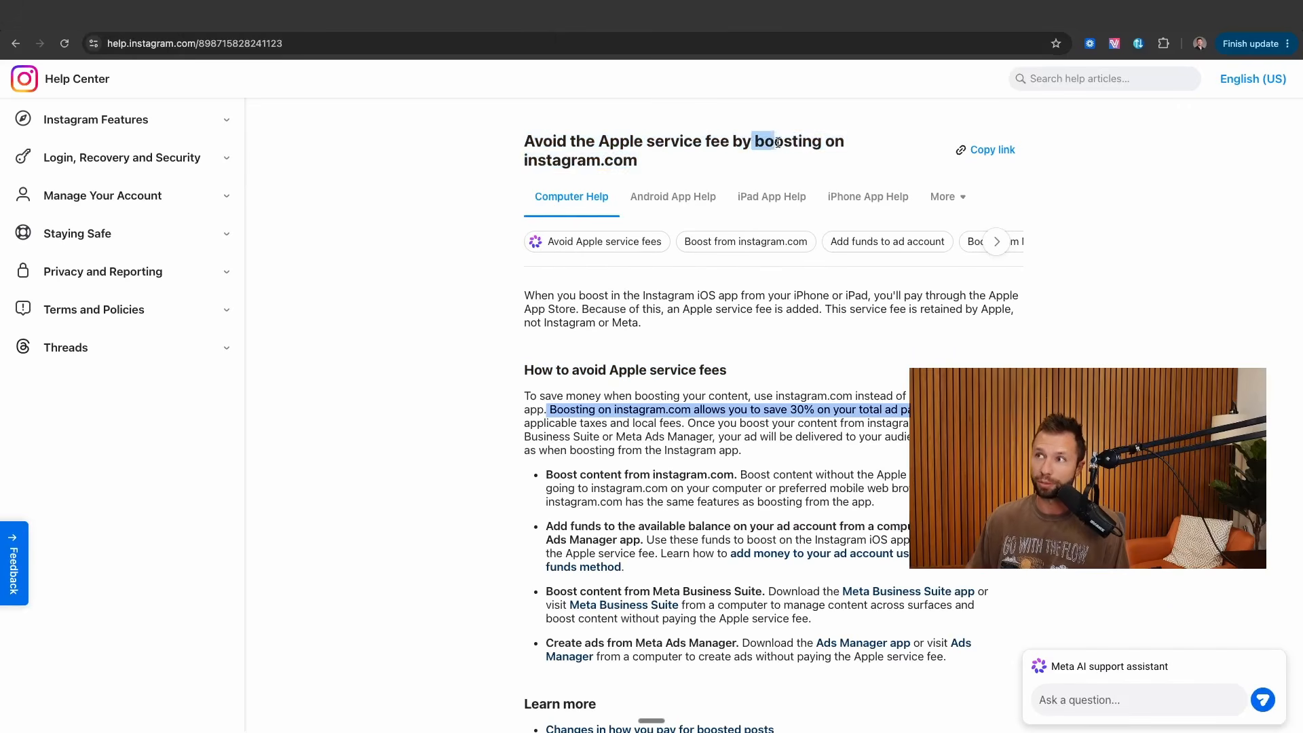
# Step: Switch to the Instagram profile, open the slat accent wall reel from the posts grid and start boosting it
pyautogui.click(168, 25)
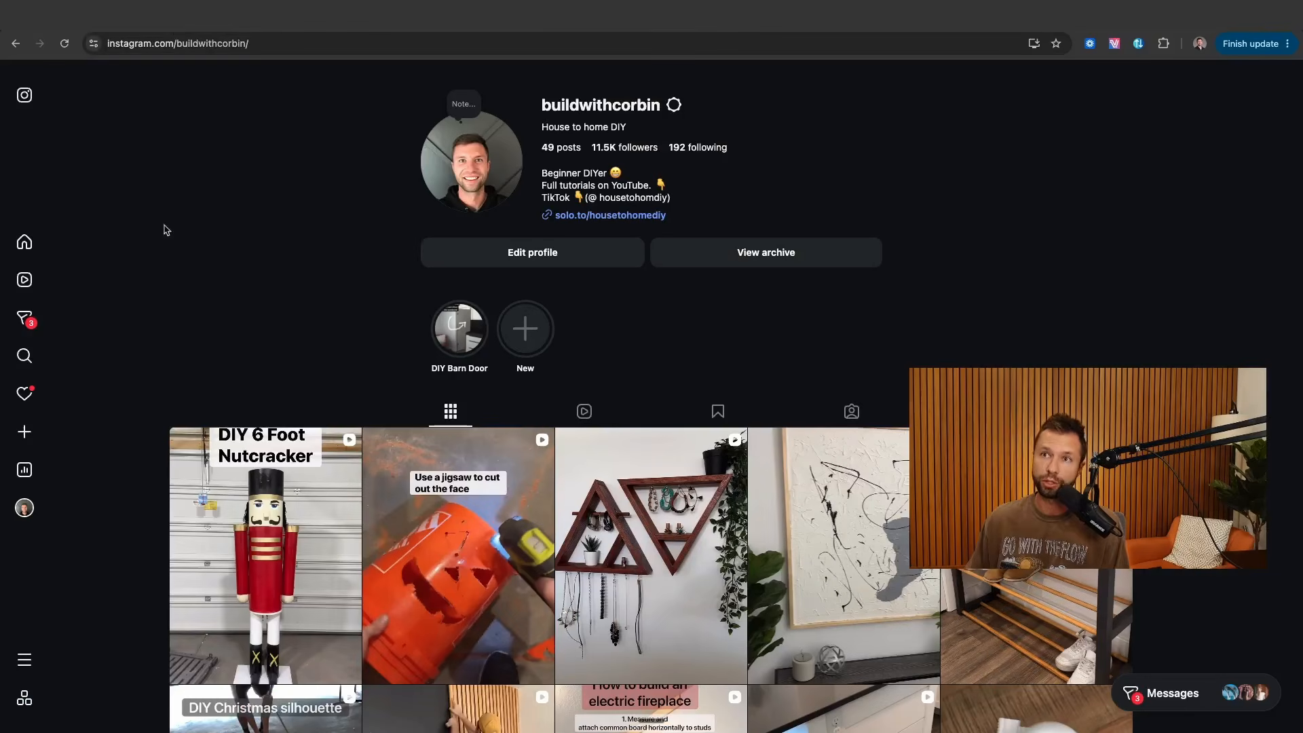
pyautogui.scroll(-4, 394, 247)
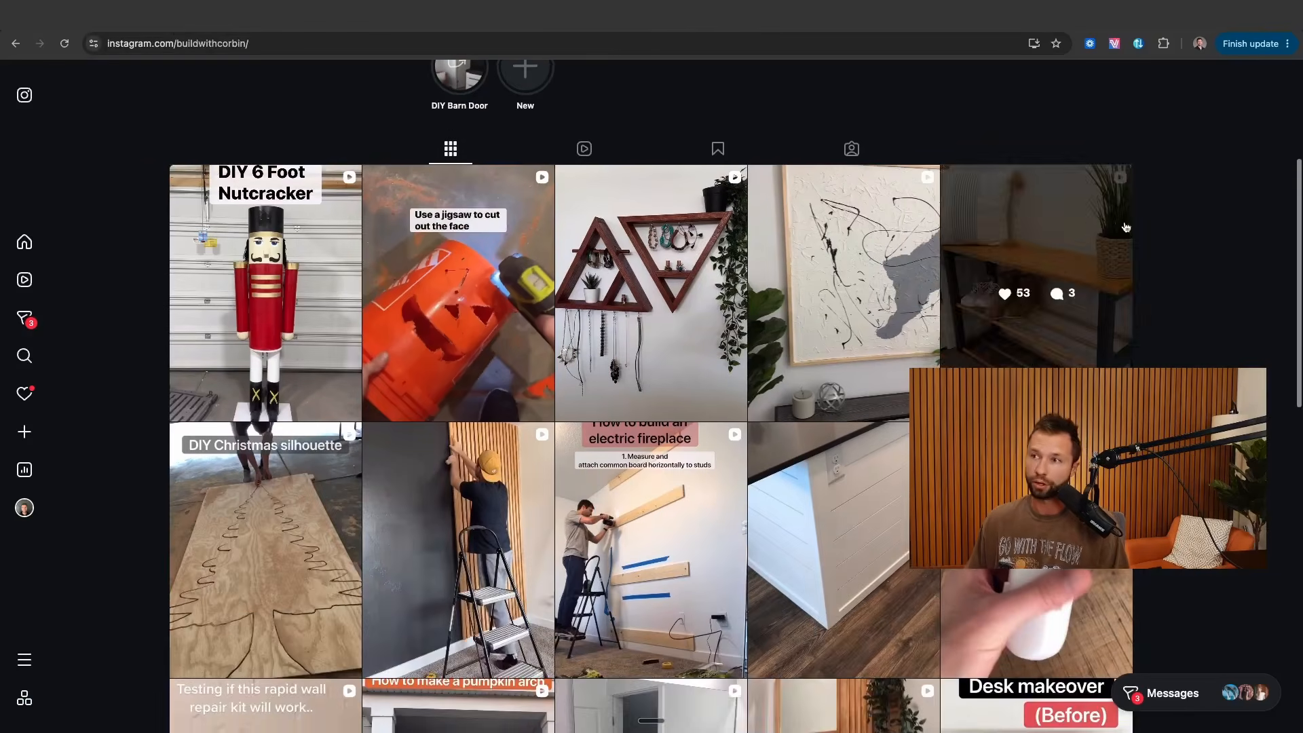
pyautogui.scroll(-1, 815, 257)
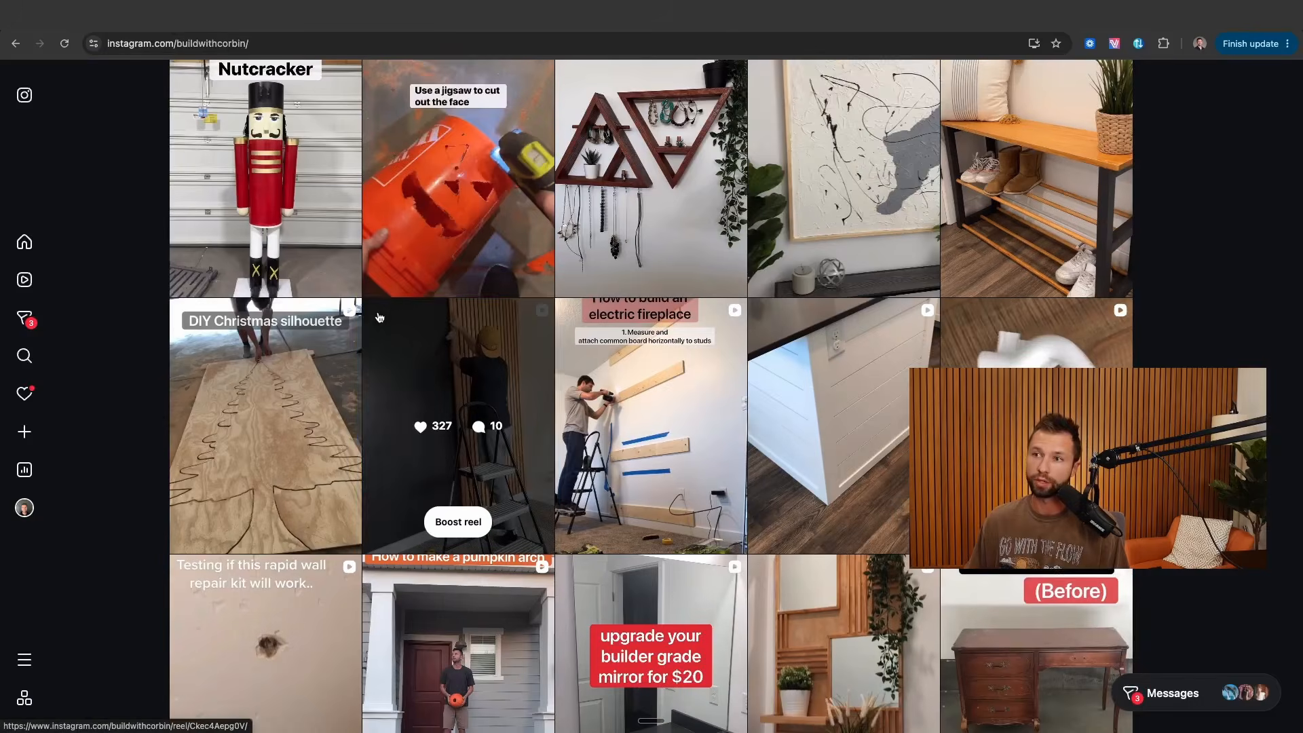
pyautogui.click(426, 355)
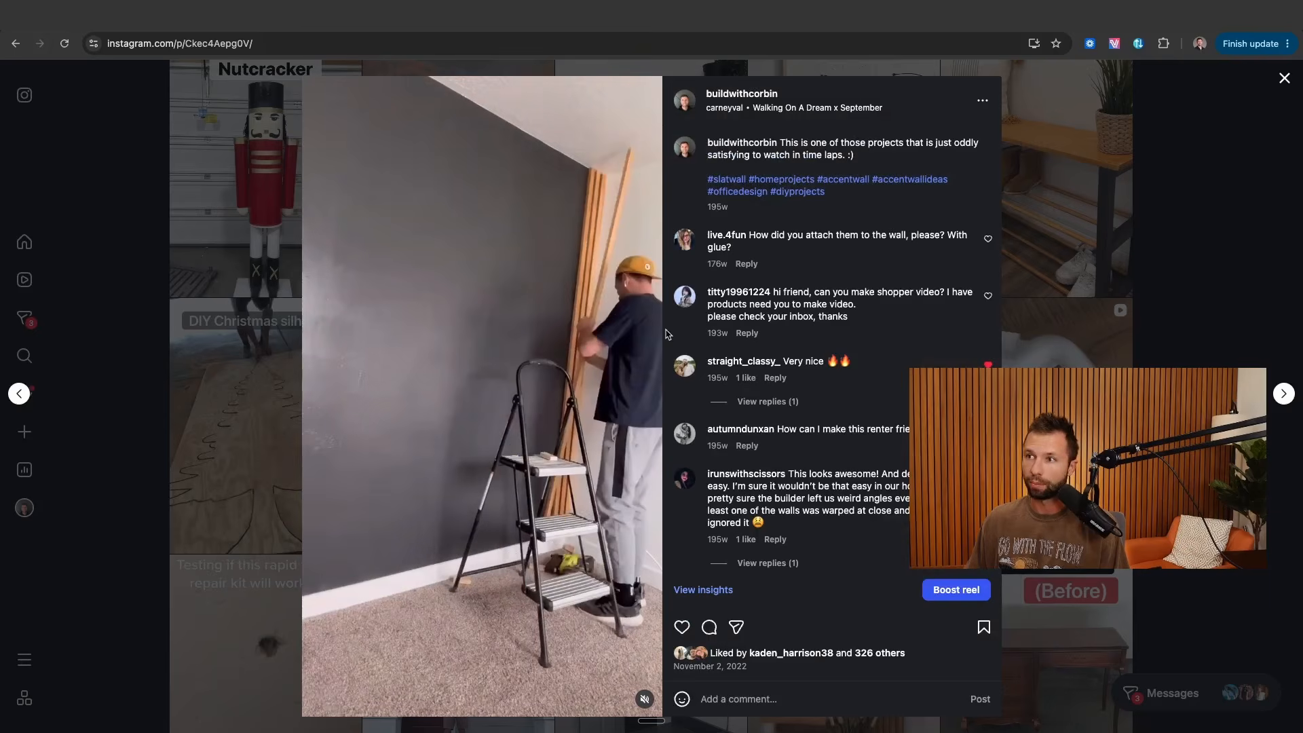
pyautogui.click(957, 591)
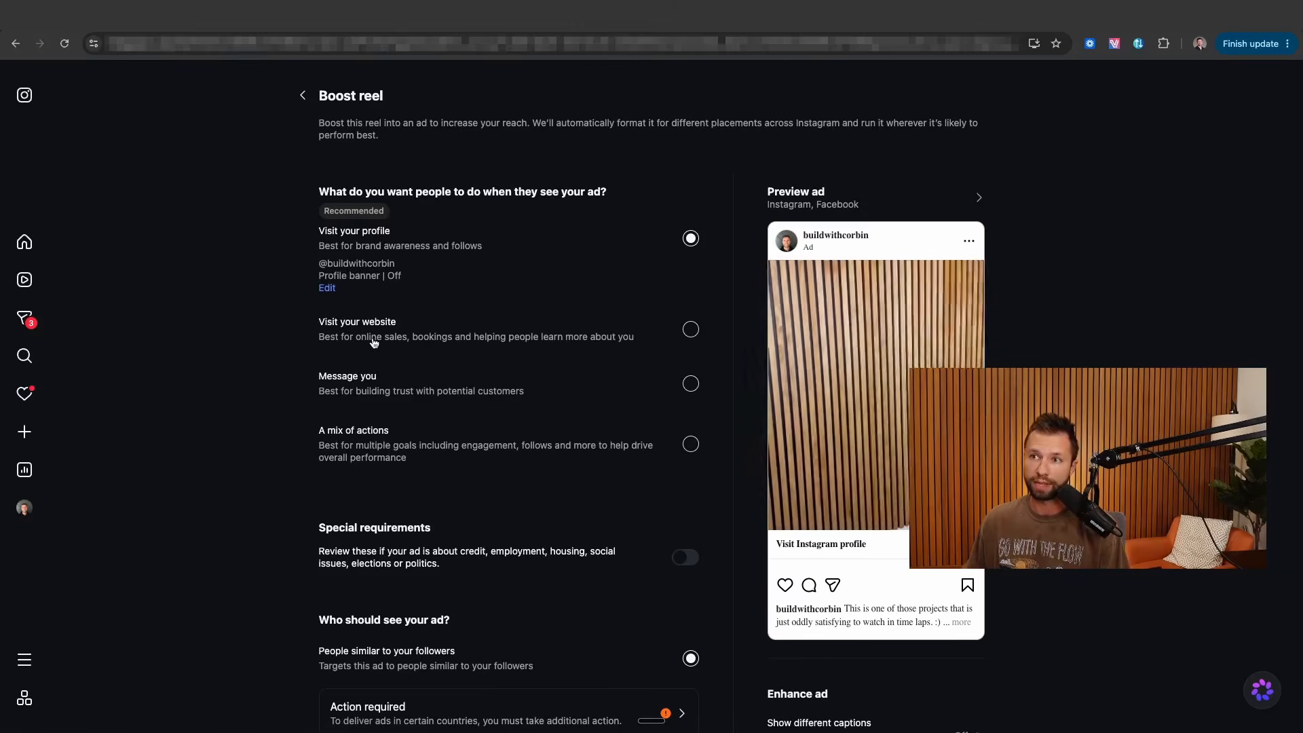
# Step: Set the boosted reel's goal to Visit your website and review the special requirements section
pyautogui.click(699, 328)
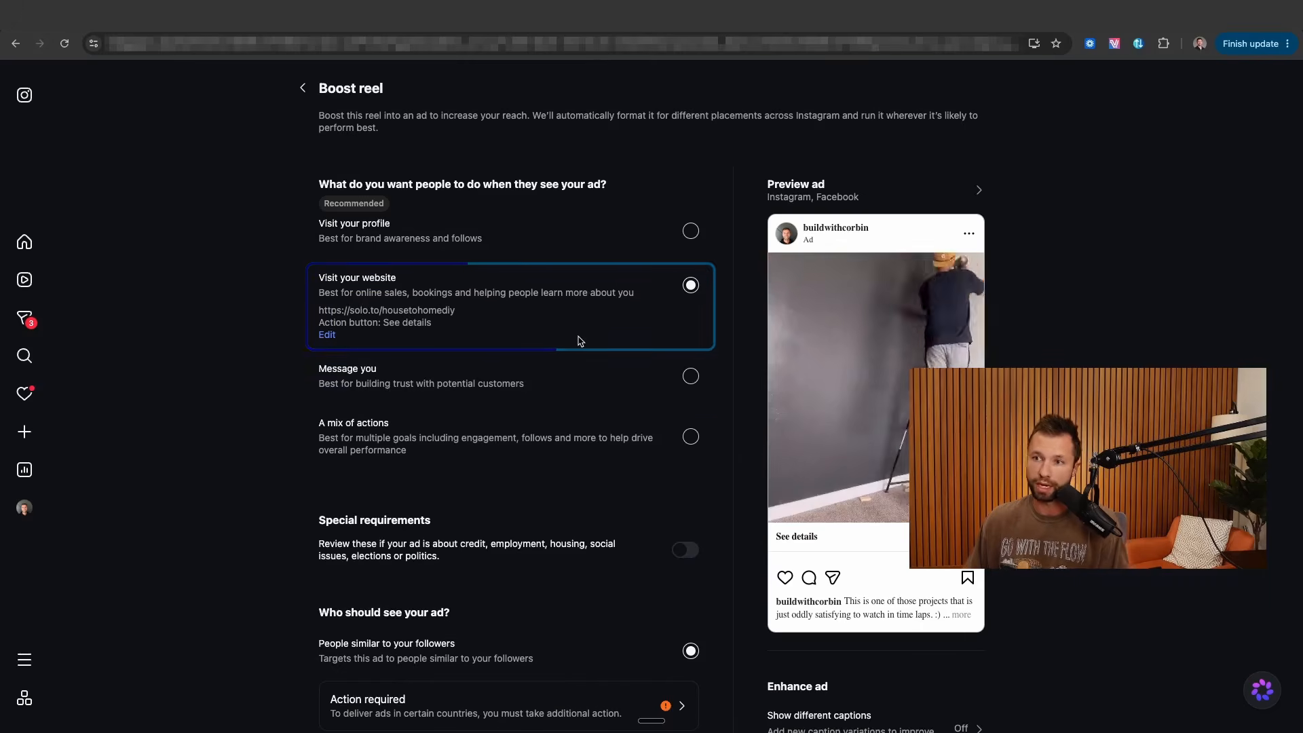
pyautogui.scroll(-4, 577, 339)
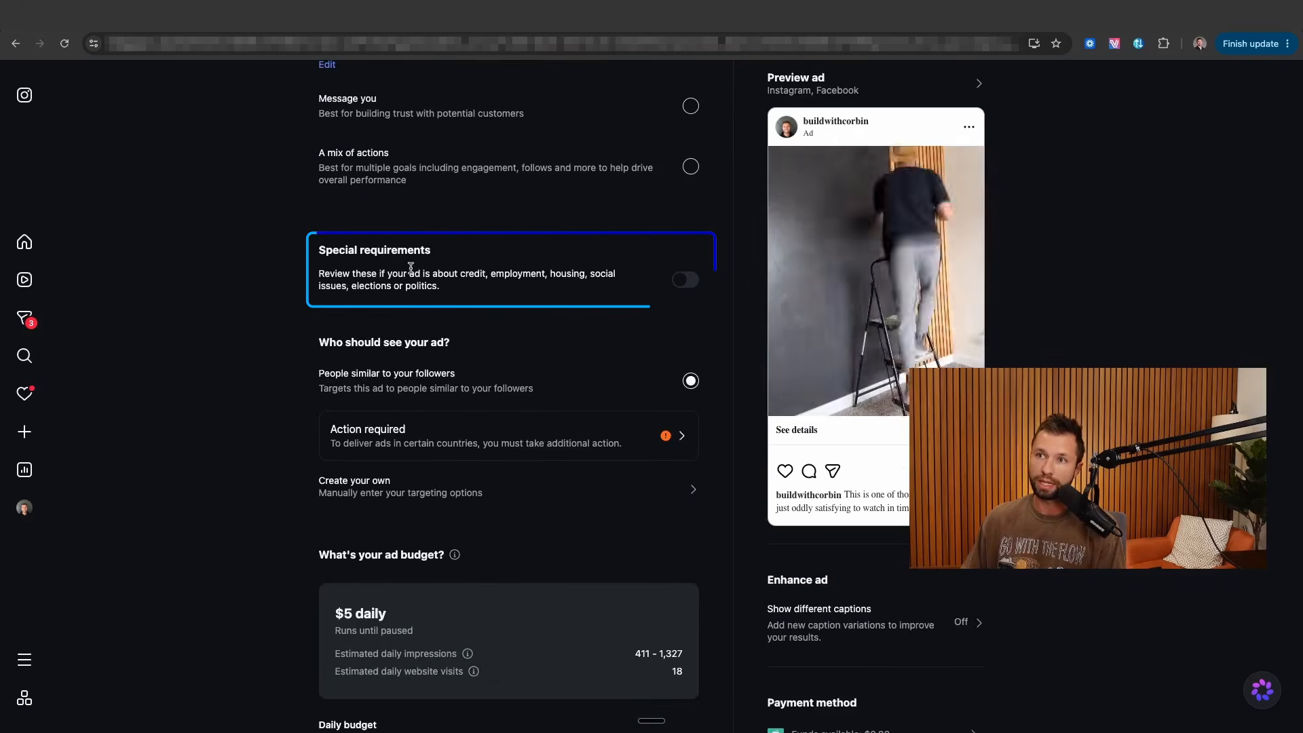
pyautogui.moveTo(686, 290); pyautogui.dragTo(600, 286)
pyautogui.click(516, 292)
pyautogui.scroll(-1, 517, 292)
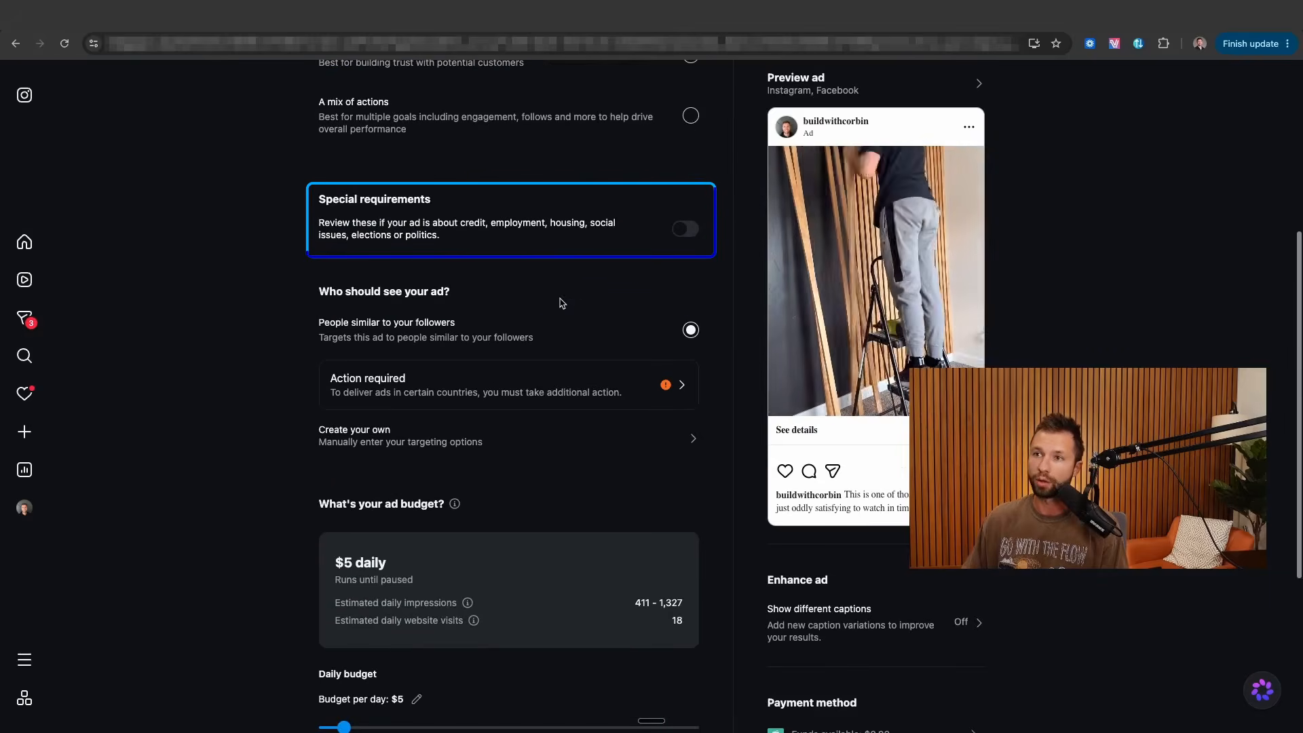
# Step: Check the AI info setting in the ad's additional requirements and confirm it without marking the media as AI-made
pyautogui.scroll(-1, 547, 314)
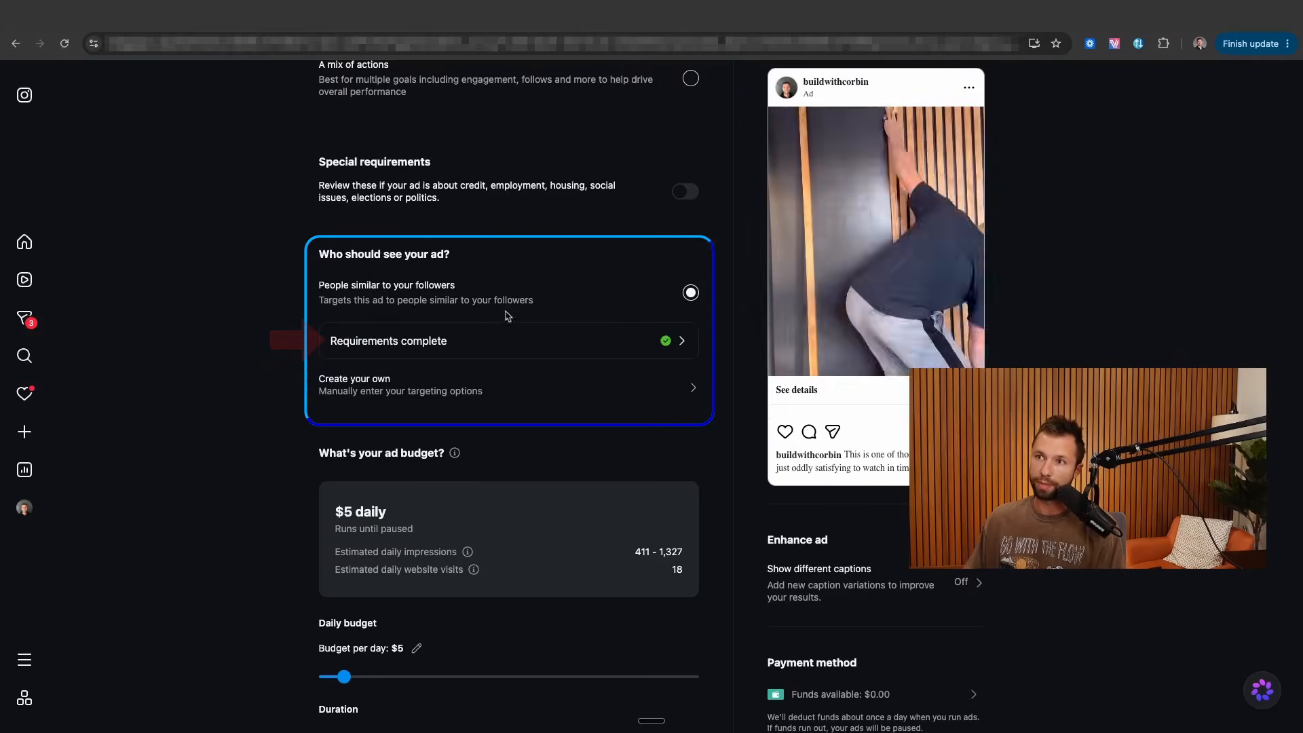
pyautogui.click(506, 334)
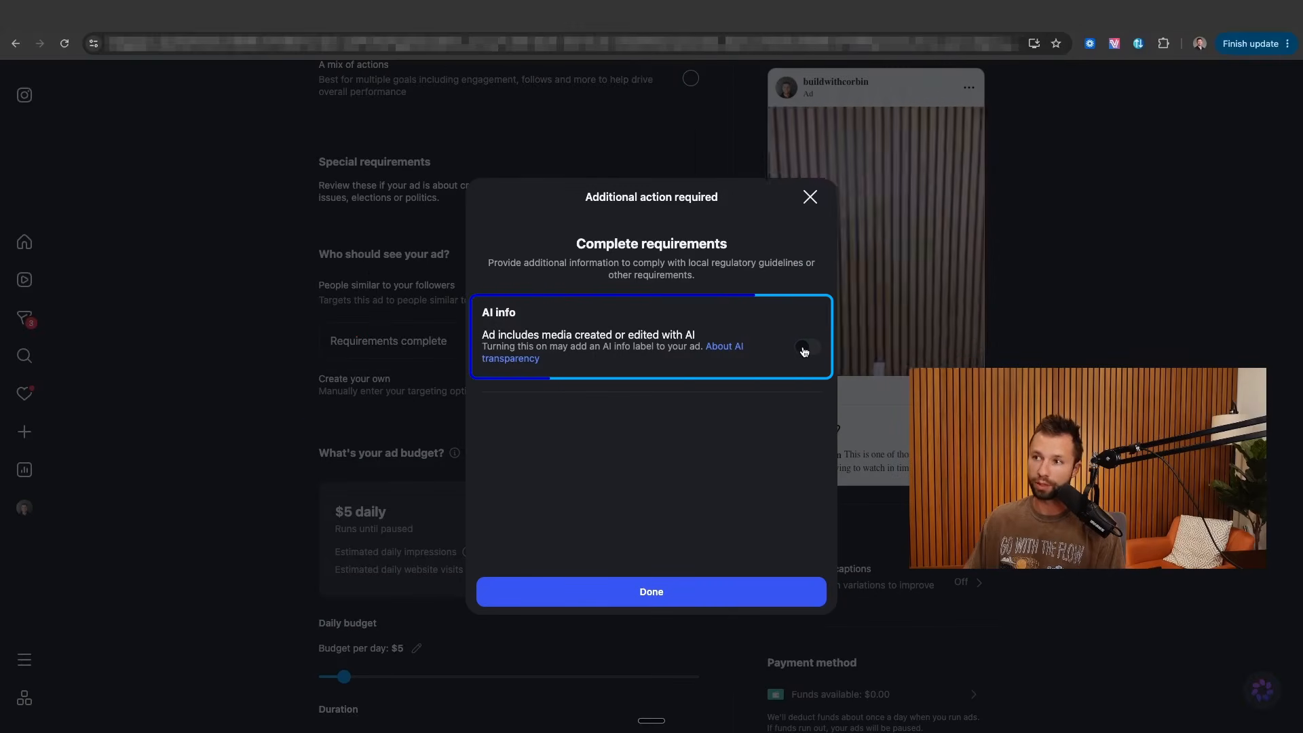
pyautogui.click(642, 592)
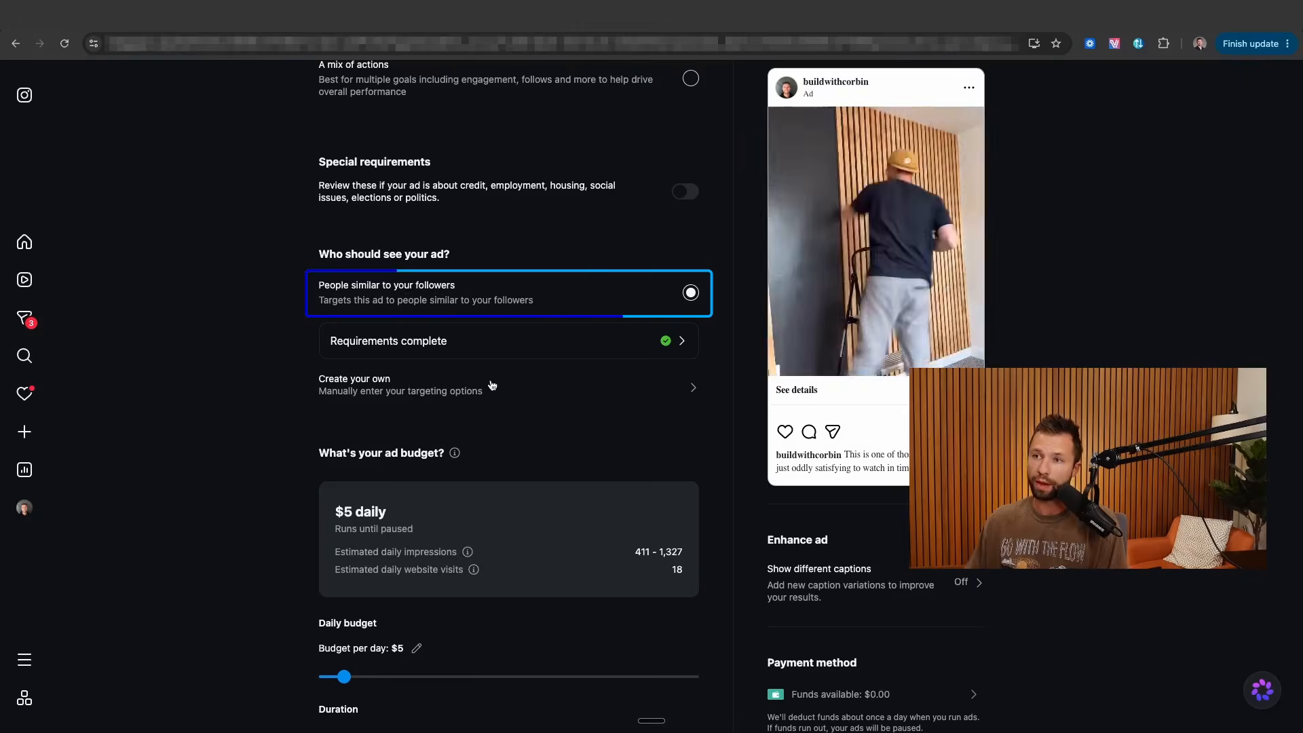
# Step: Start creating a custom audience and set the lower age limit in its audience suggestions to 20
pyautogui.click(585, 386)
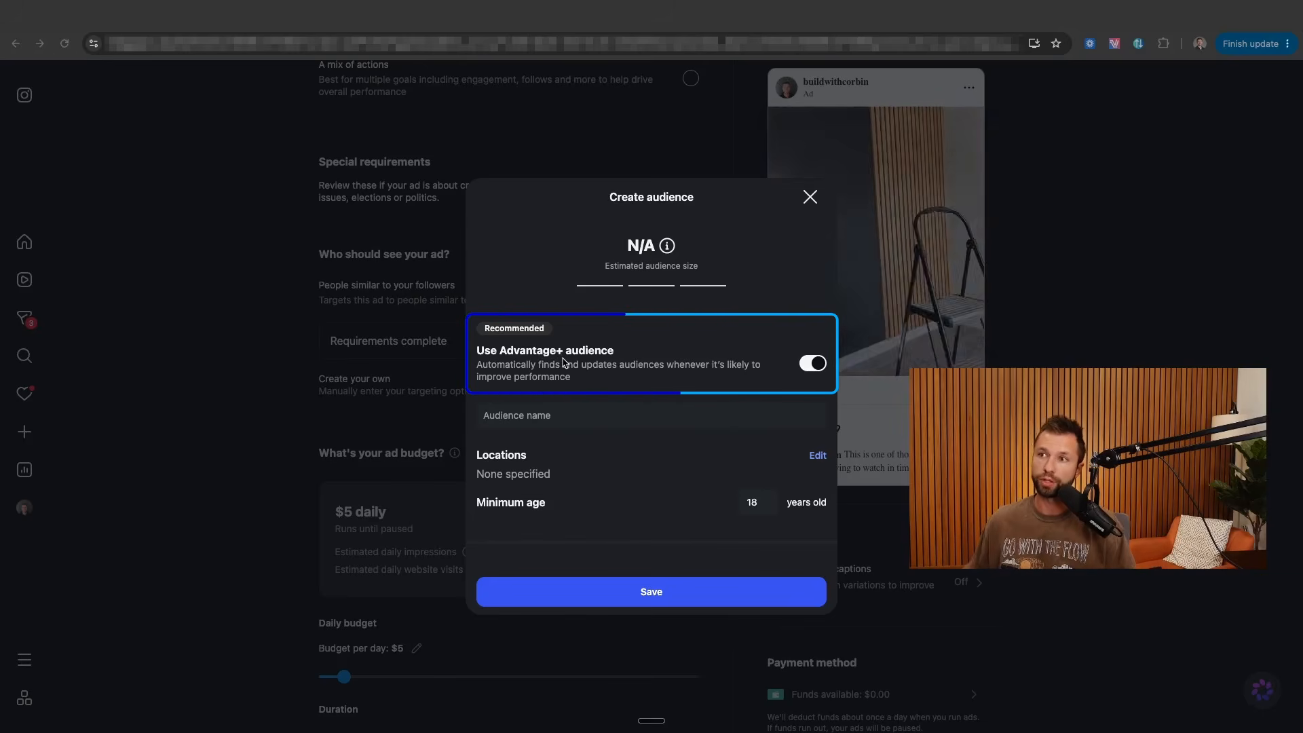
pyautogui.scroll(-2, 611, 461)
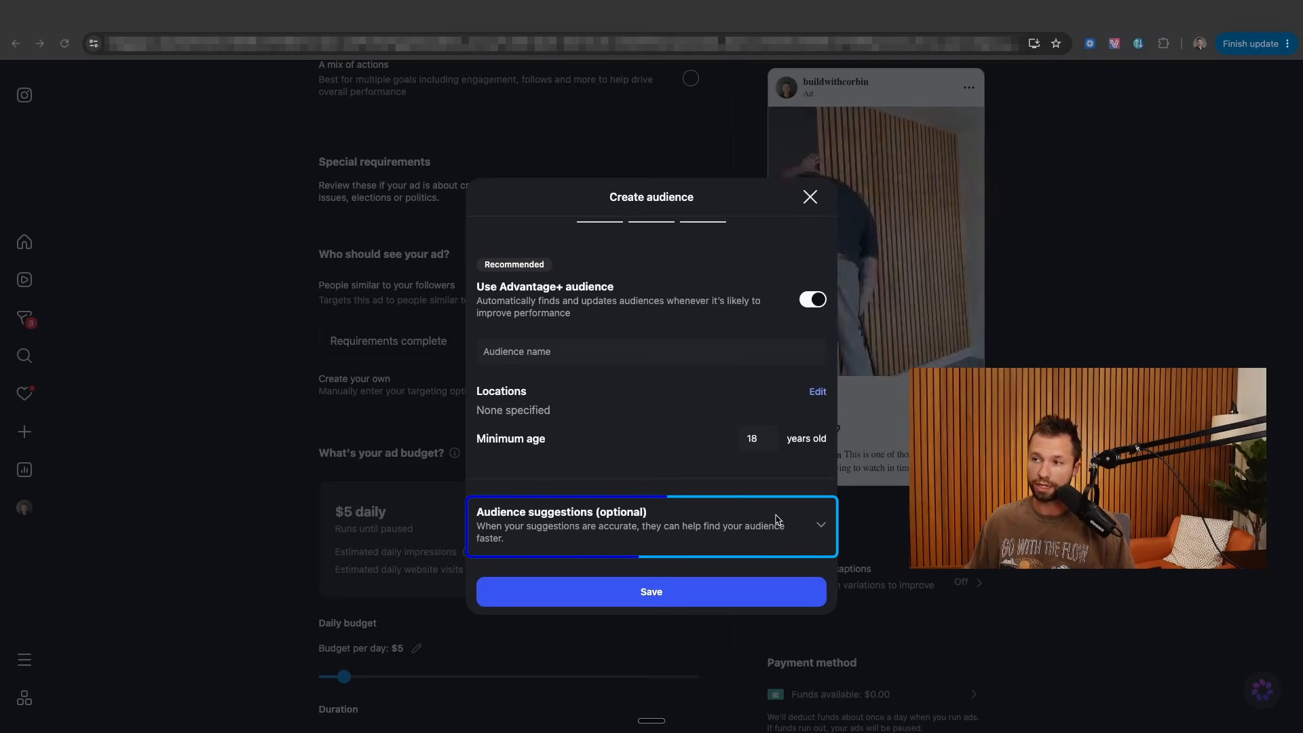
pyautogui.click(815, 525)
pyautogui.scroll(-3, 780, 523)
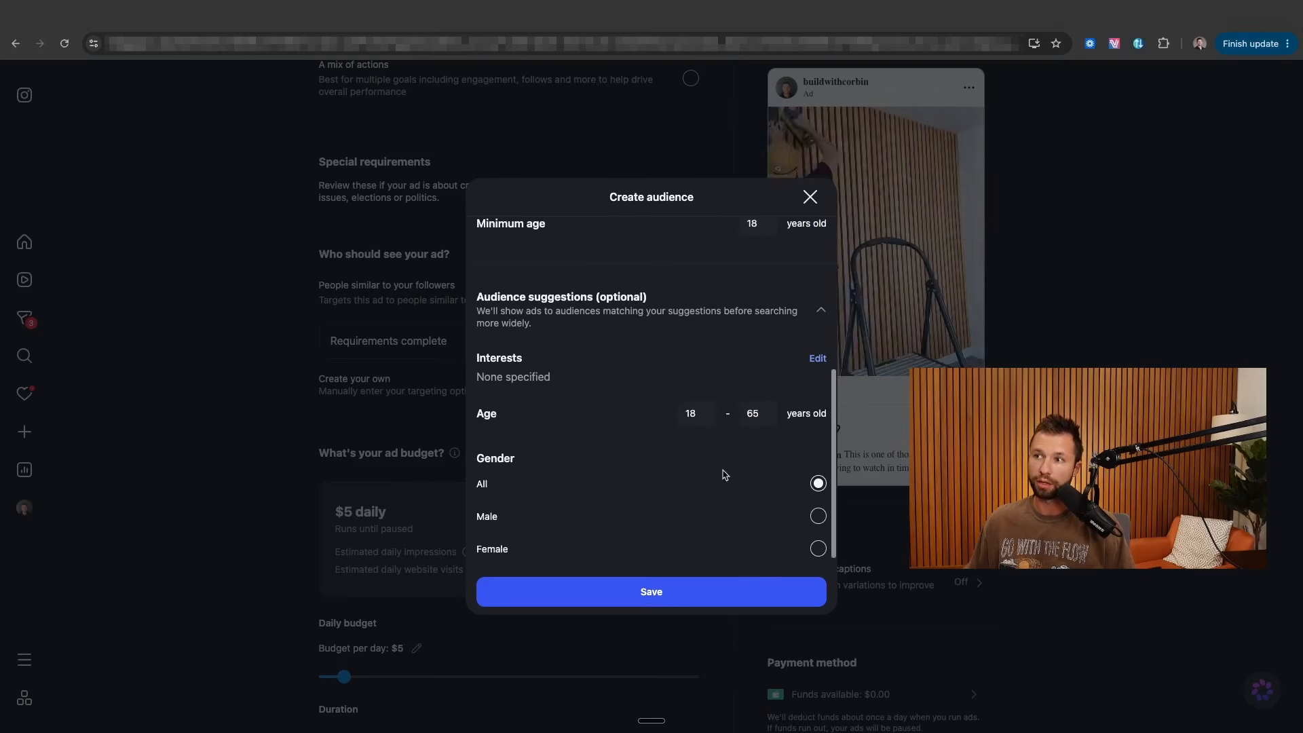
pyautogui.click(704, 409)
pyautogui.click(704, 409)
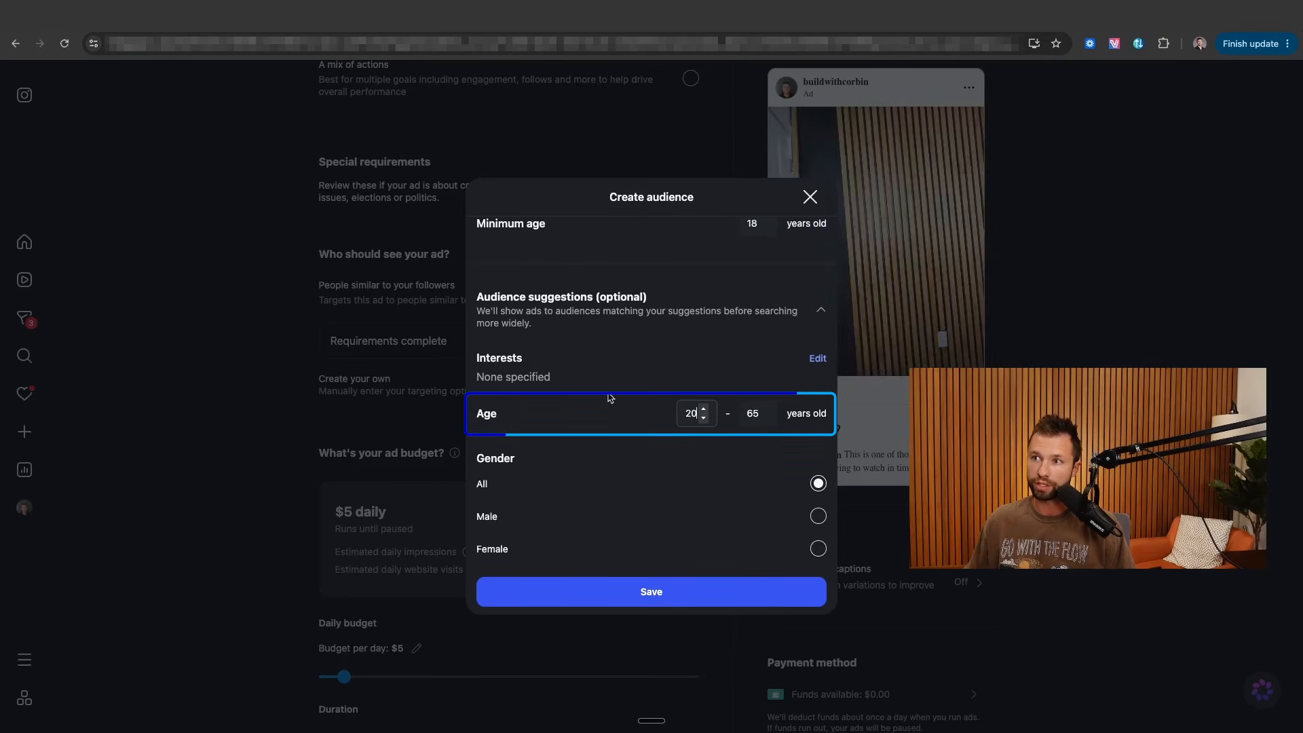
pyautogui.scroll(-1, 649, 393)
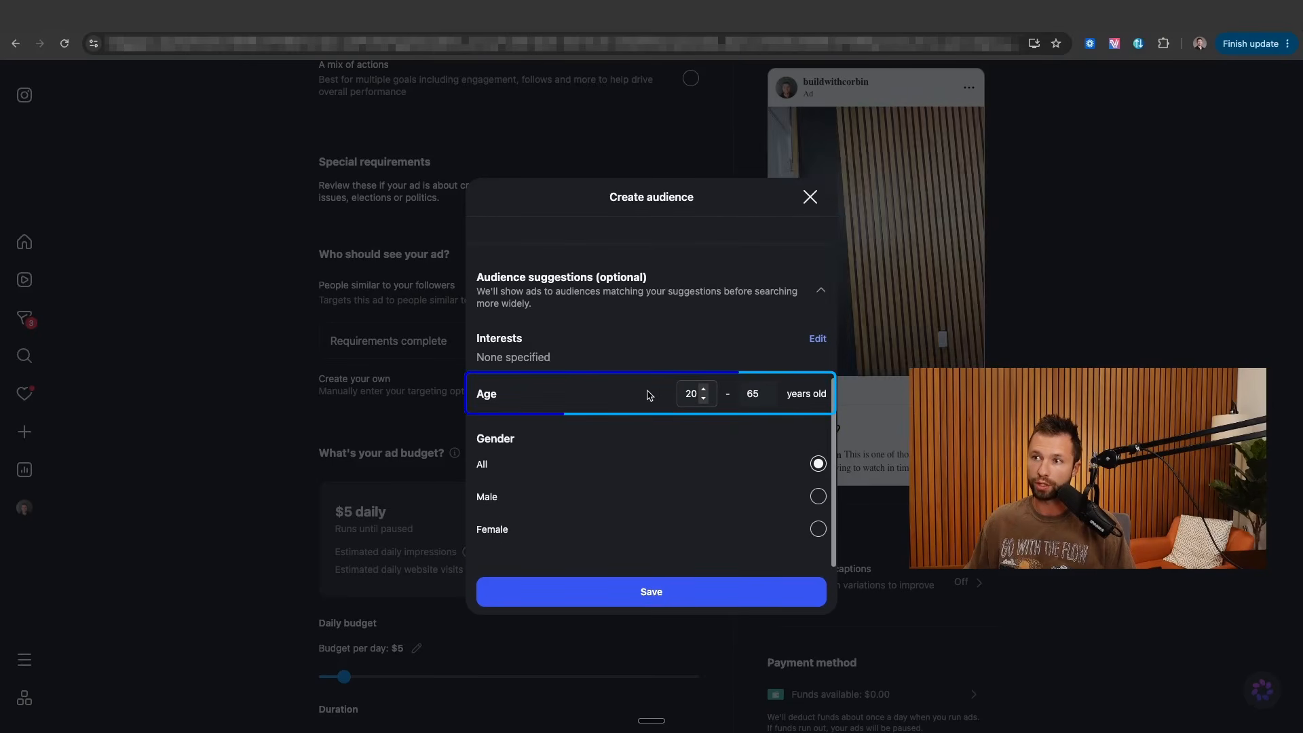
# Step: Add the interests Do it yourself (DIY) and Home improvement (home & garden) to the audience and save them
pyautogui.click(813, 348)
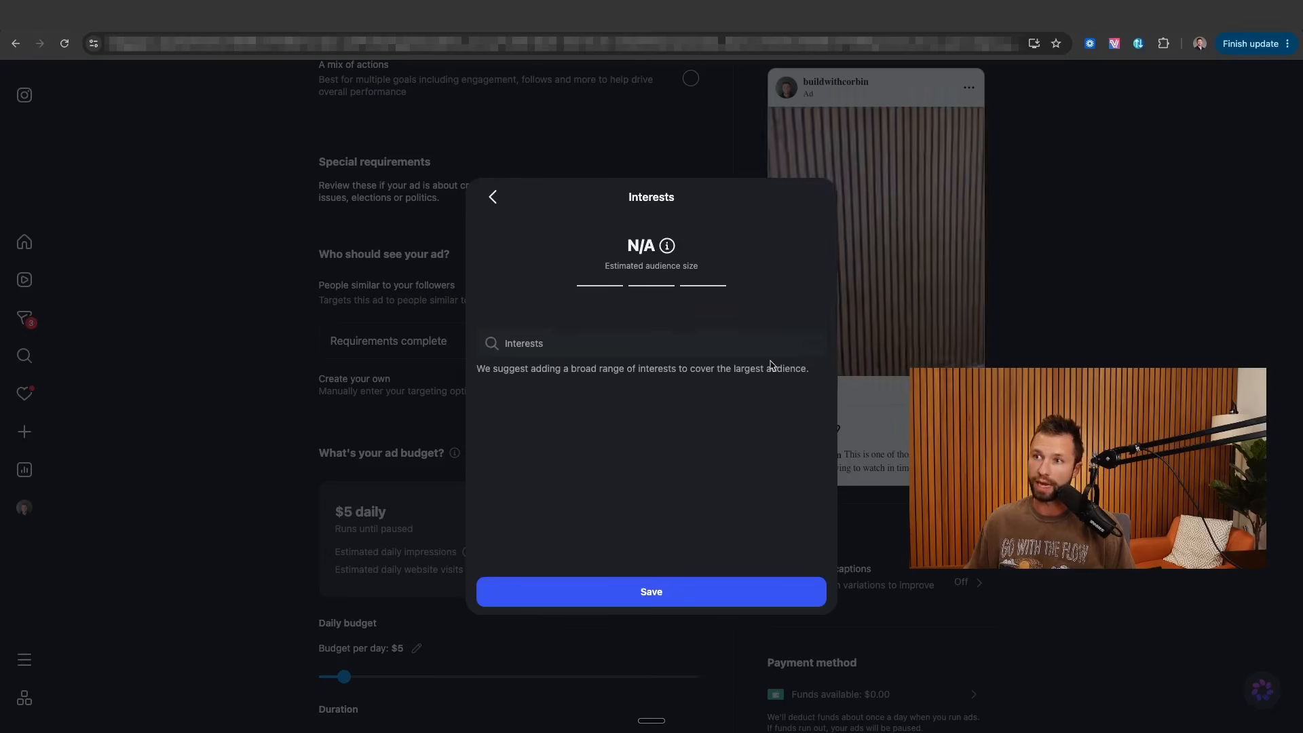
pyautogui.write('diy')
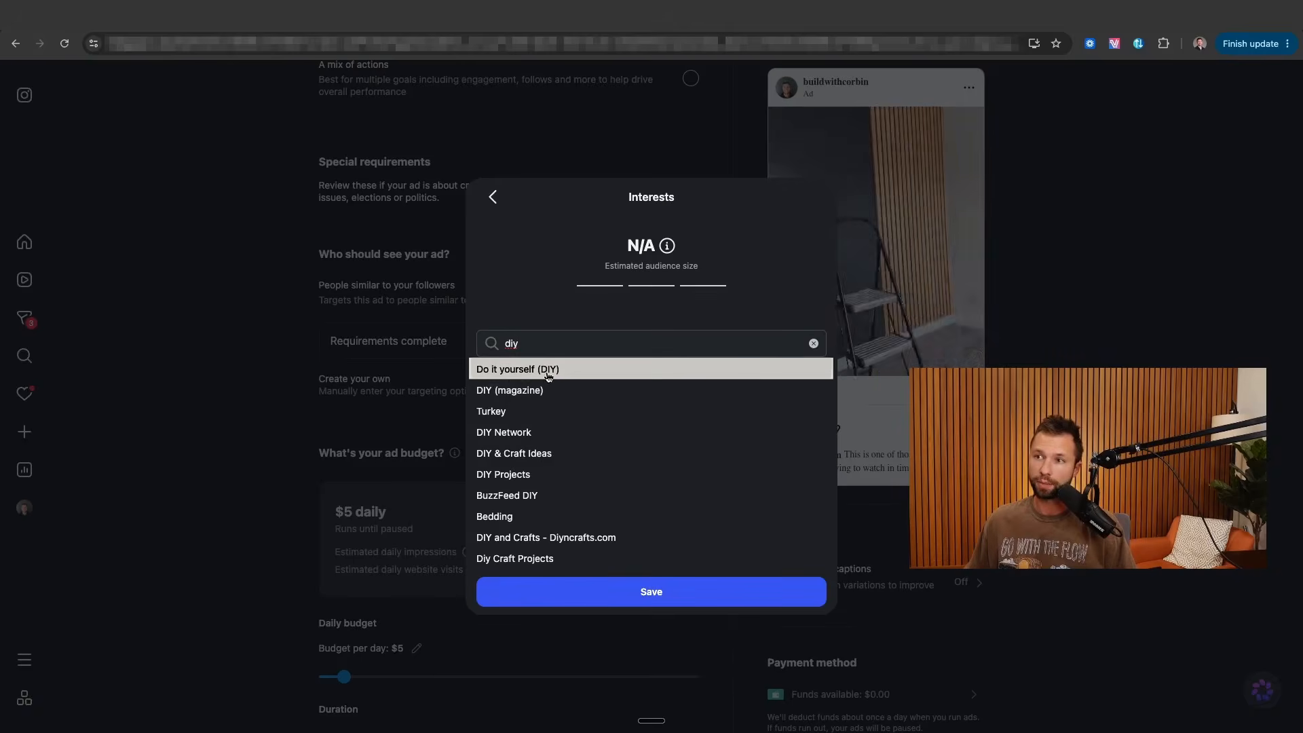
pyautogui.click(554, 368)
pyautogui.scroll(-1, 558, 454)
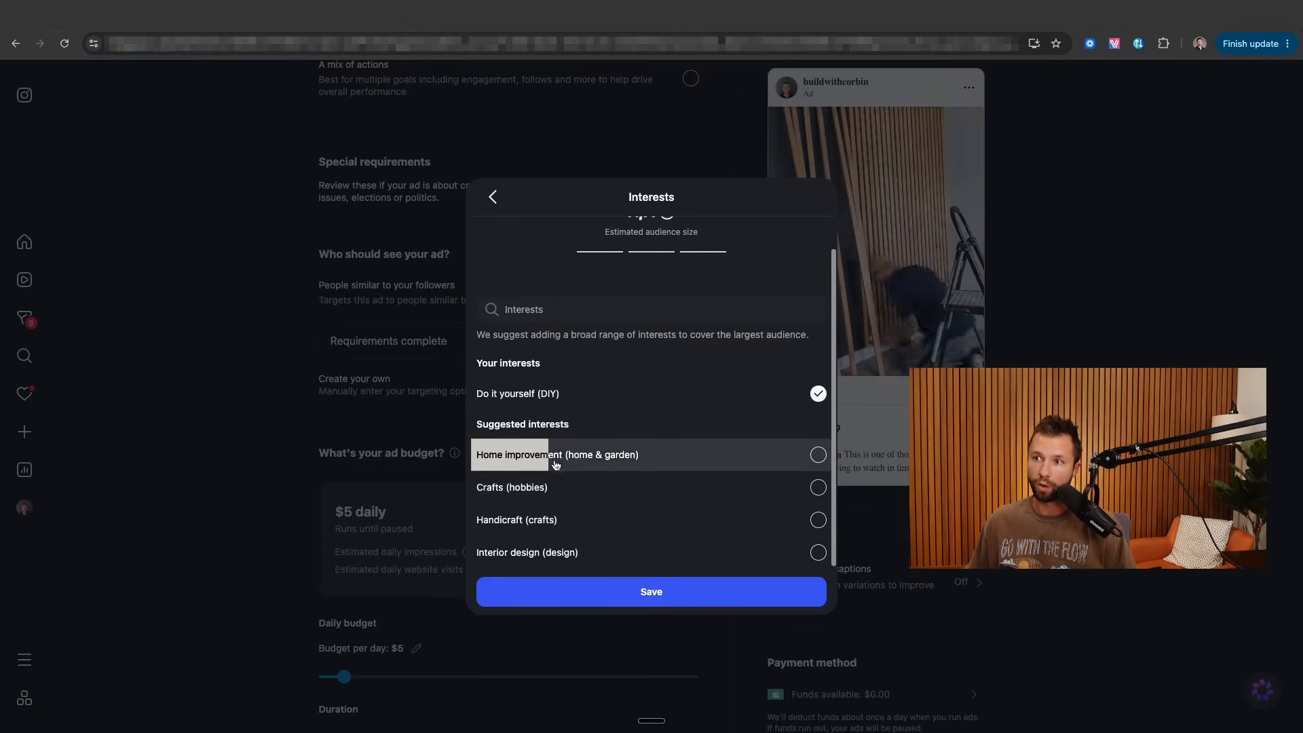
pyautogui.click(586, 458)
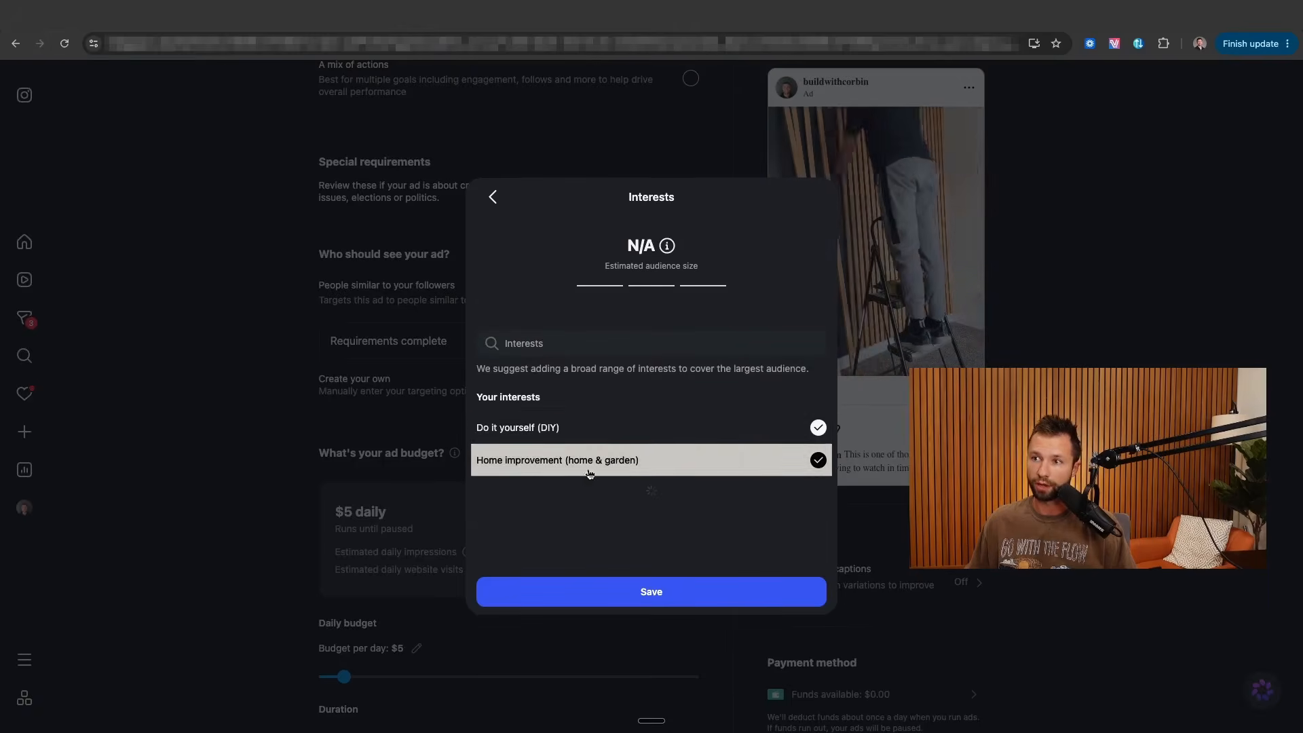
pyautogui.click(611, 592)
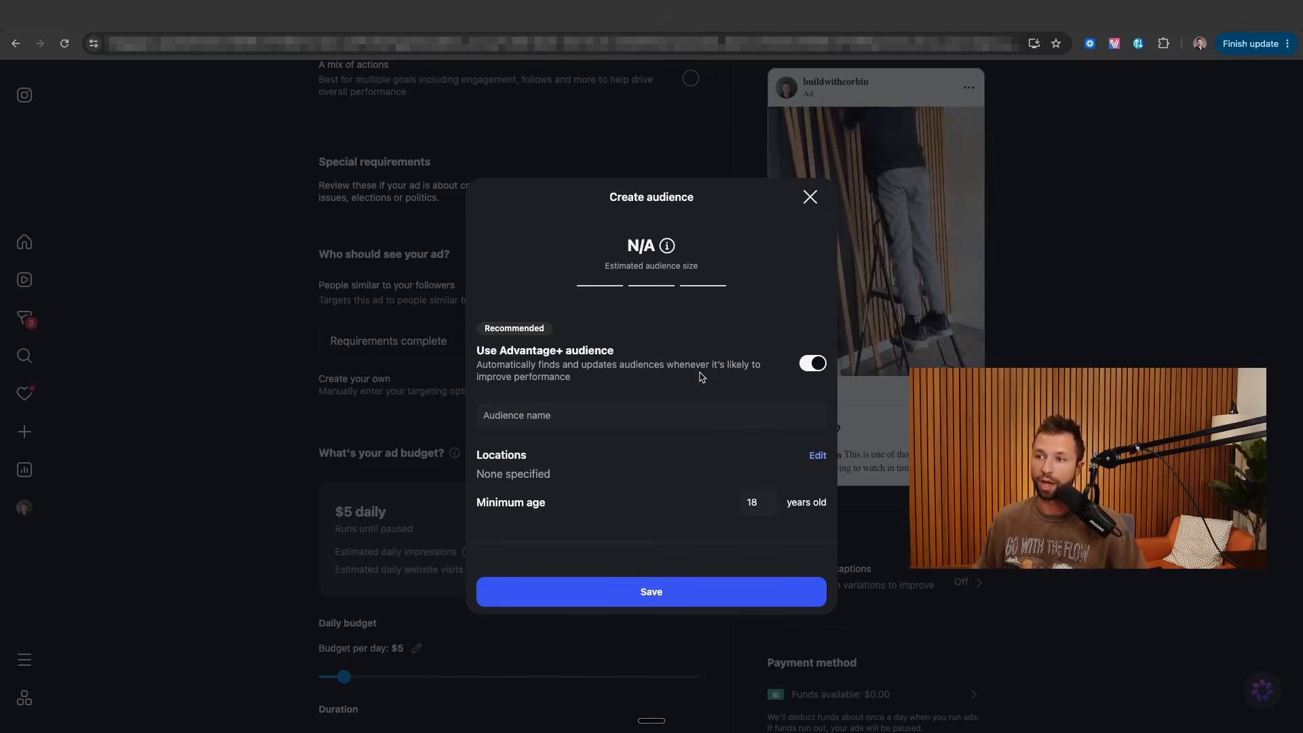
# Step: Name the new audience DIY
pyautogui.click(532, 415)
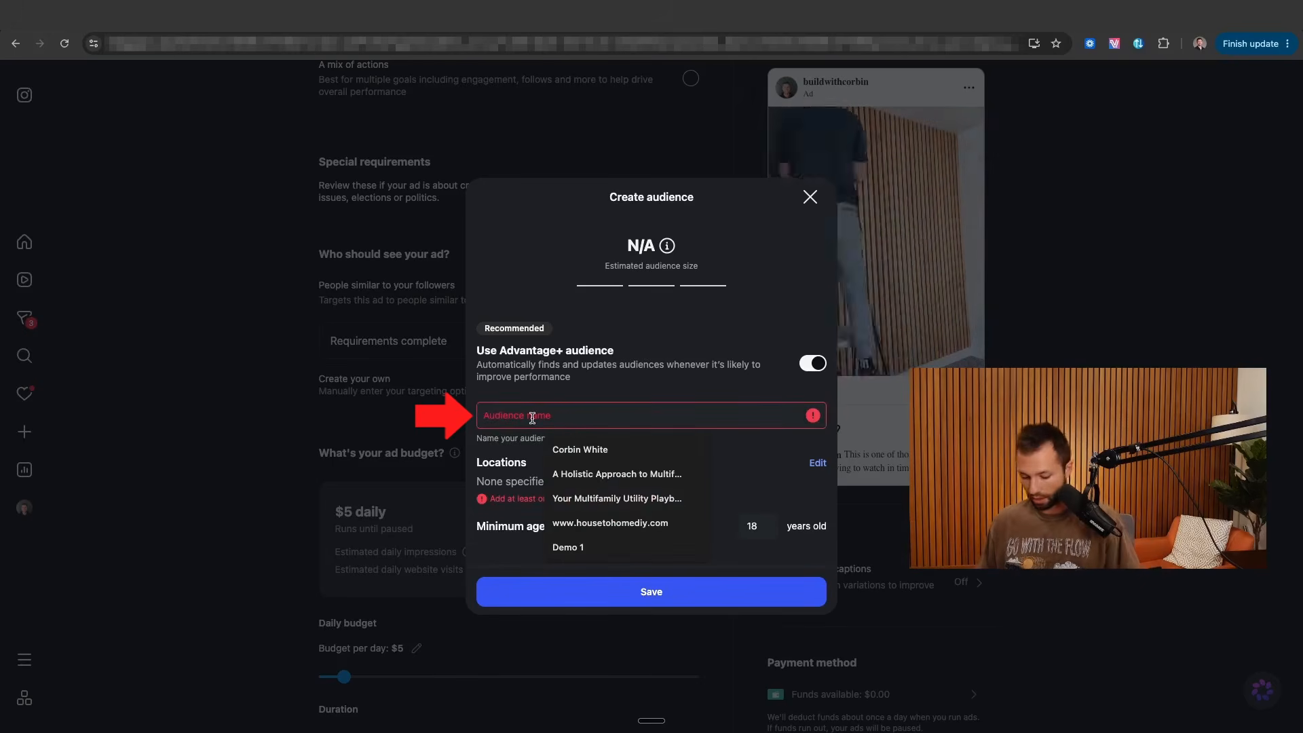
pyautogui.write('DIY')
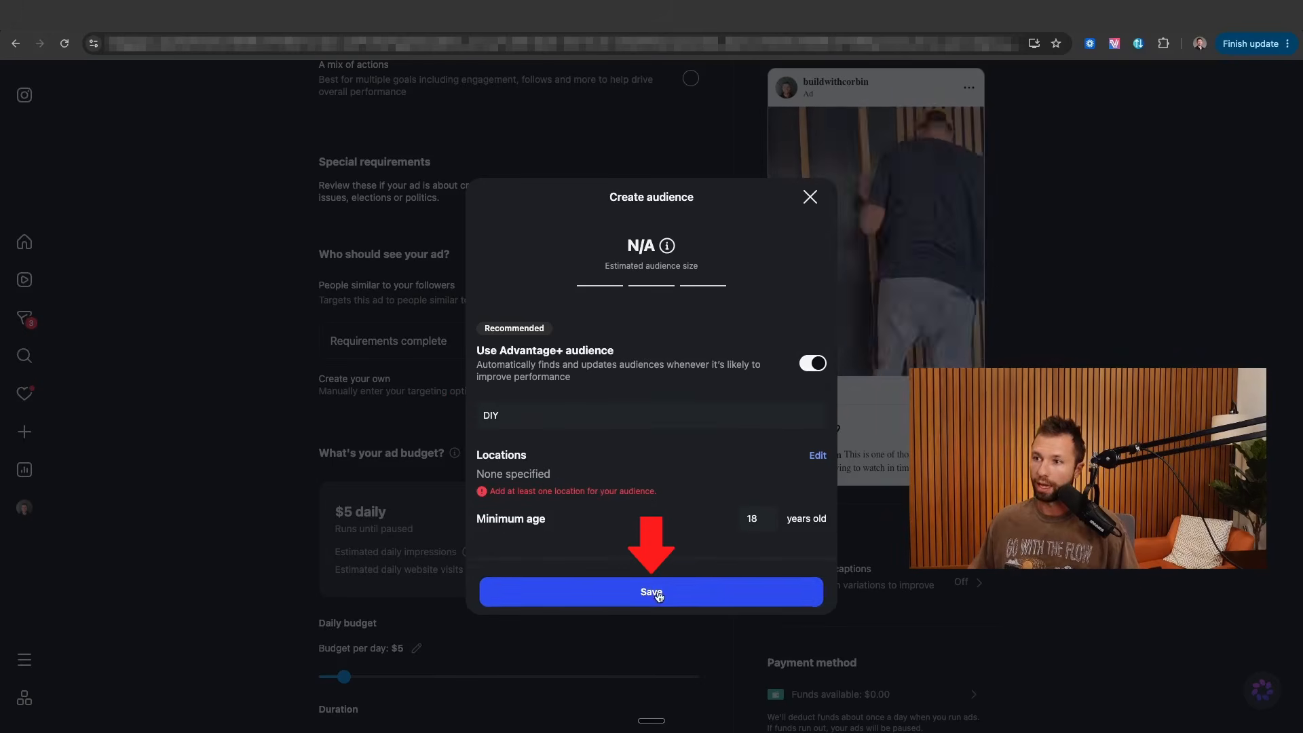
# Step: Add the country United States as the audience's regional location and save the audience
pyautogui.scroll(-1, 794, 467)
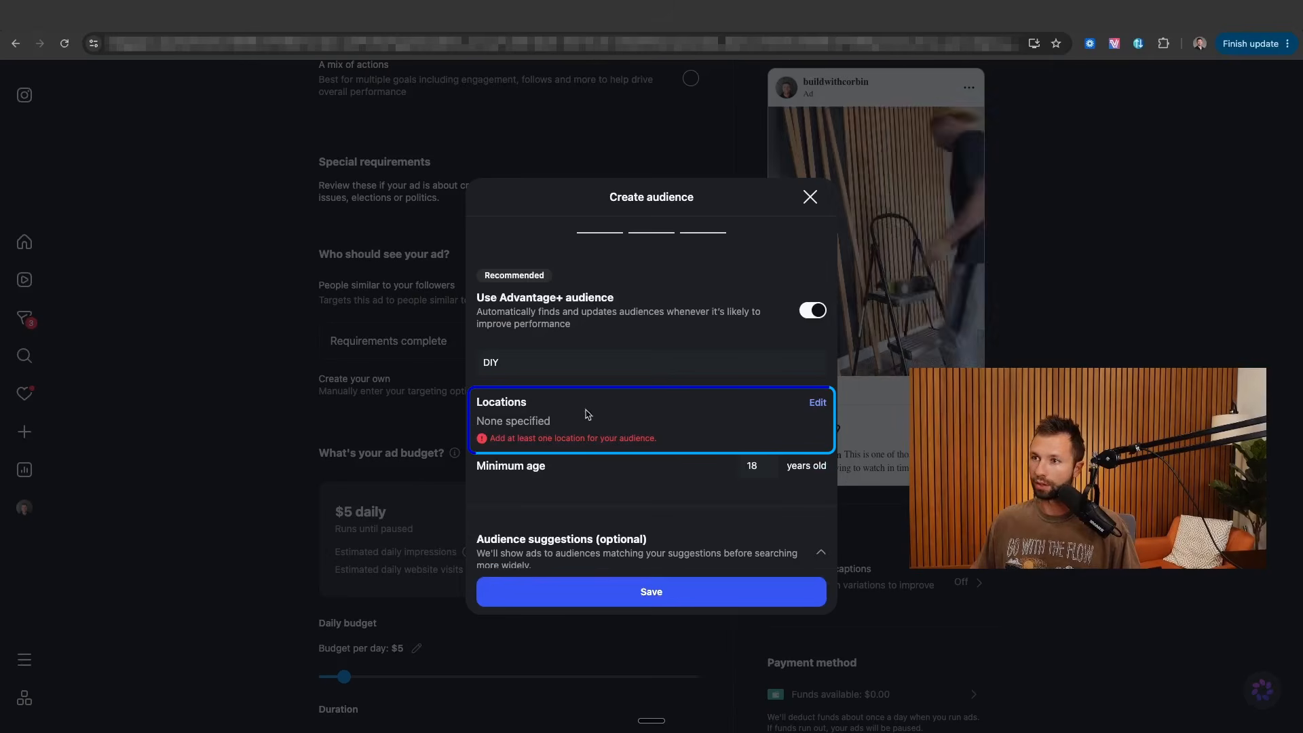
pyautogui.click(818, 403)
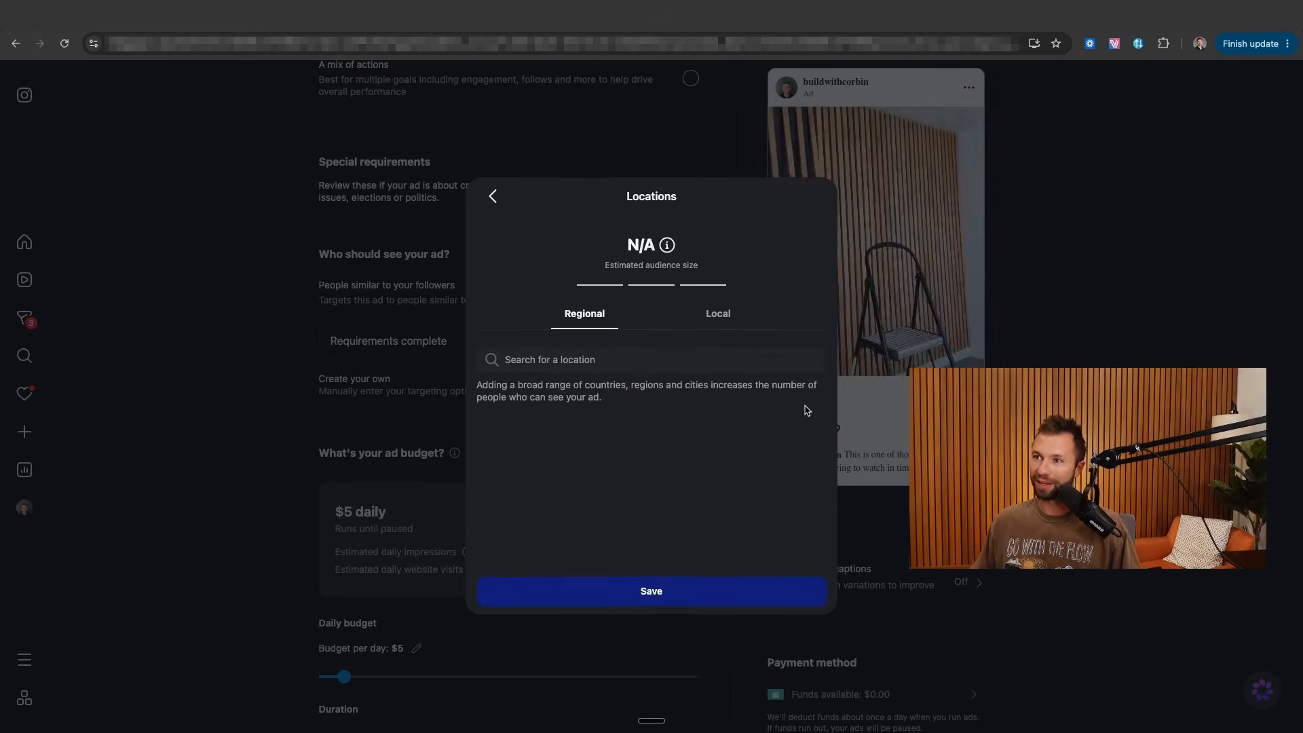
pyautogui.click(586, 363)
pyautogui.write('united')
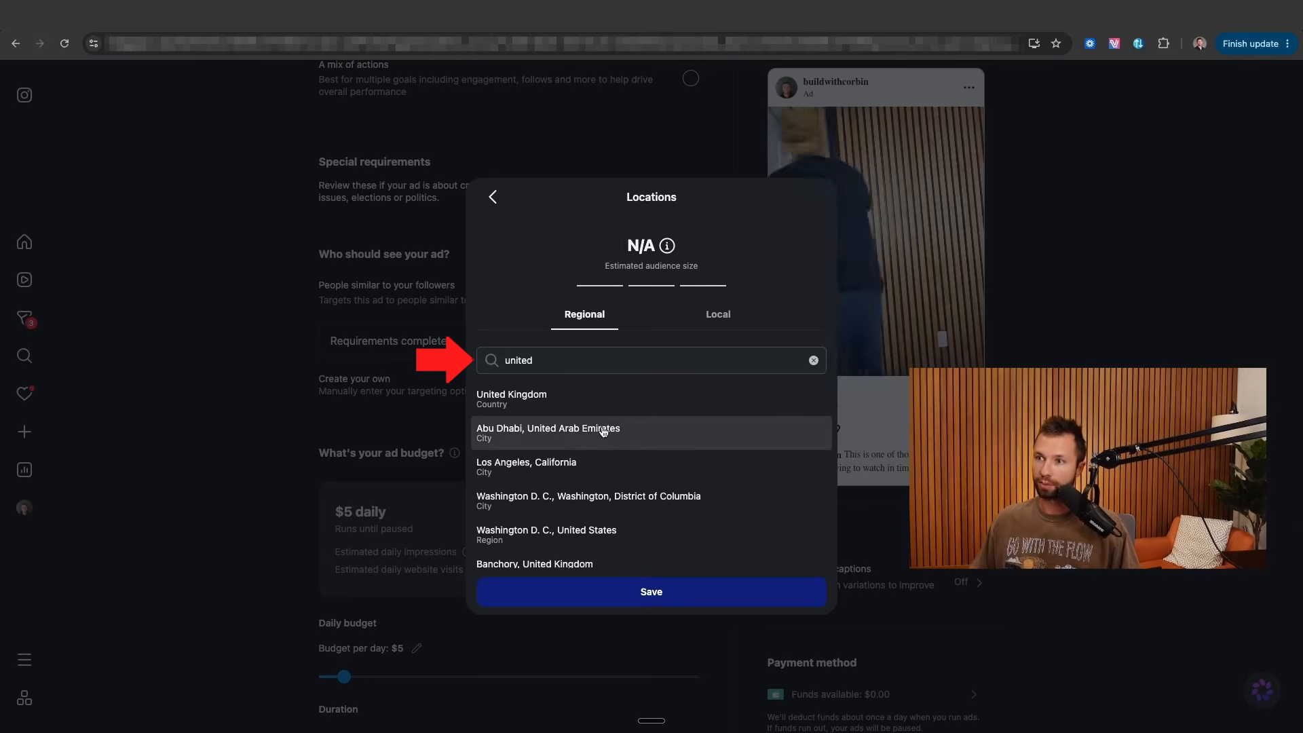
pyautogui.write(' states')
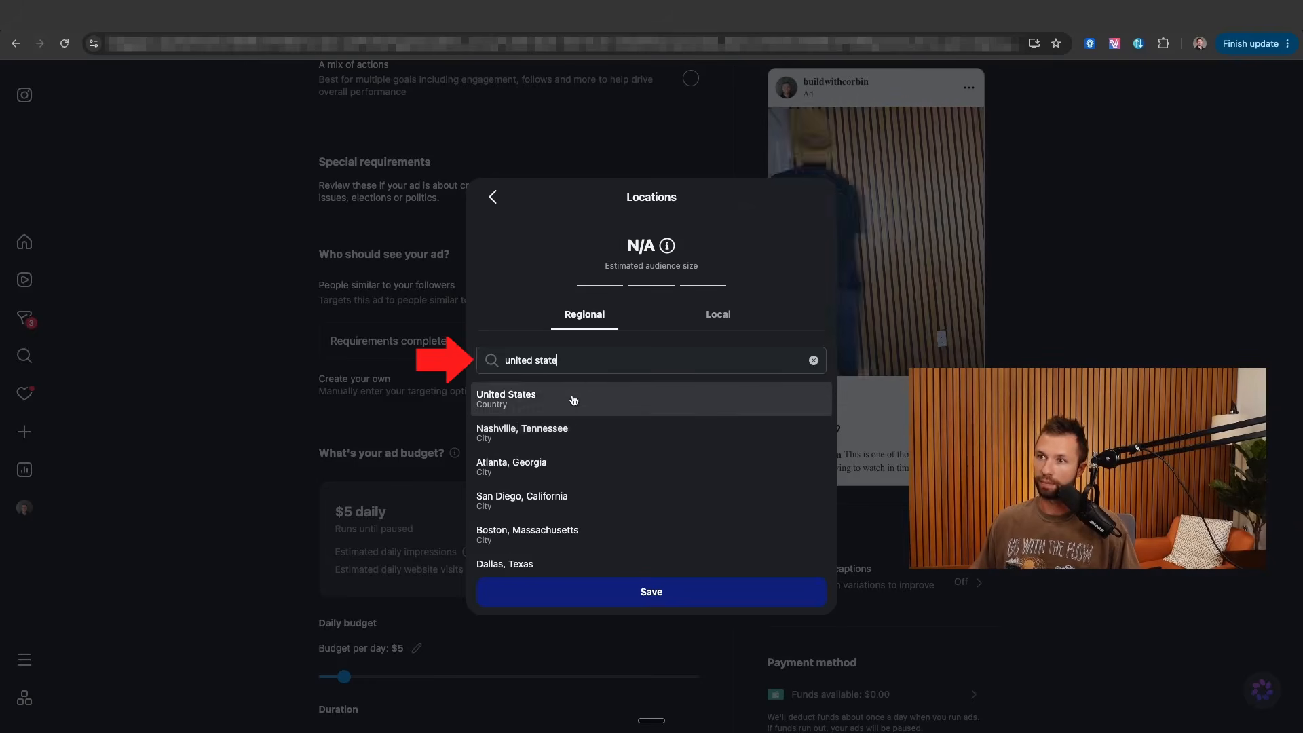
pyautogui.click(573, 398)
pyautogui.click(553, 592)
pyautogui.scroll(-2, 684, 489)
pyautogui.click(650, 593)
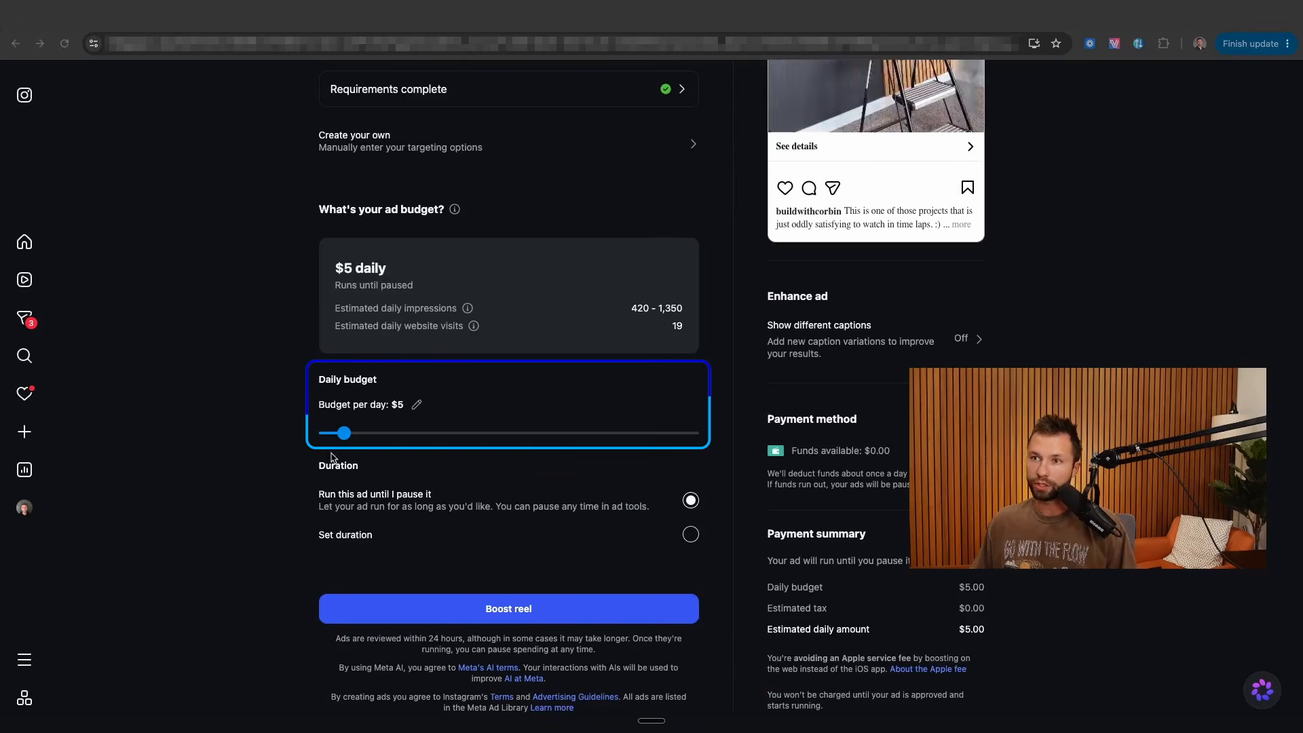
# Step: Set the boosted reel's daily budget to $4 and try fixed durations of 9 days and 5 days
pyautogui.moveTo(345, 436)
pyautogui.mouseDown()
pyautogui.moveTo(735, 440)
pyautogui.moveTo(298, 444)
pyautogui.moveTo(412, 438)
pyautogui.moveTo(335, 443)
pyautogui.mouseUp()
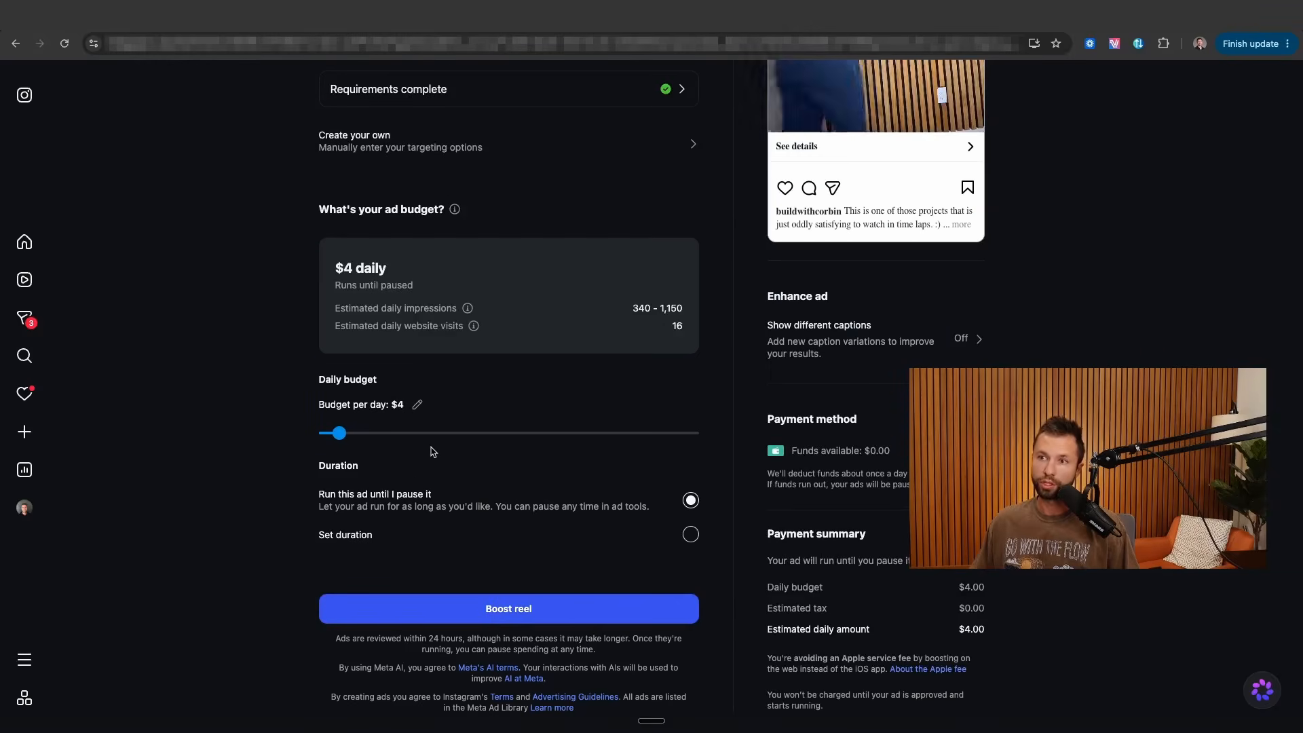
pyautogui.click(691, 534)
pyautogui.click(391, 521)
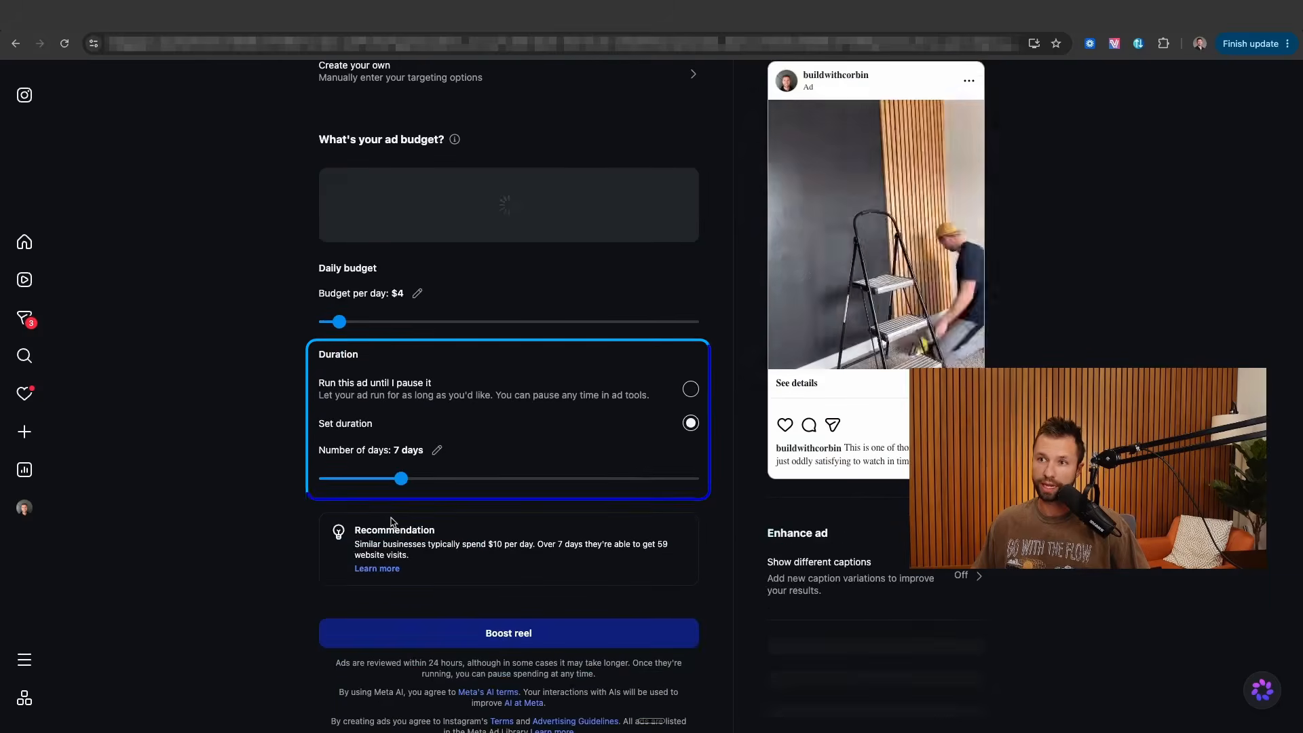
pyautogui.moveTo(763, 629); pyautogui.dragTo(980, 629)
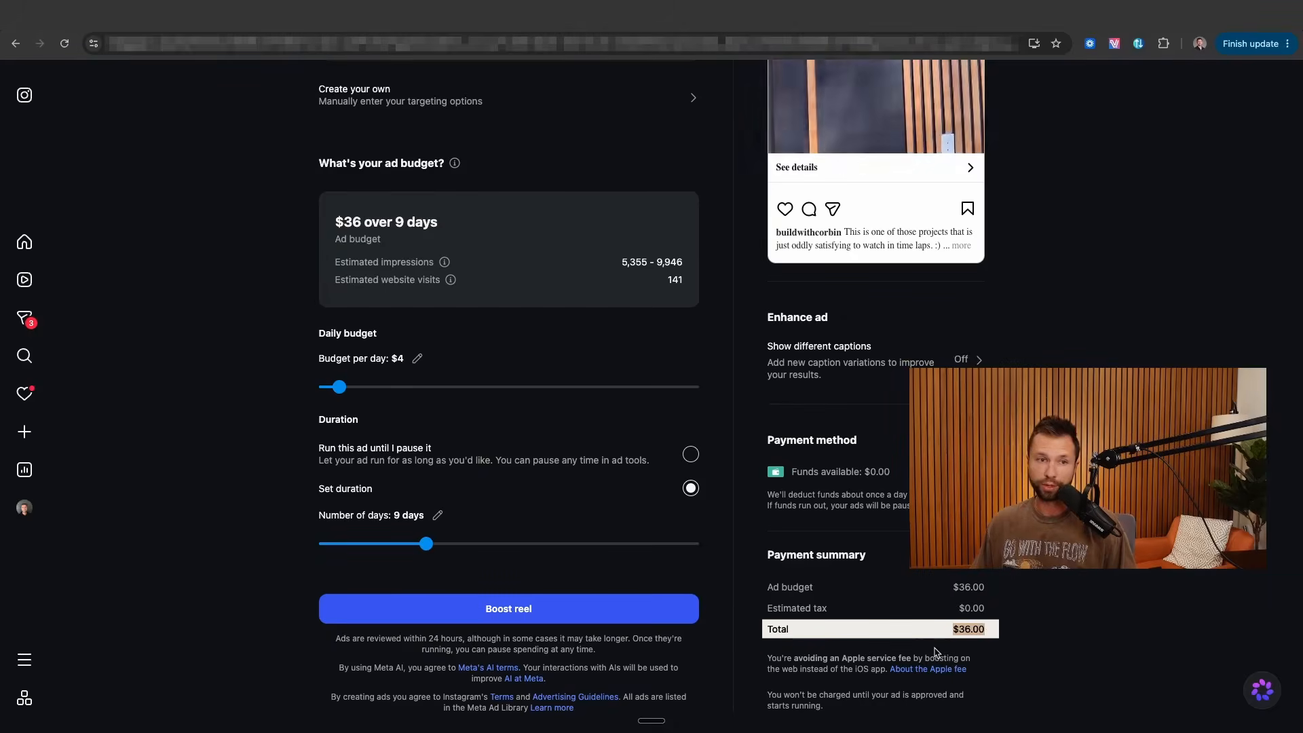
pyautogui.moveTo(425, 544); pyautogui.dragTo(363, 543)
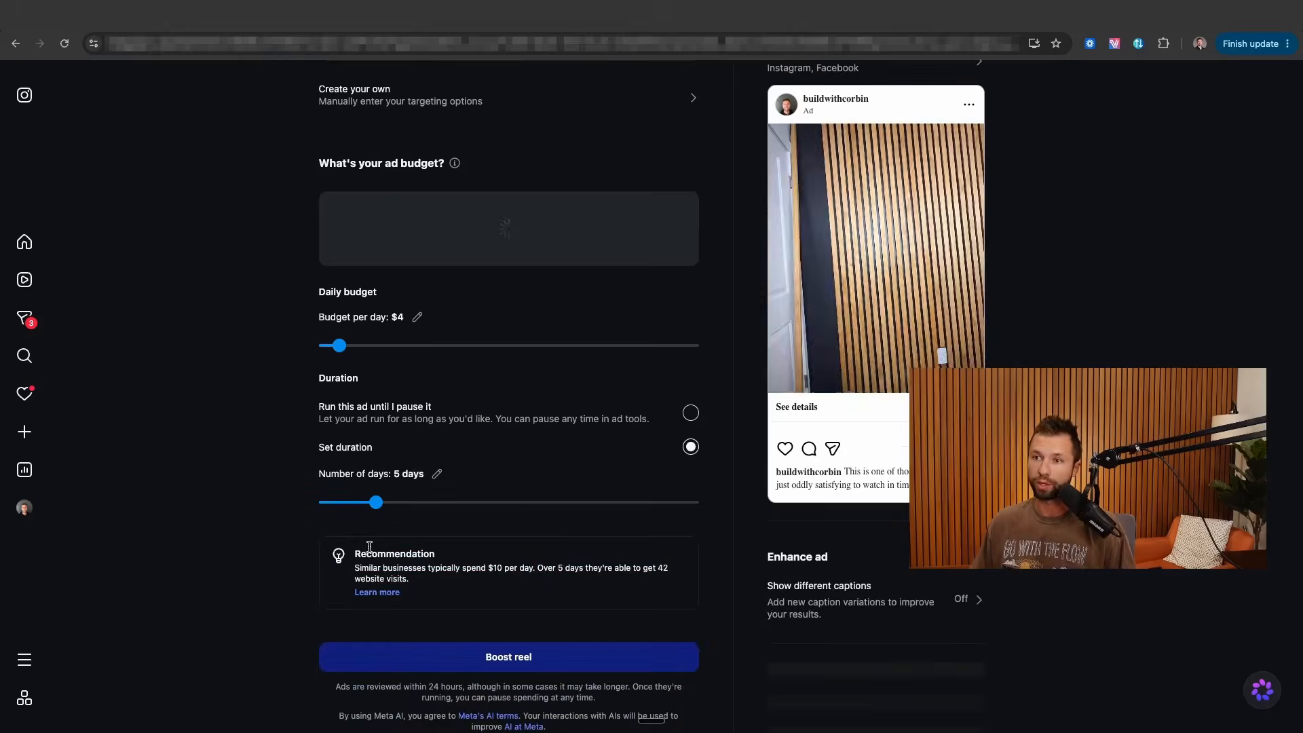
pyautogui.scroll(-3, 340, 396)
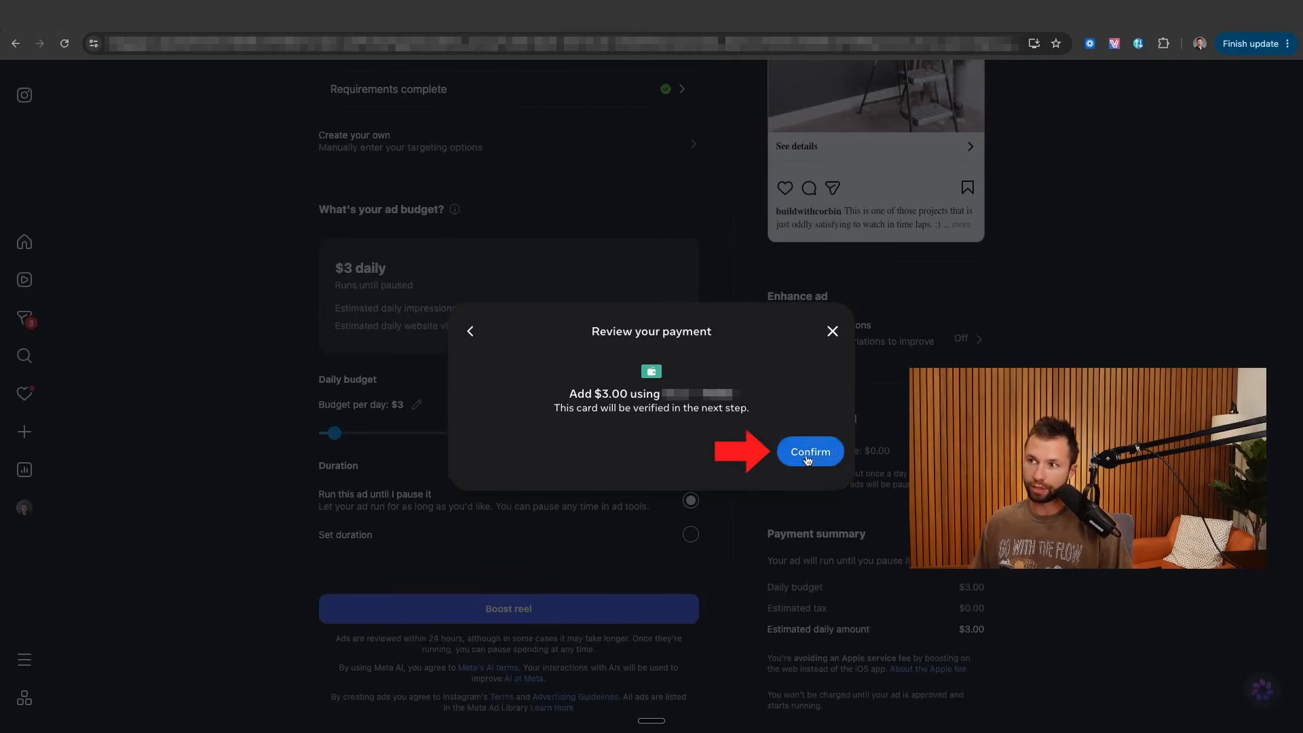
# Step: Confirm the $3.00 payment for the boosted reel and dismiss the review notice
pyautogui.click(804, 458)
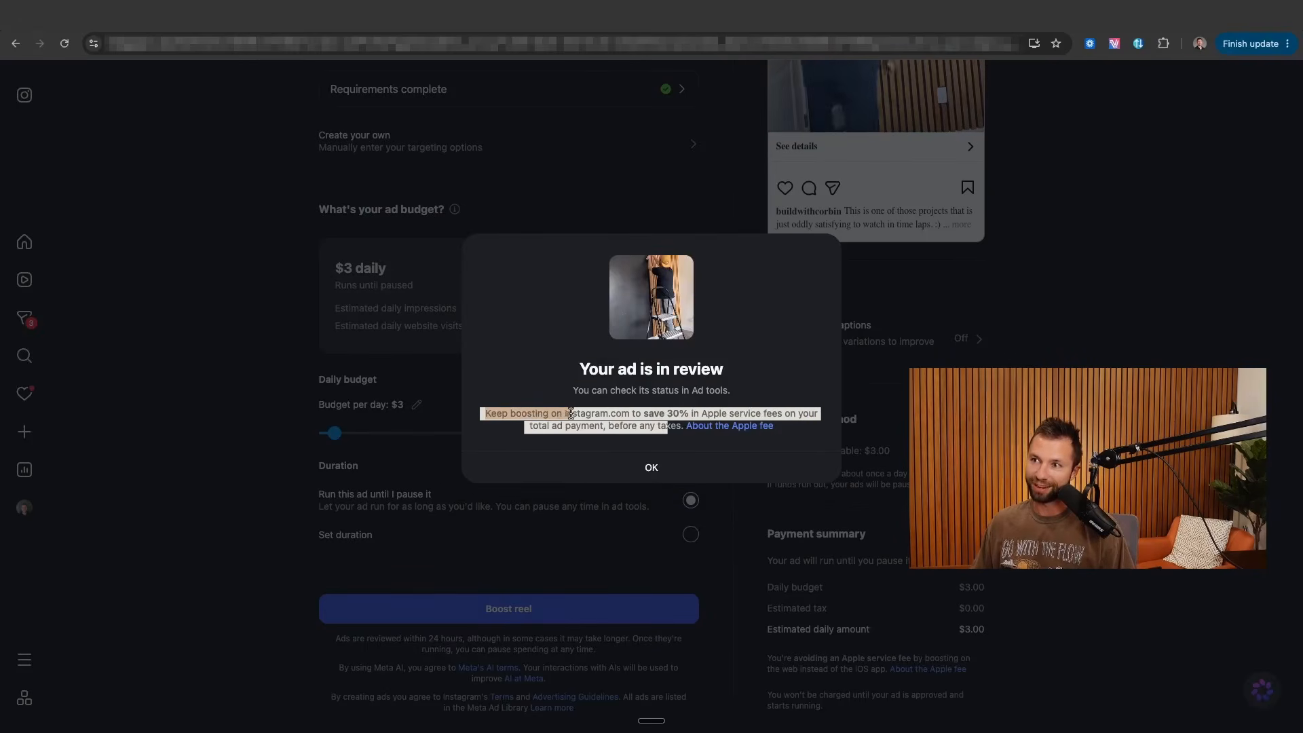
pyautogui.moveTo(609, 414); pyautogui.dragTo(813, 413)
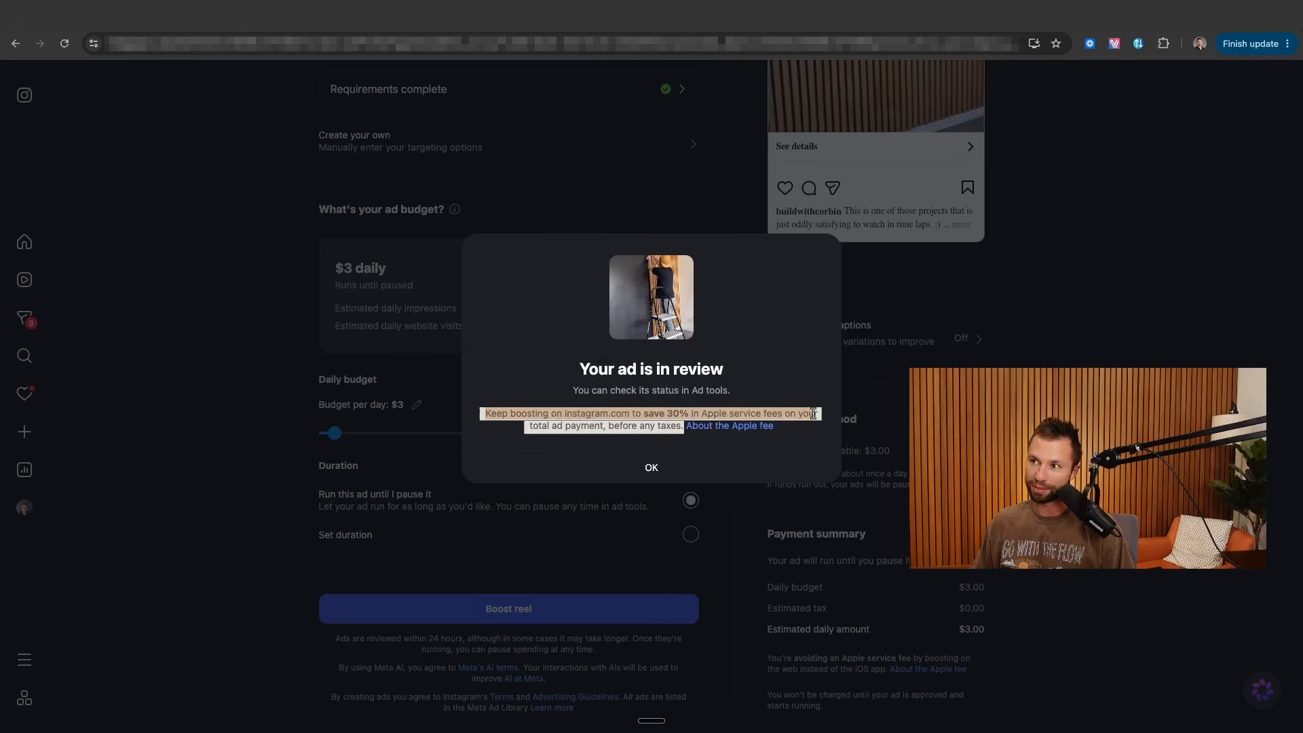
pyautogui.click(651, 468)
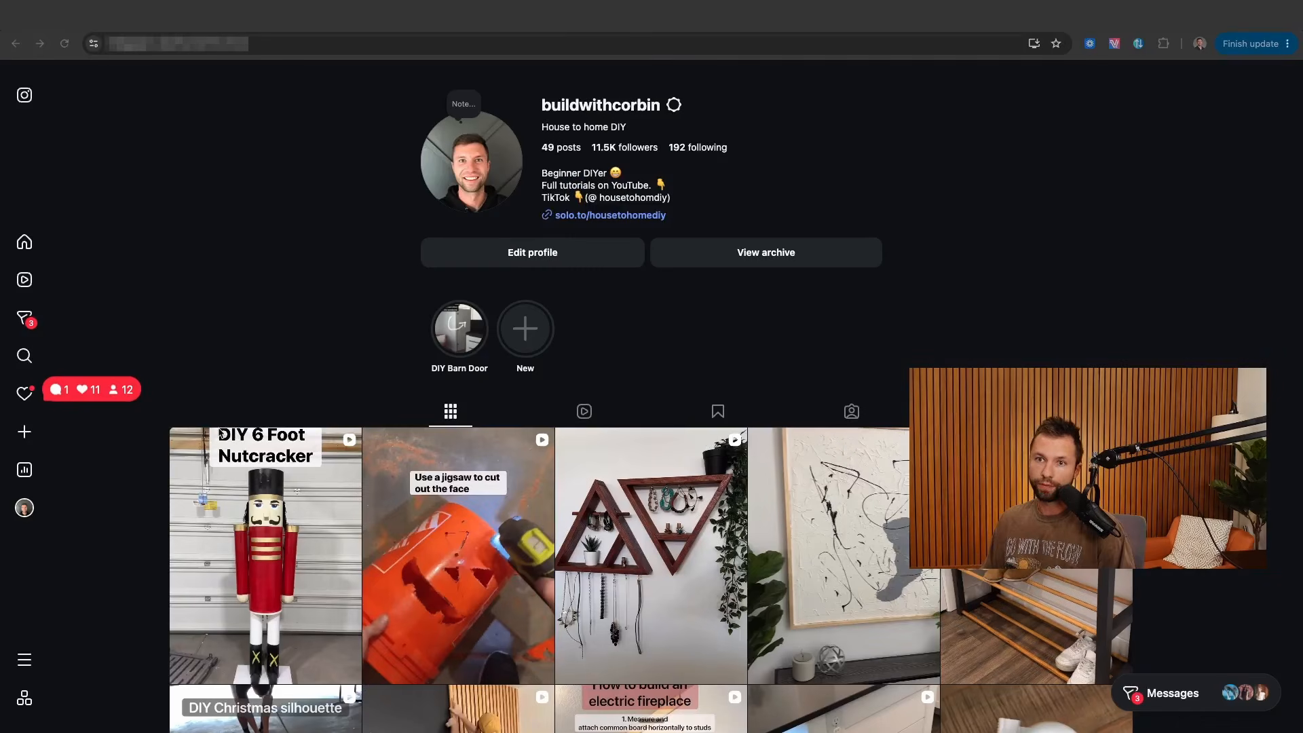
# Step: Open the professional dashboard's ad tools and examine the boosted reel's views, website visits and spend
pyautogui.moveTo(44, 475)
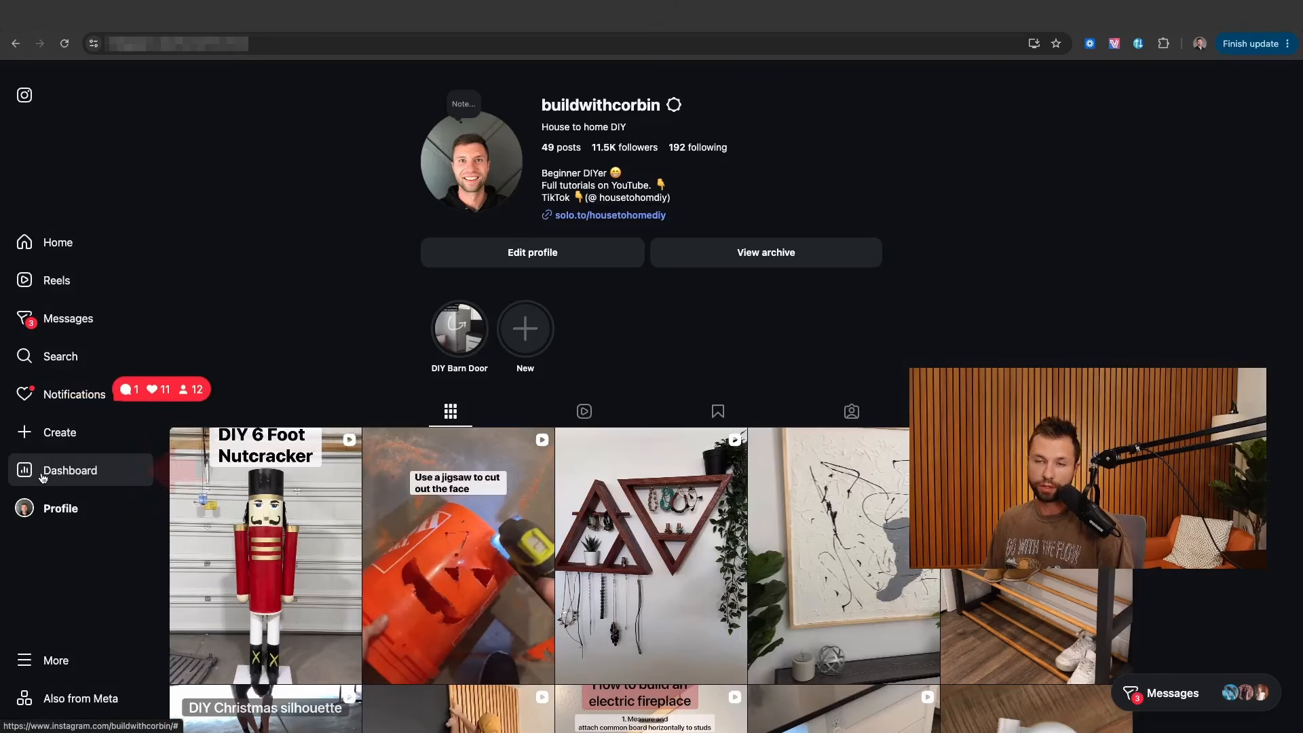
pyautogui.click(43, 477)
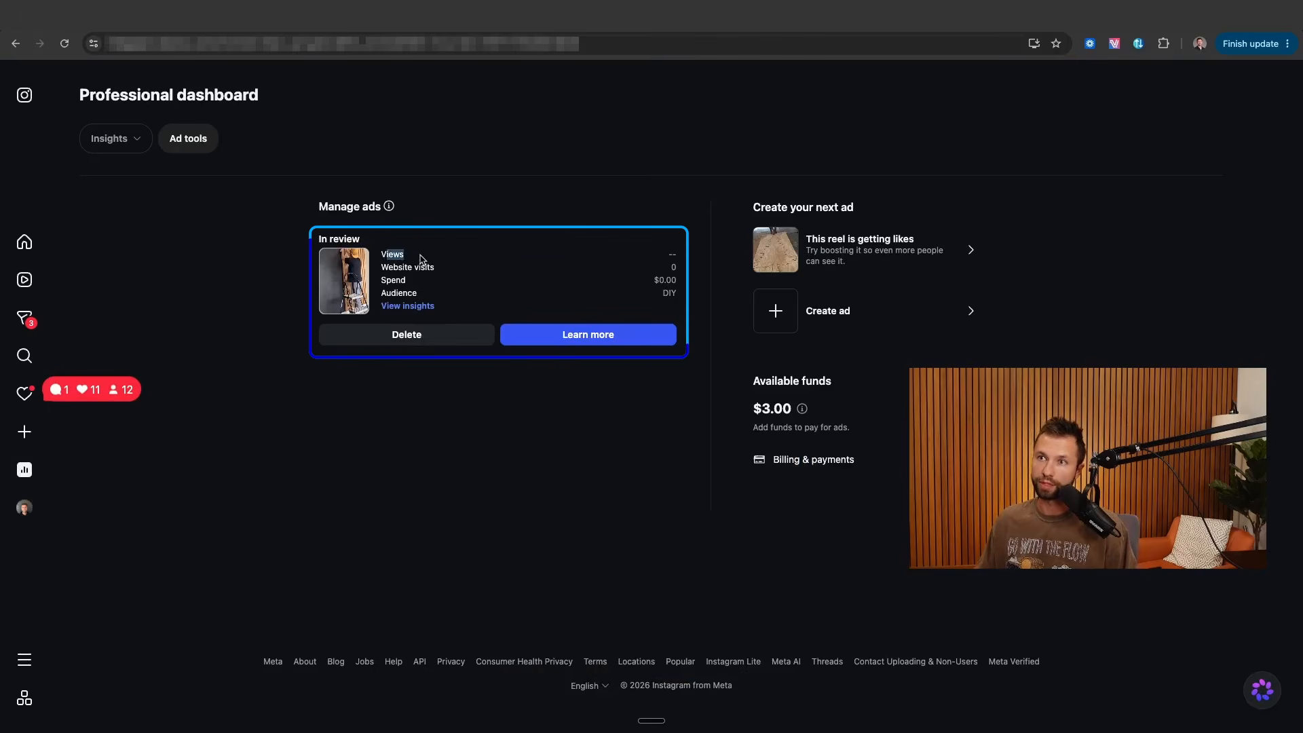
pyautogui.moveTo(420, 259); pyautogui.dragTo(438, 285)
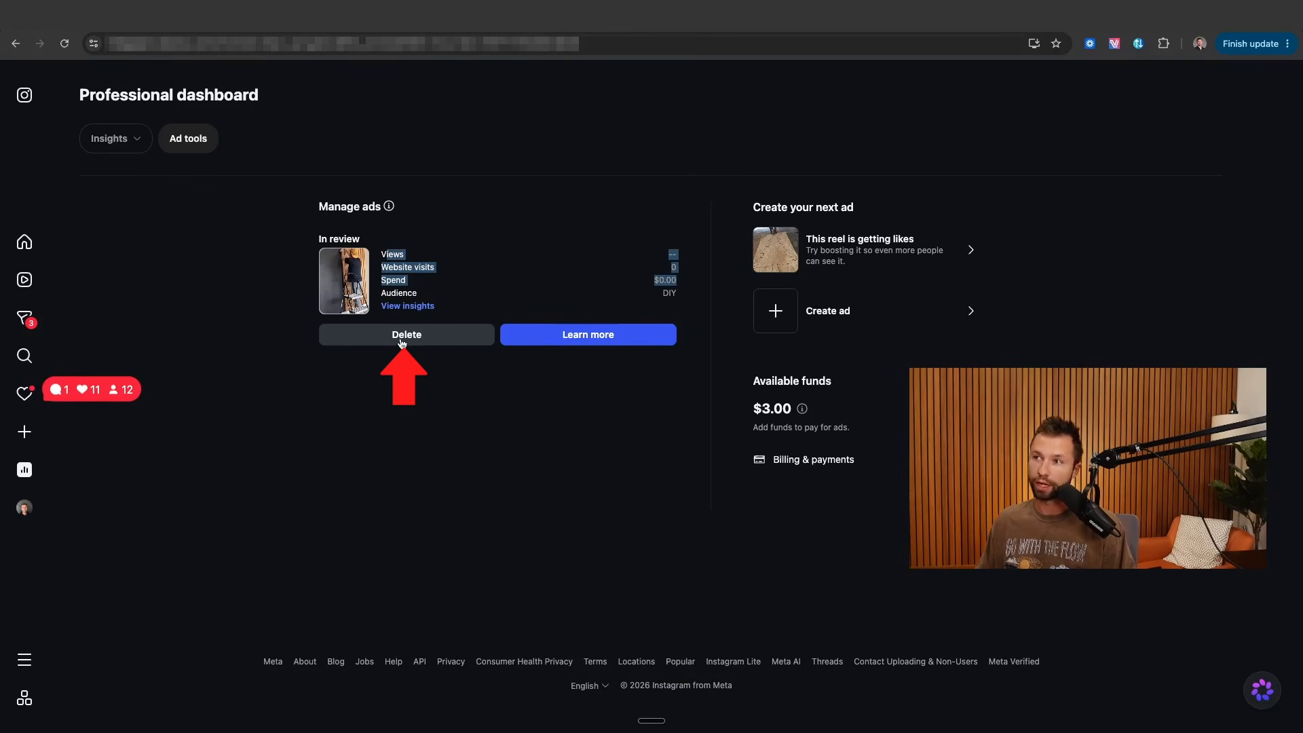
pyautogui.click(597, 341)
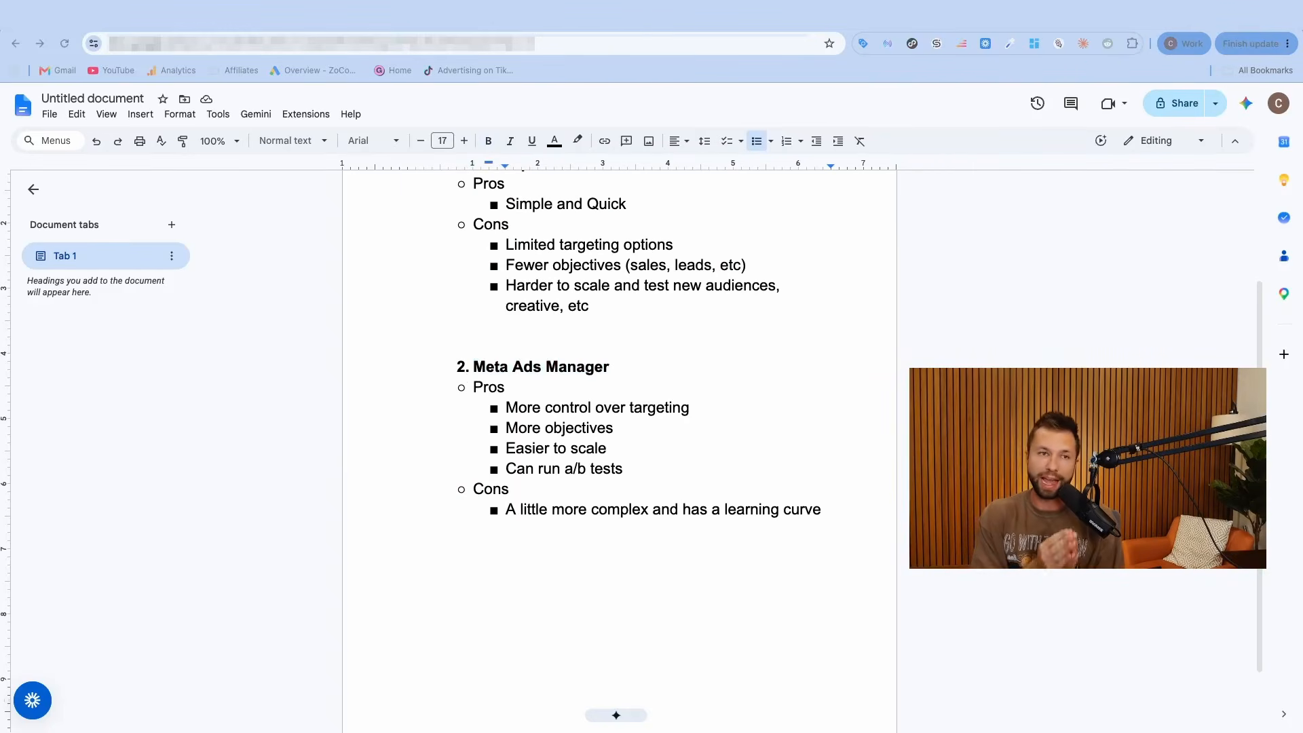
# Step: Switch to the Google Docs notes and highlight the heading "2. Meta Ads Manager"
pyautogui.hotkey('shift', 'Right')
pyautogui.hotkey('shift', 'Right')
pyautogui.hotkey('shift', 'Right')
pyautogui.hotkey('shift', 'Right')
pyautogui.hotkey('shift', 'Right')
pyautogui.hotkey('shift', 'Right')
pyautogui.hotkey('shift', 'Right')
pyautogui.hotkey('shift', 'Right')
pyautogui.hotkey('shift', 'Right')
pyautogui.hotkey('shift', 'Right')
pyautogui.hotkey('shift', 'Right')
pyautogui.hotkey('shift', 'Right')
pyautogui.hotkey('shift', 'Right')
pyautogui.hotkey('shift', 'Right')
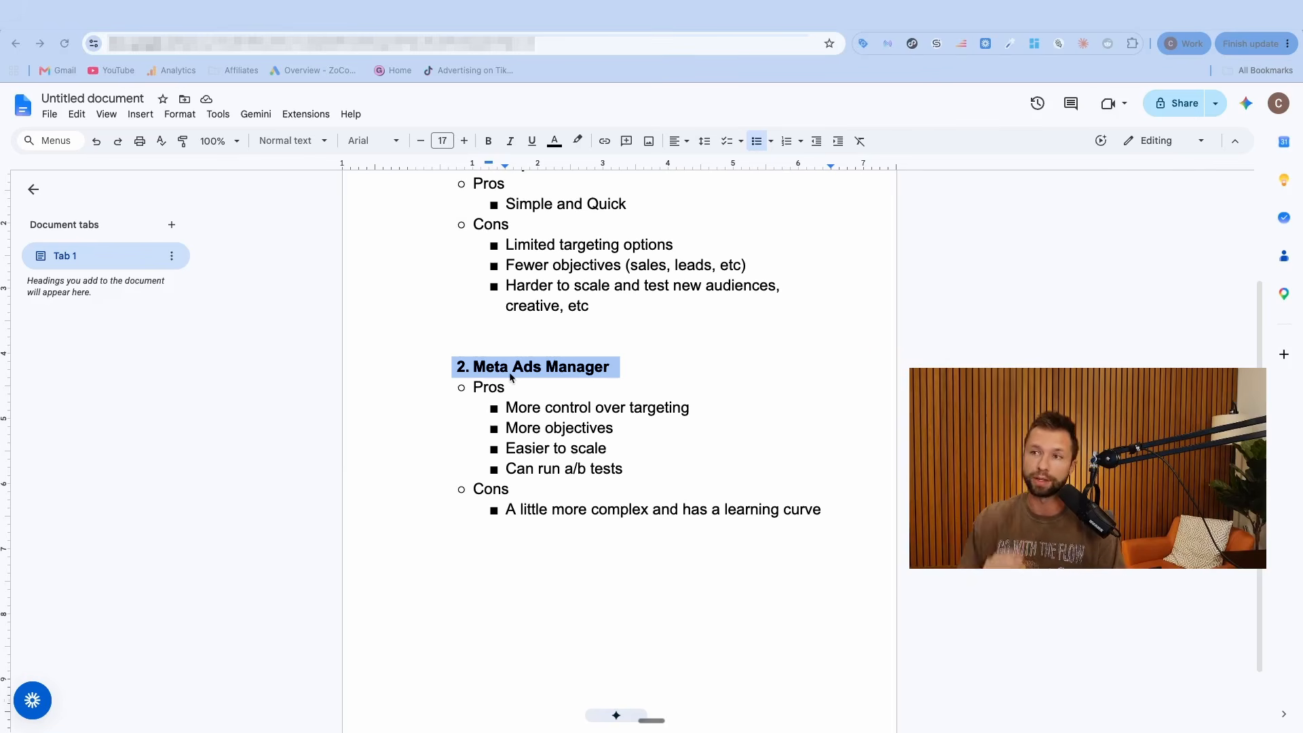
pyautogui.scroll(-1, 512, 377)
pyautogui.scroll(1, 528, 351)
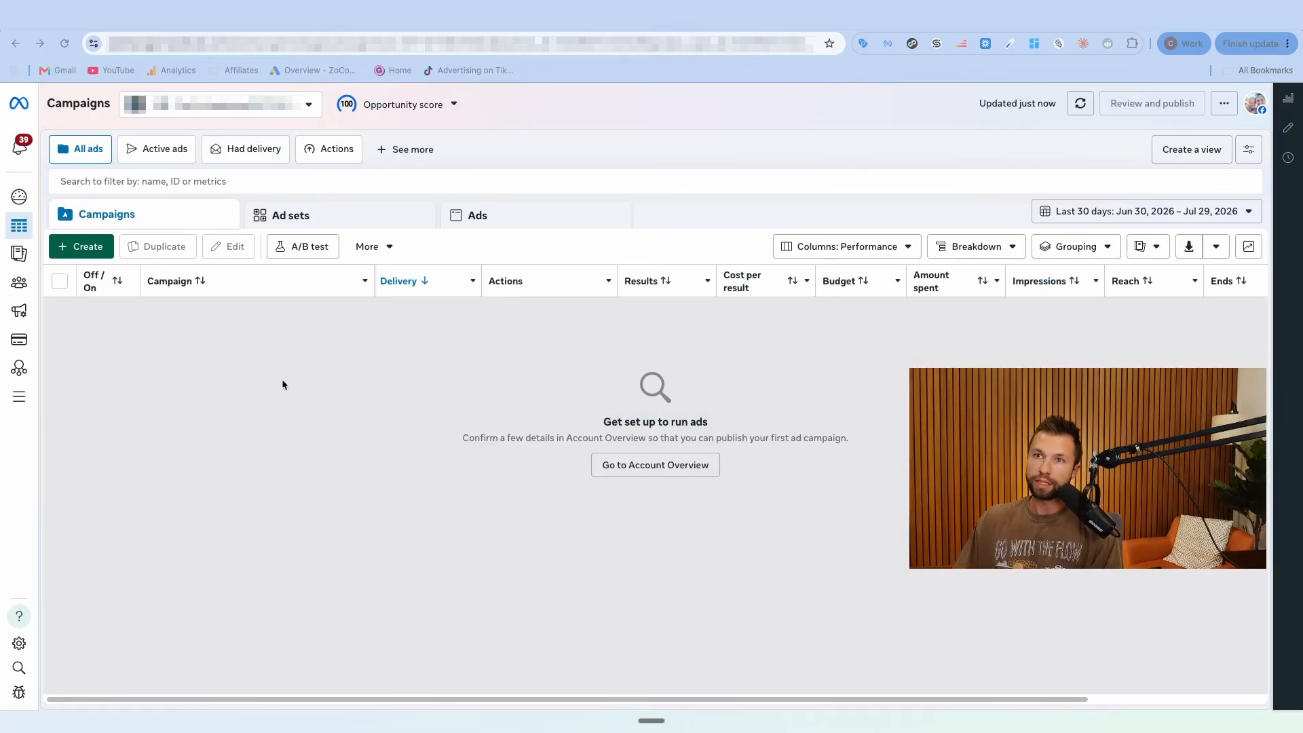
# Step: In Meta Ads Manager, create an Auction campaign with the Leads objective and name it Leads - Prospecting
pyautogui.click(77, 249)
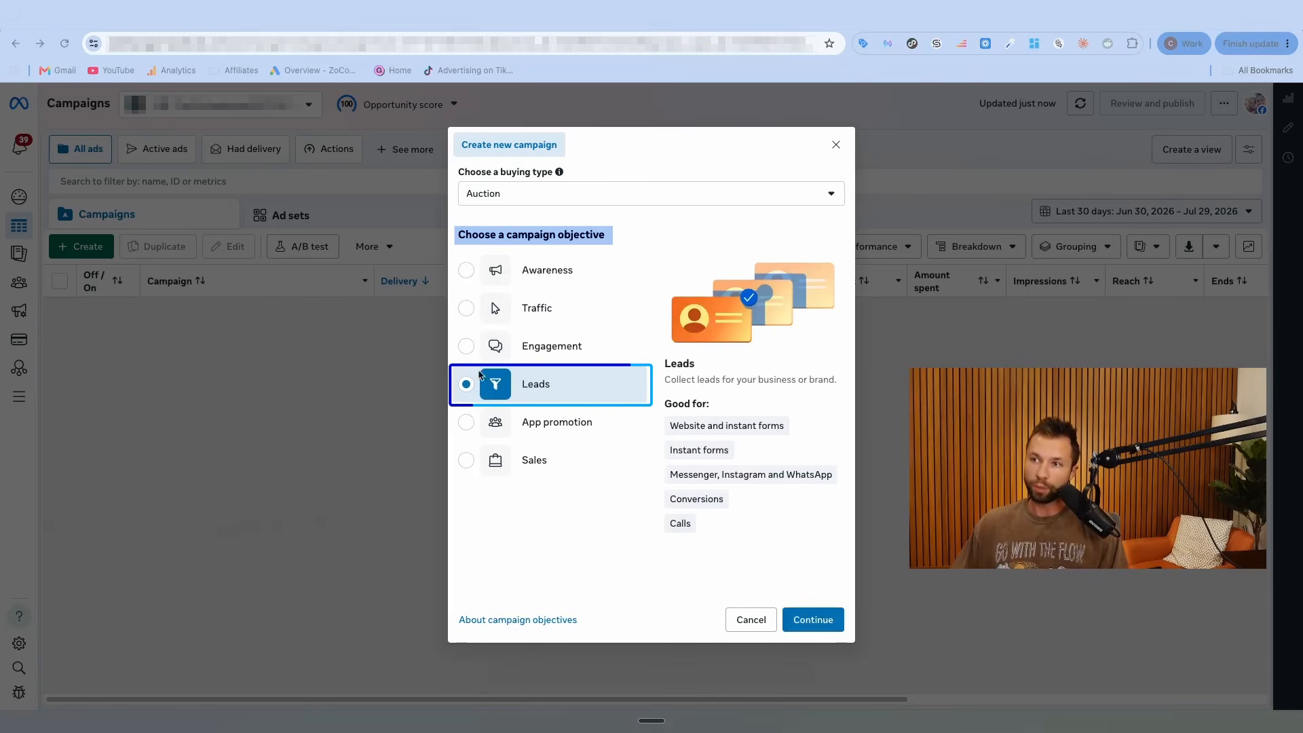
pyautogui.click(814, 618)
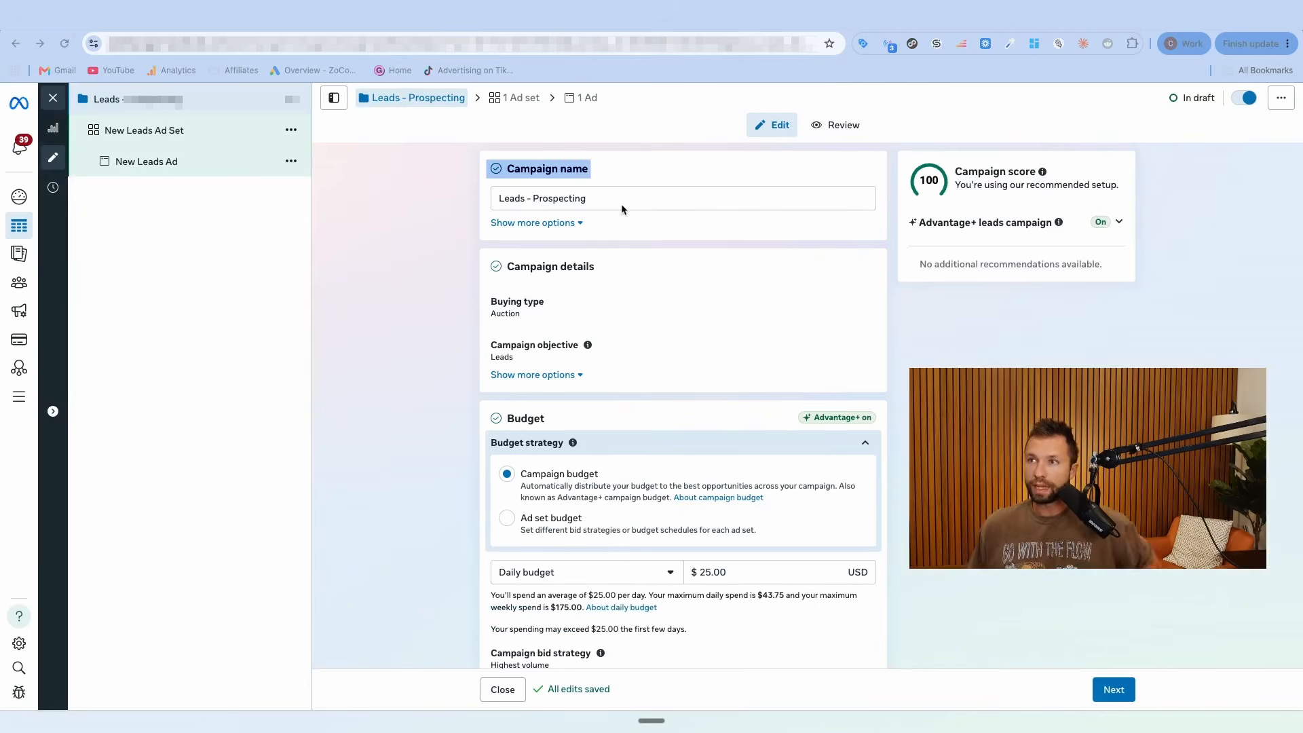
pyautogui.click(591, 197)
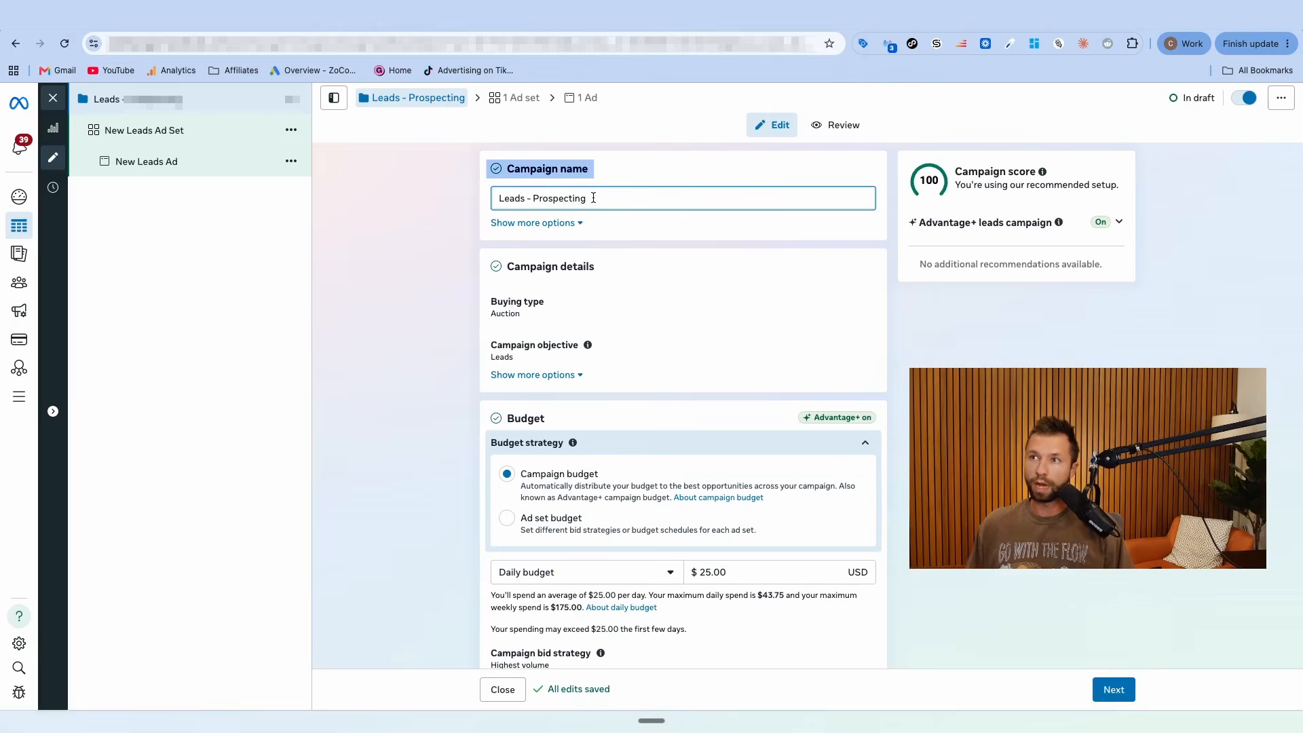
pyautogui.moveTo(591, 196); pyautogui.dragTo(514, 197)
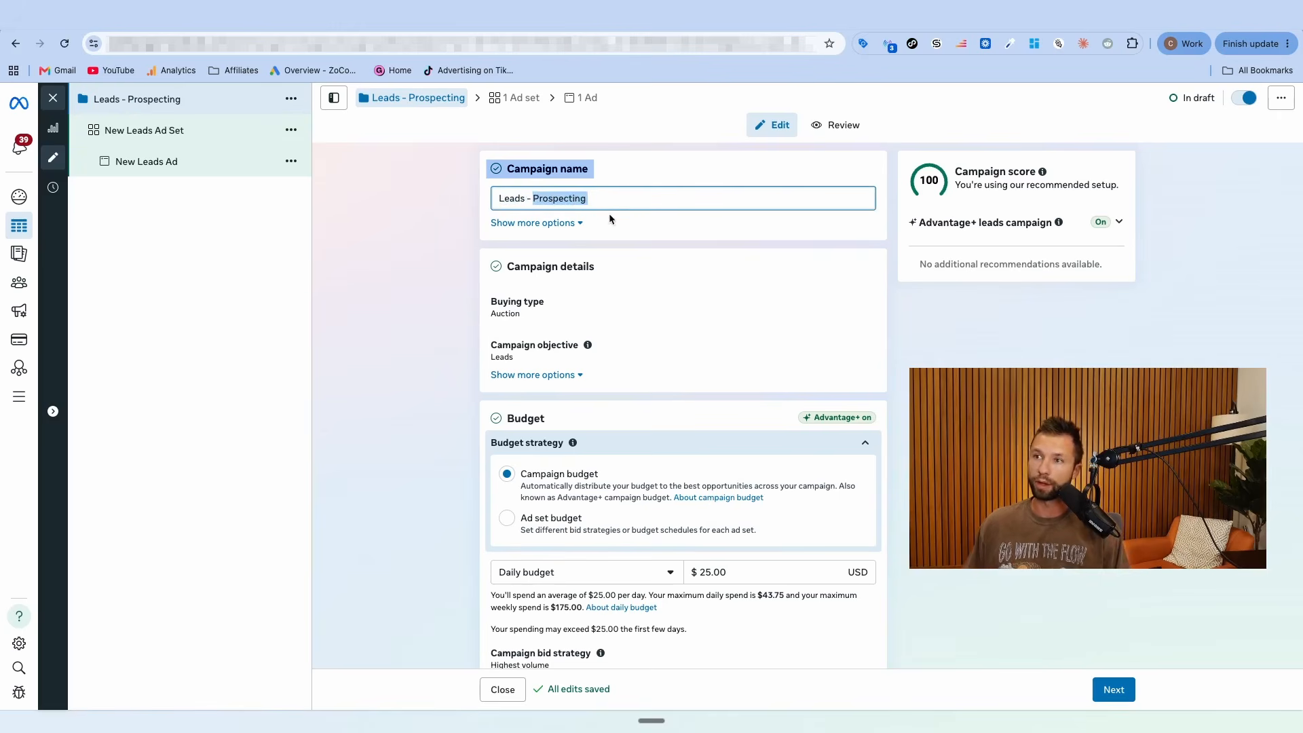
# Step: Compare the Campaign budget and Ad set budget options in the campaign's budget strategy
pyautogui.scroll(-2, 610, 219)
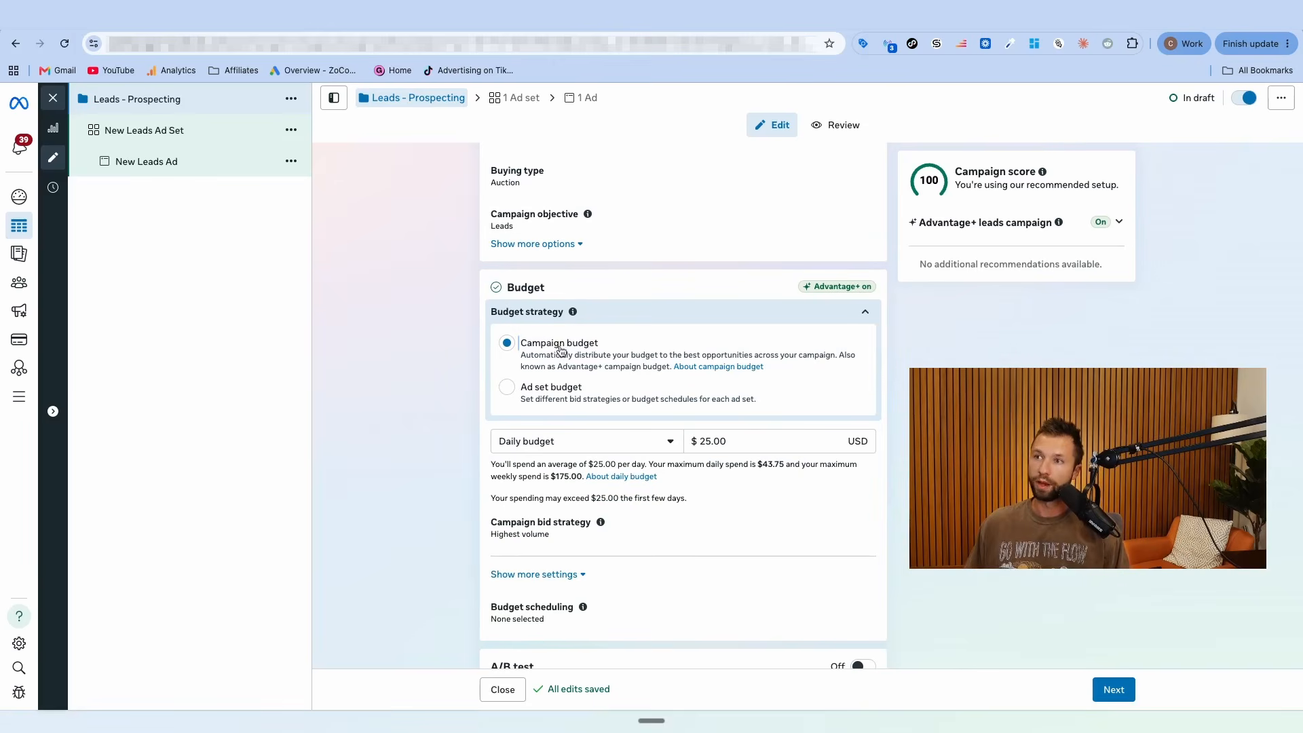
pyautogui.tripleClick(561, 351)
pyautogui.moveTo(522, 387); pyautogui.dragTo(582, 387)
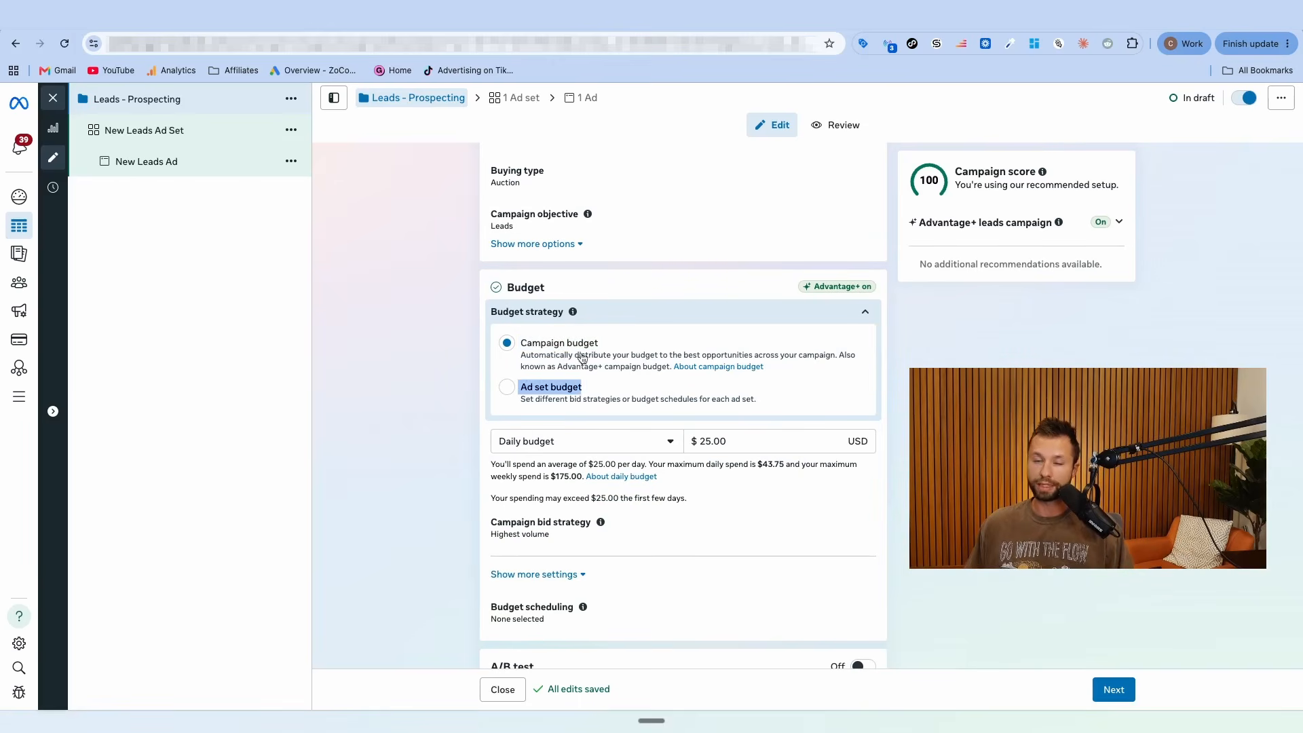
pyautogui.moveTo(521, 343); pyautogui.dragTo(600, 344)
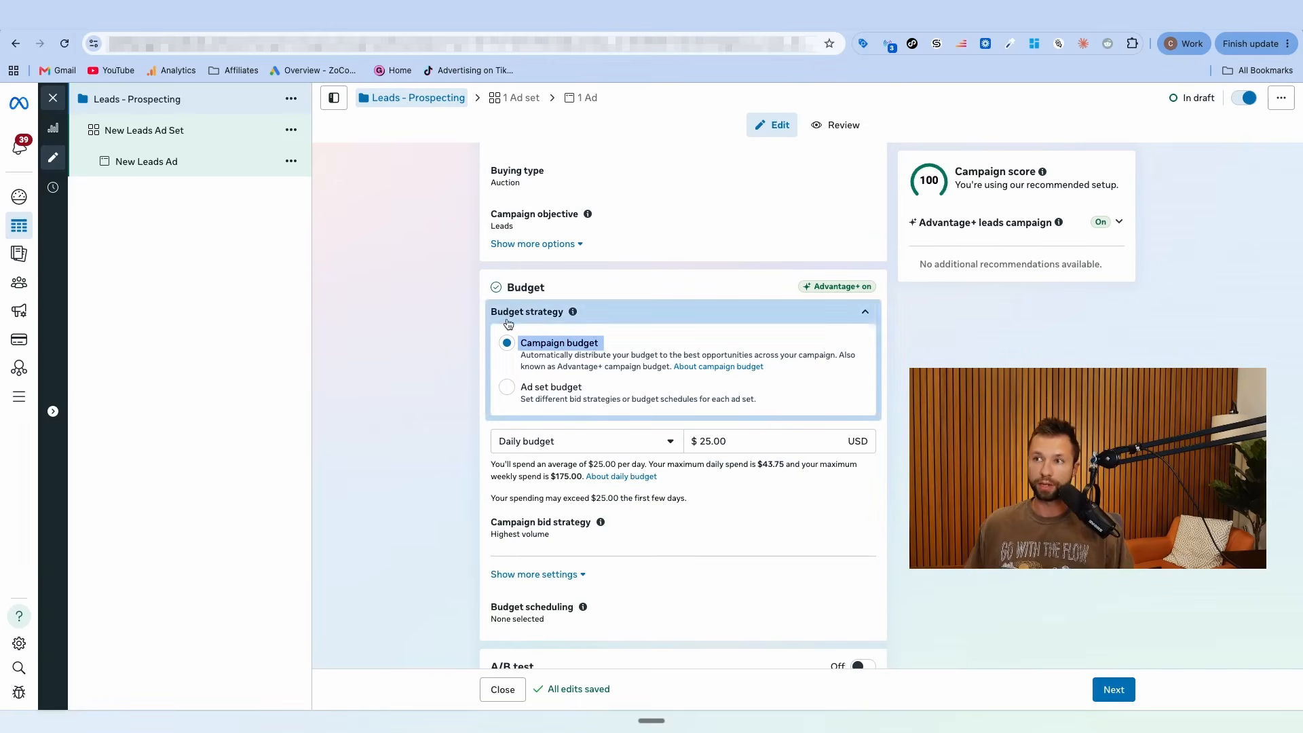
pyautogui.click(552, 344)
# Step: Try campaign daily budgets of $3 and $1
pyautogui.scroll(-1, 597, 388)
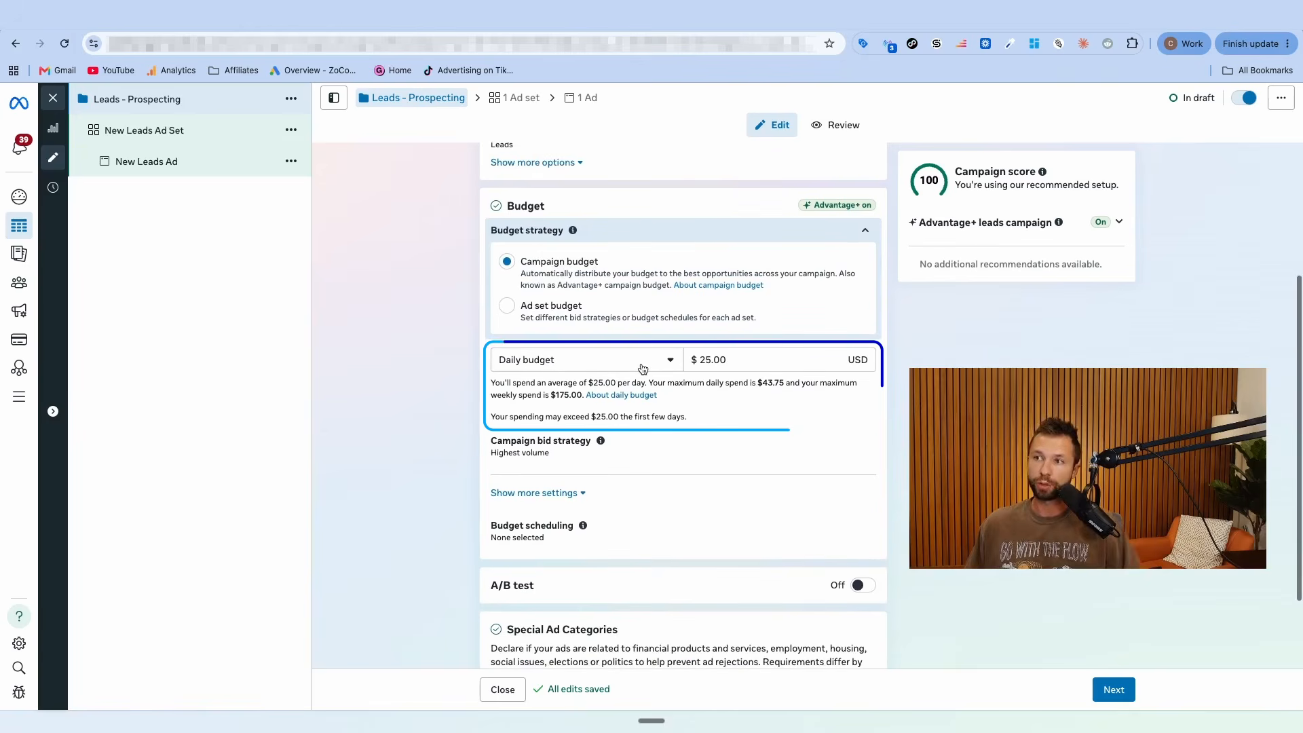
pyautogui.doubleClick(714, 361)
pyautogui.press('BackSpace')
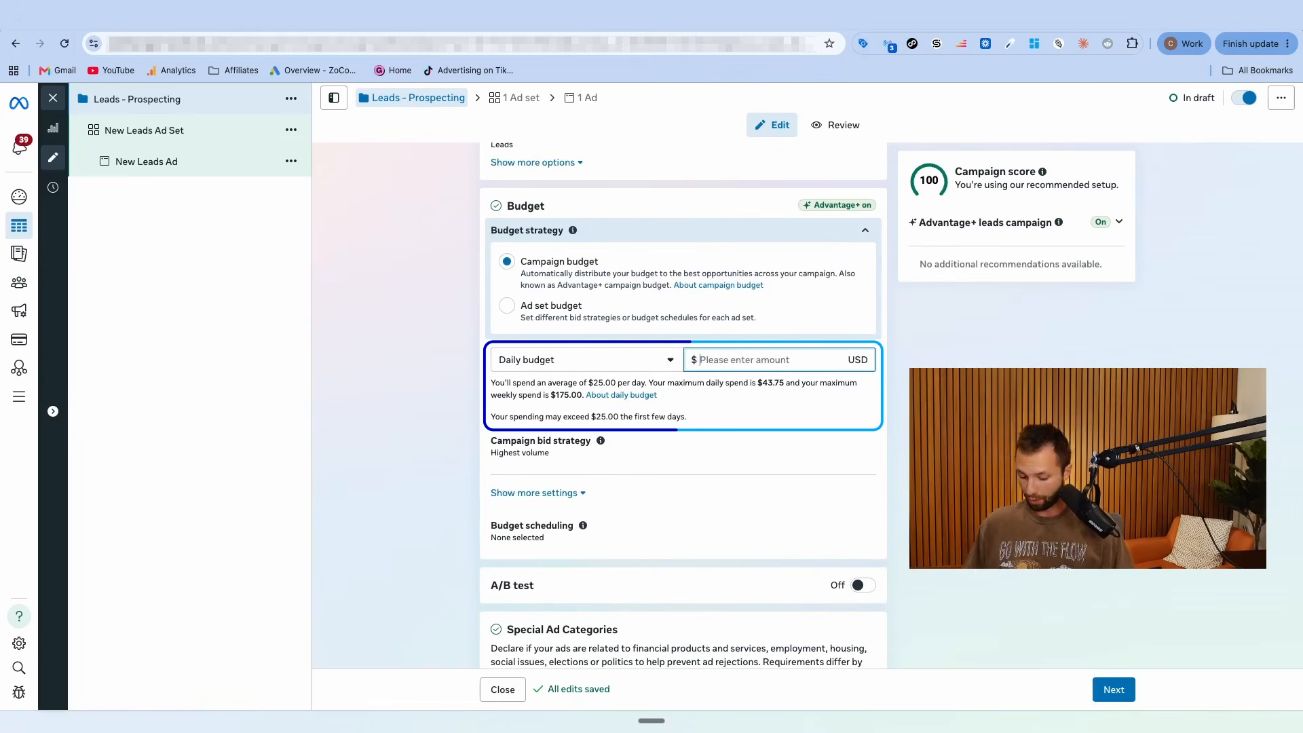
pyautogui.write('3')
pyautogui.press('Return')
pyautogui.doubleClick(736, 366)
pyautogui.write('1')
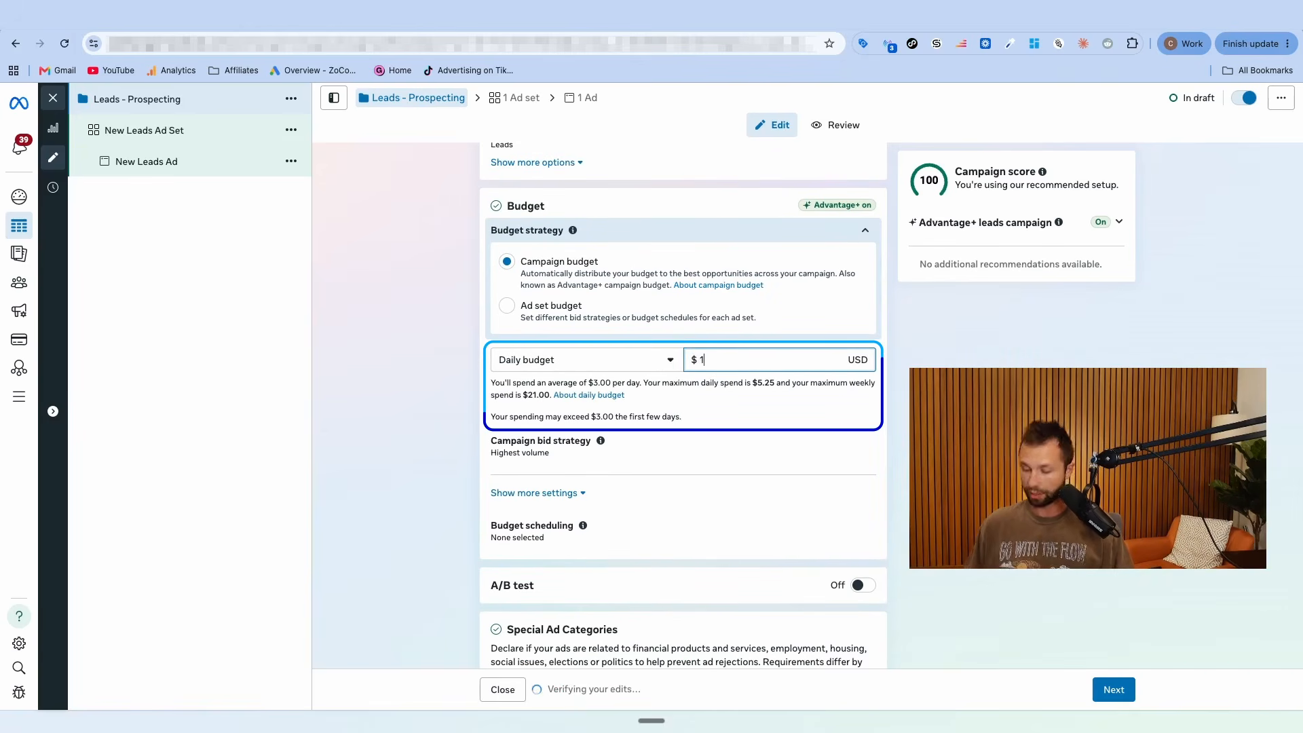
pyautogui.press('Return')
# Step: Set the campaign's daily budget to $20 and look over the A/B test and special category settings
pyautogui.doubleClick(724, 354)
pyautogui.press('BackSpace')
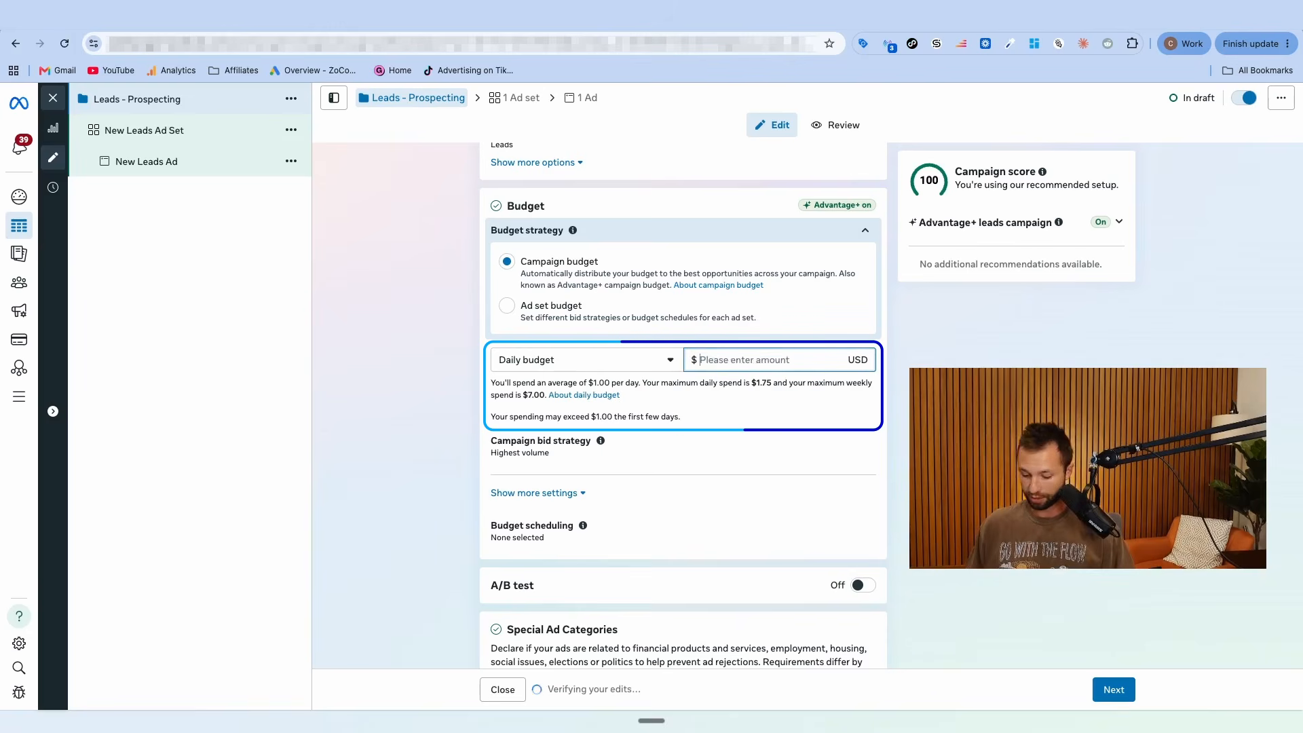
pyautogui.write('20')
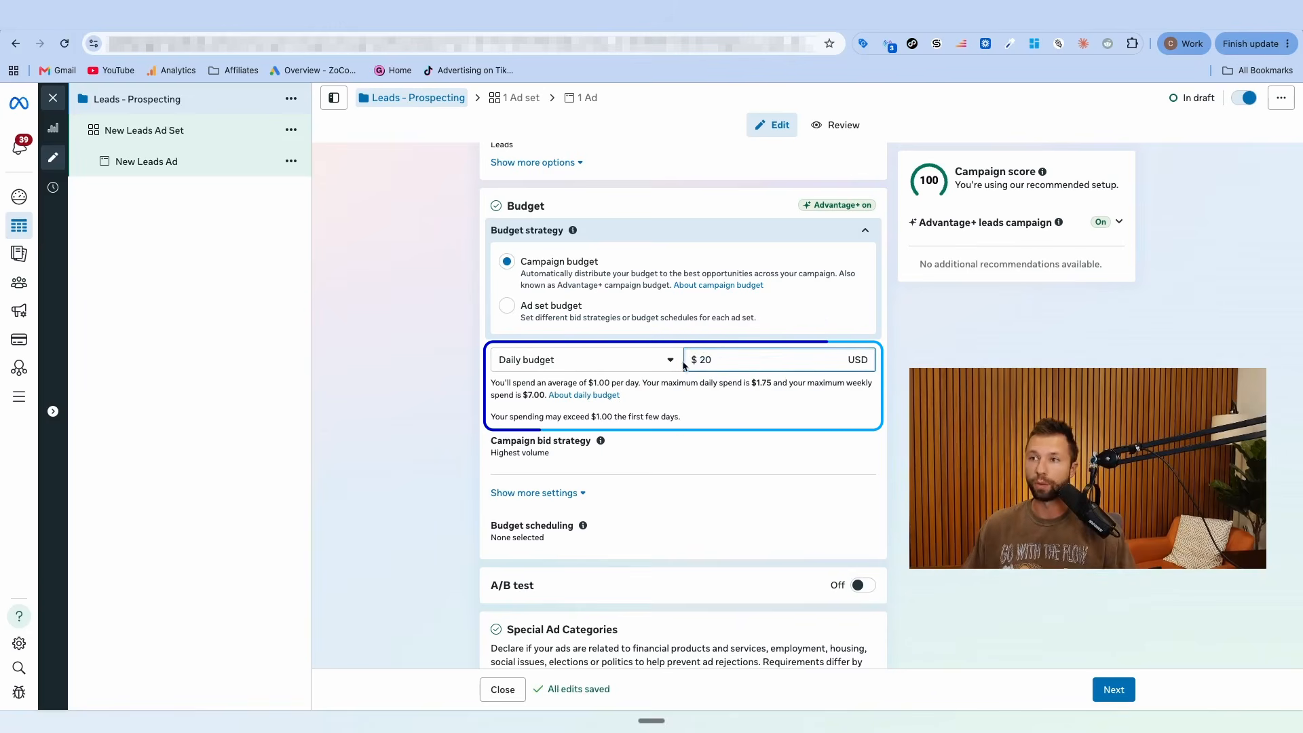
pyautogui.press('Return')
pyautogui.doubleClick(704, 359)
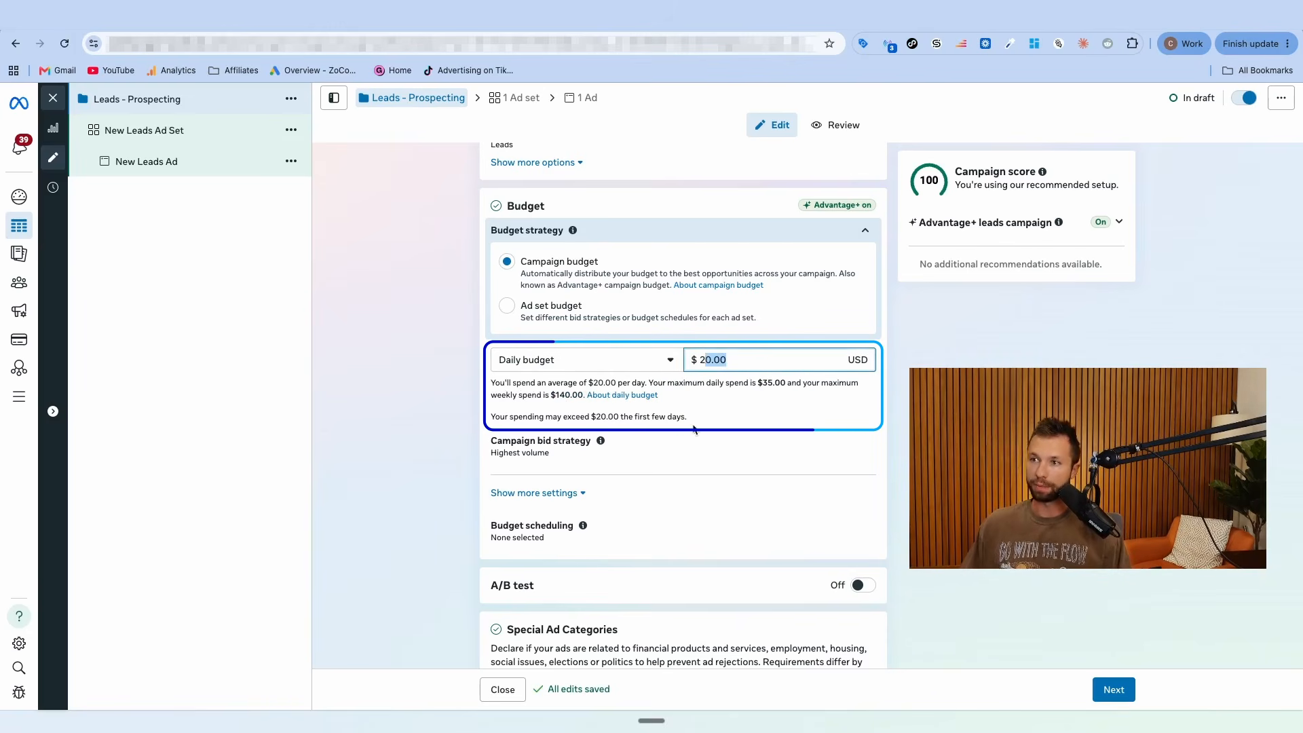
pyautogui.scroll(-2, 692, 425)
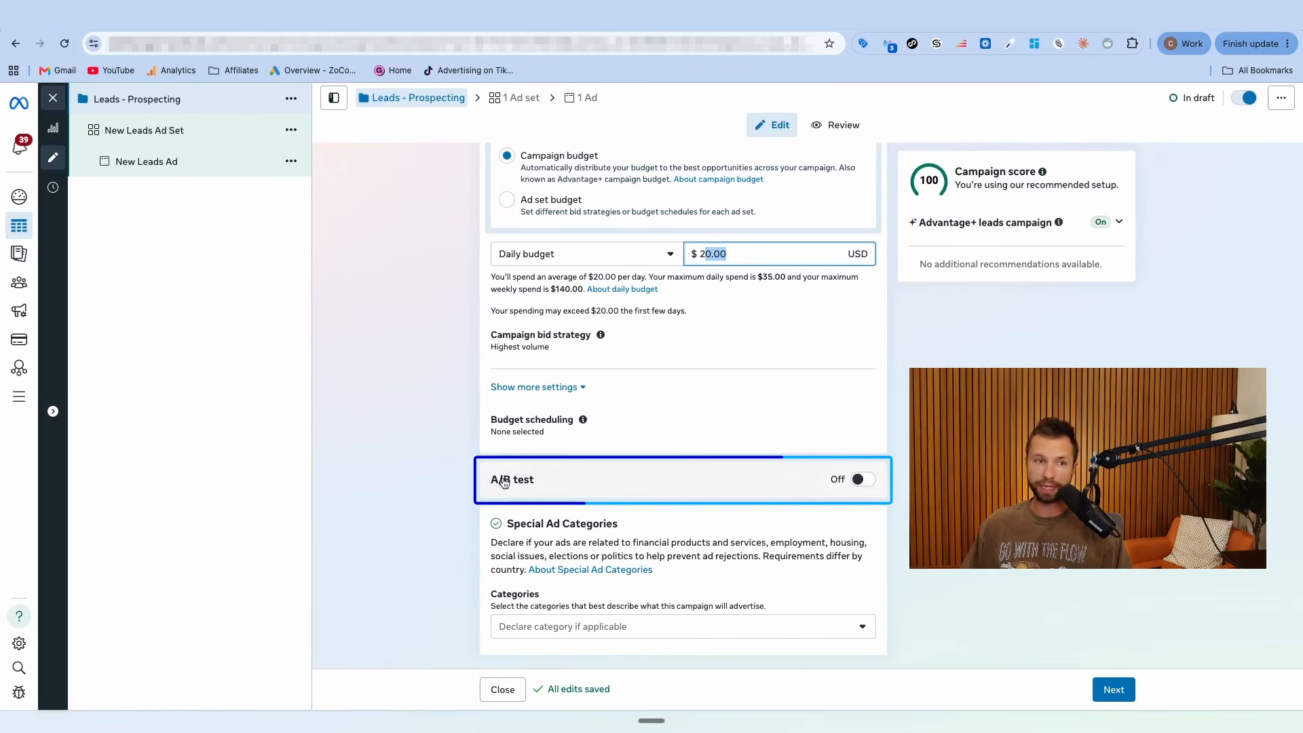
# Step: Continue to the ad set and name it USA | Advantage + | Insta
pyautogui.click(1114, 690)
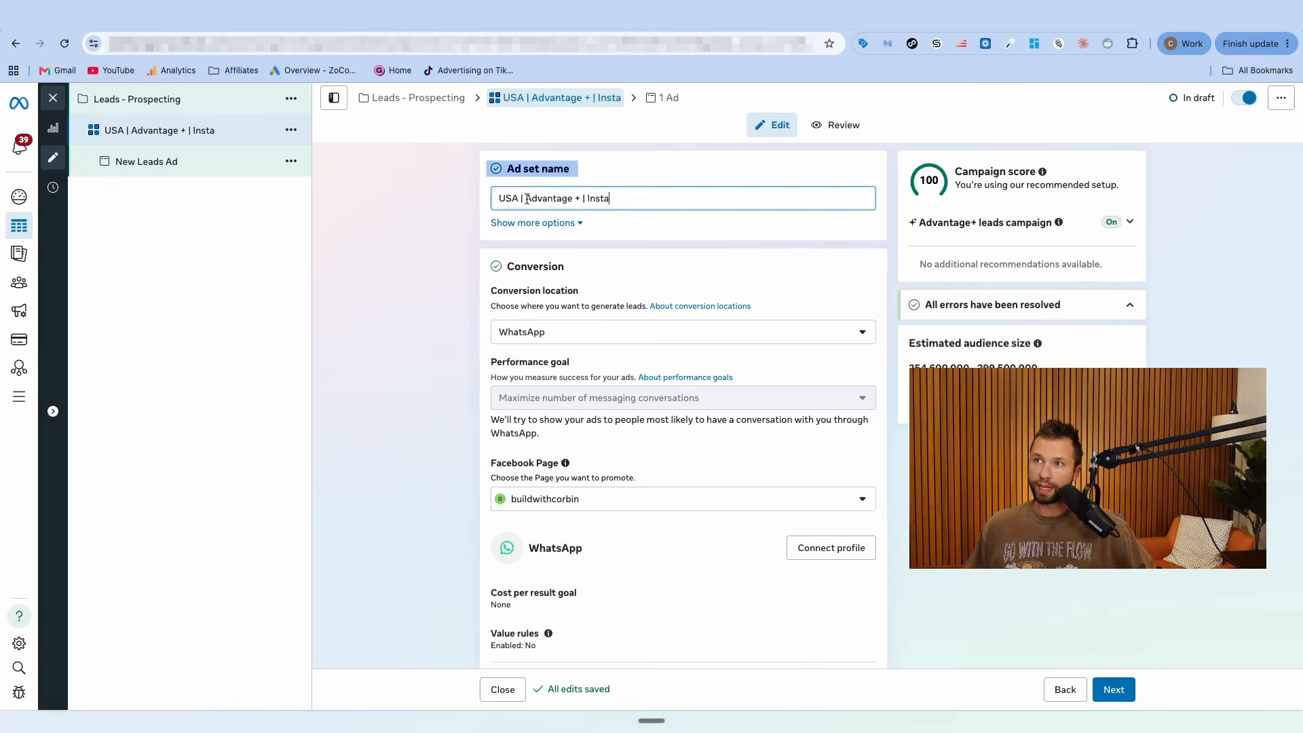
pyautogui.moveTo(525, 197); pyautogui.dragTo(580, 195)
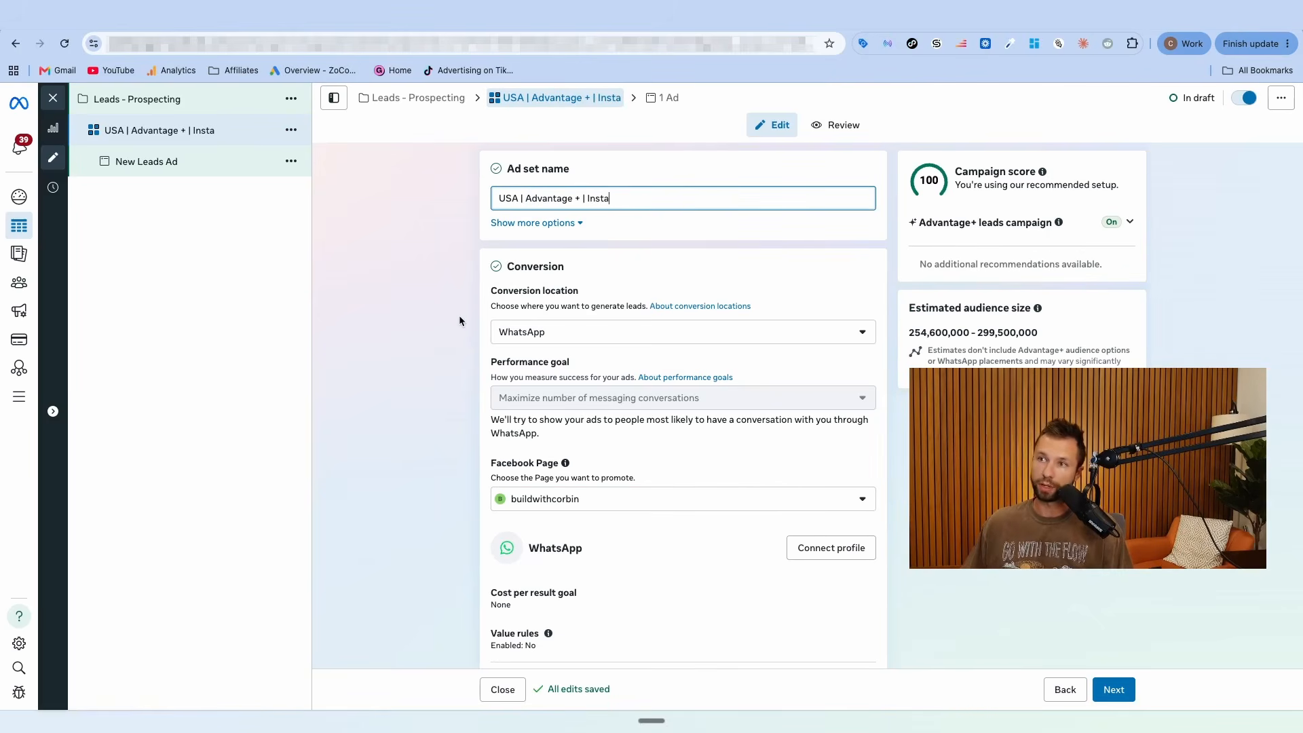
# Step: Set the ad set's conversion location to Messenger
pyautogui.scroll(-1, 460, 321)
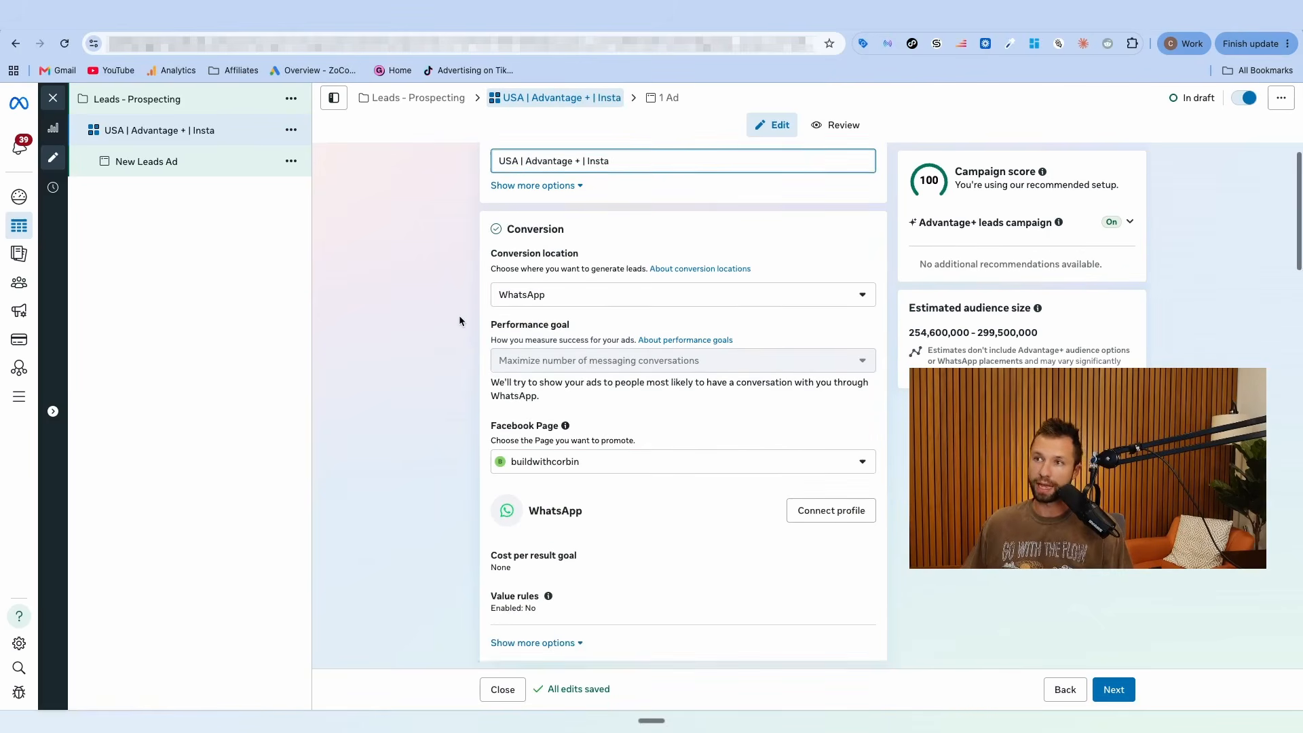
pyautogui.click(582, 291)
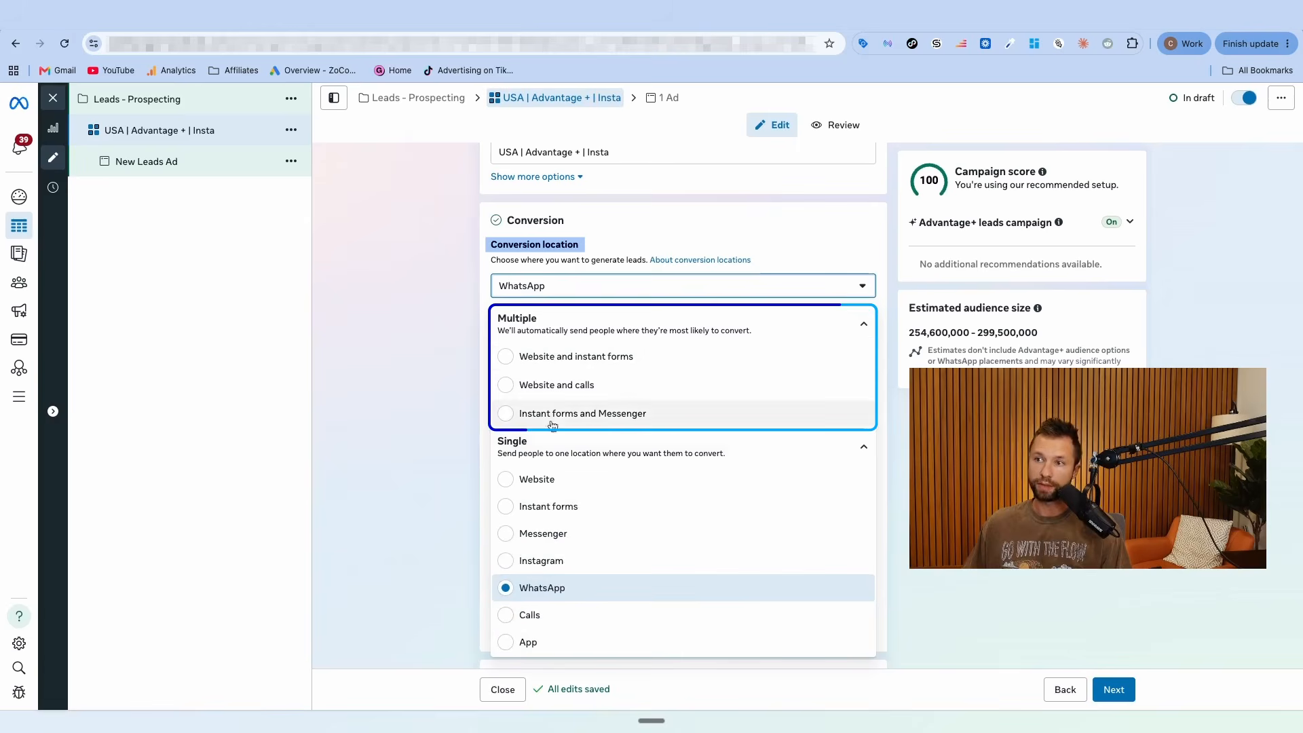
pyautogui.click(440, 467)
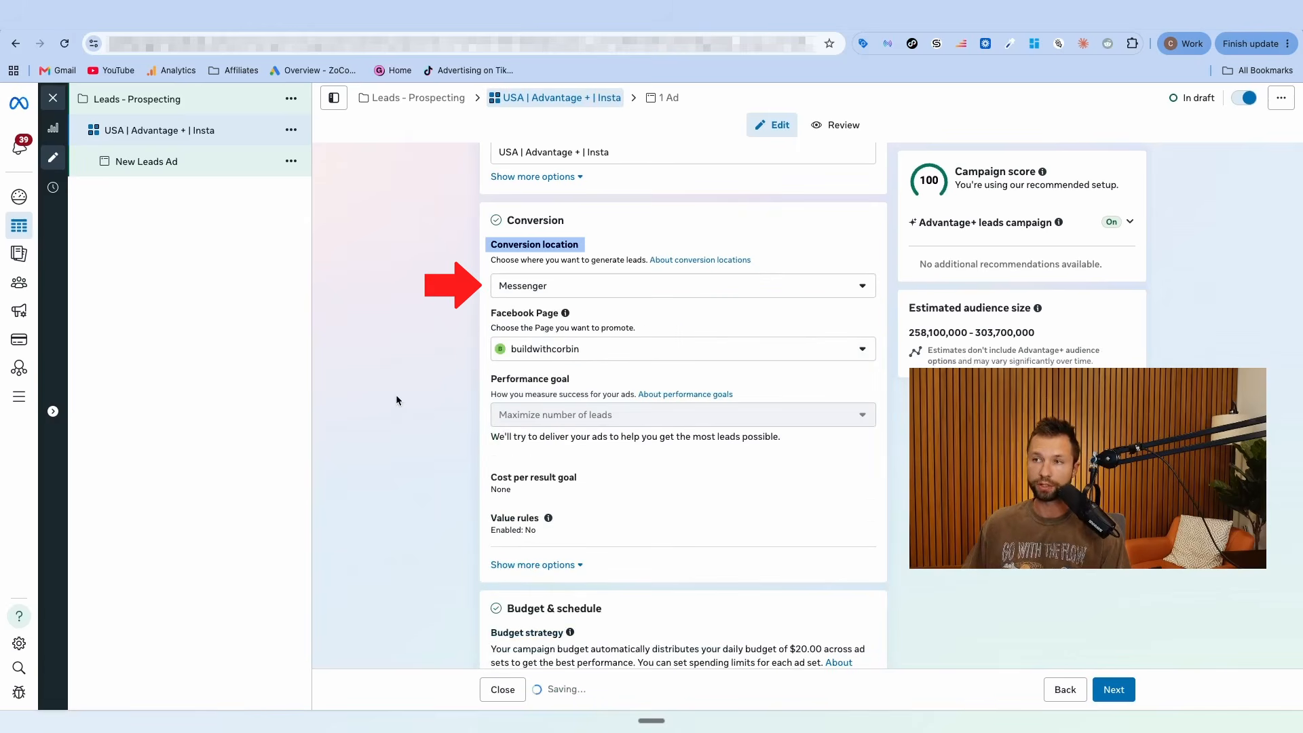
# Step: Look over the Facebook Pages available to promote in the ad set's conversion settings
pyautogui.scroll(1, 401, 400)
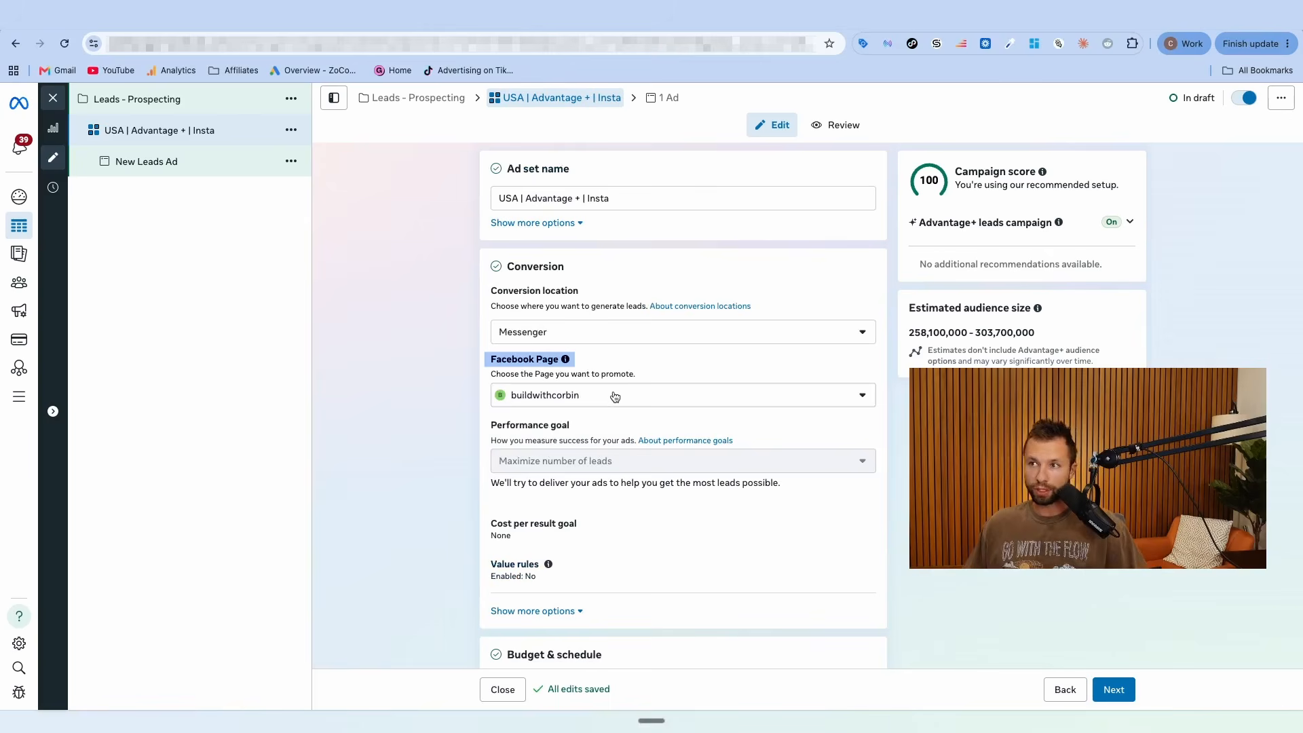
pyautogui.click(731, 400)
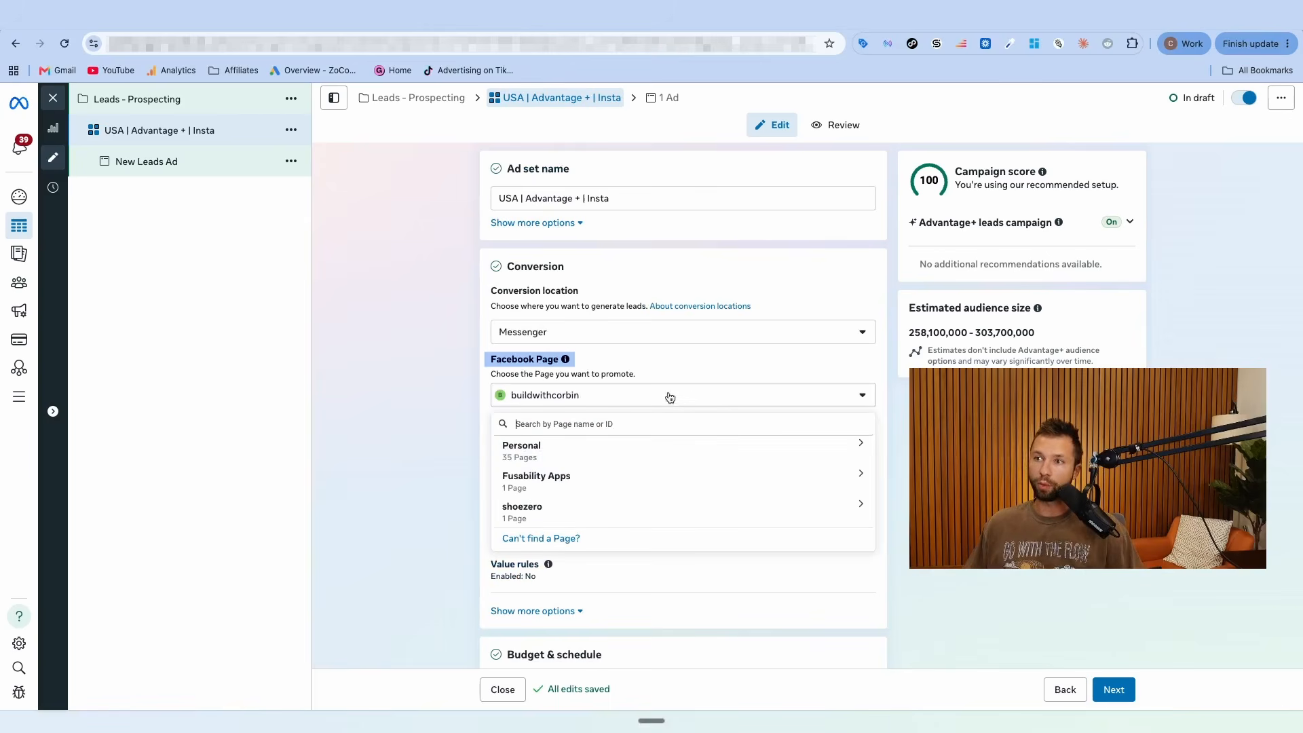
pyautogui.click(431, 407)
pyautogui.click(588, 407)
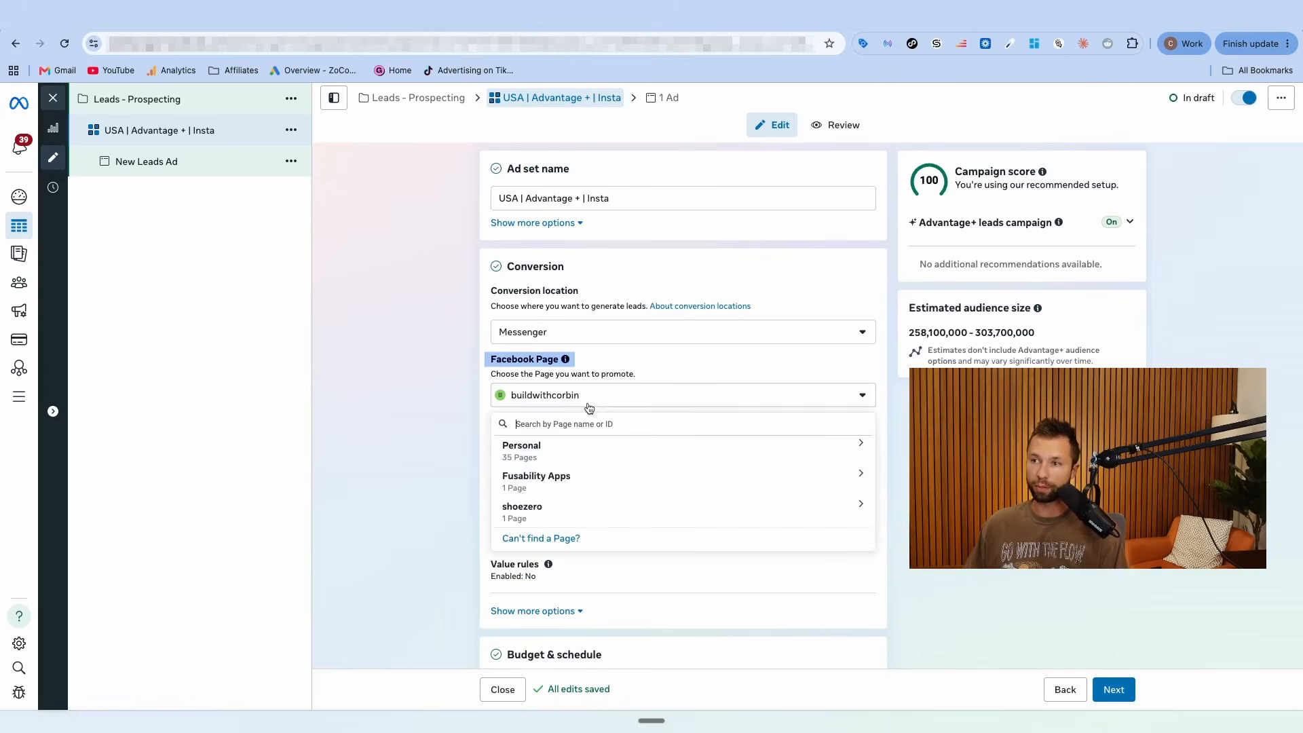
pyautogui.click(434, 408)
# Step: Look over the performance goal and schedule, and try enabling an end date for the ad set
pyautogui.scroll(-2, 475, 380)
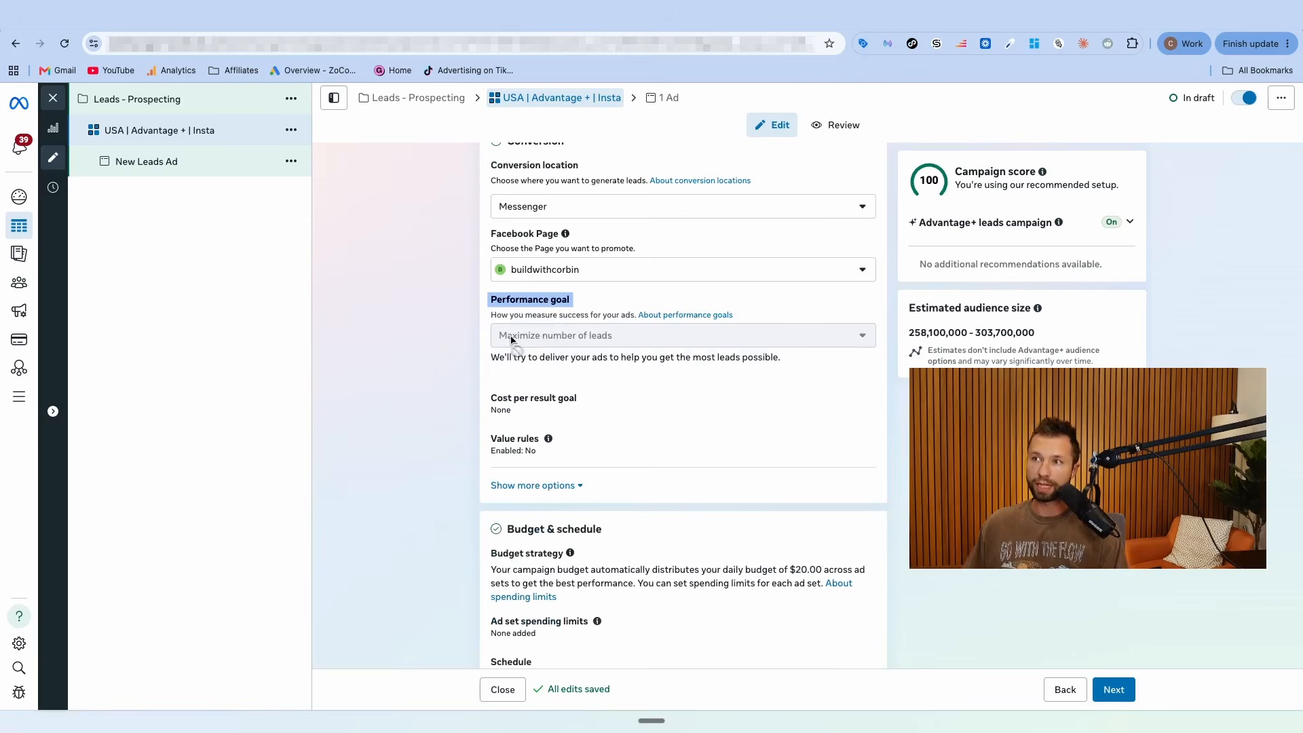
pyautogui.scroll(-5, 571, 346)
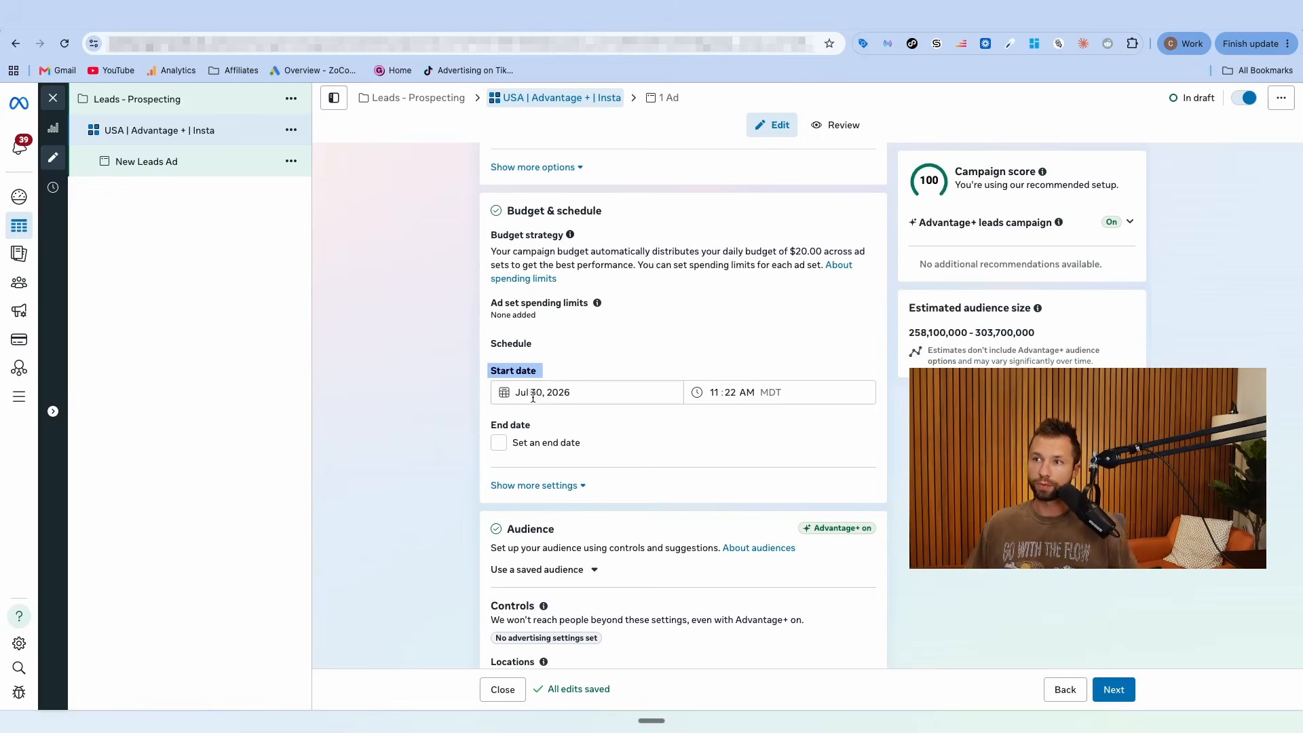
pyautogui.click(500, 444)
pyautogui.click(500, 443)
# Step: Show the audience suggestions for the ad set and open detailed targeting
pyautogui.scroll(-4, 577, 423)
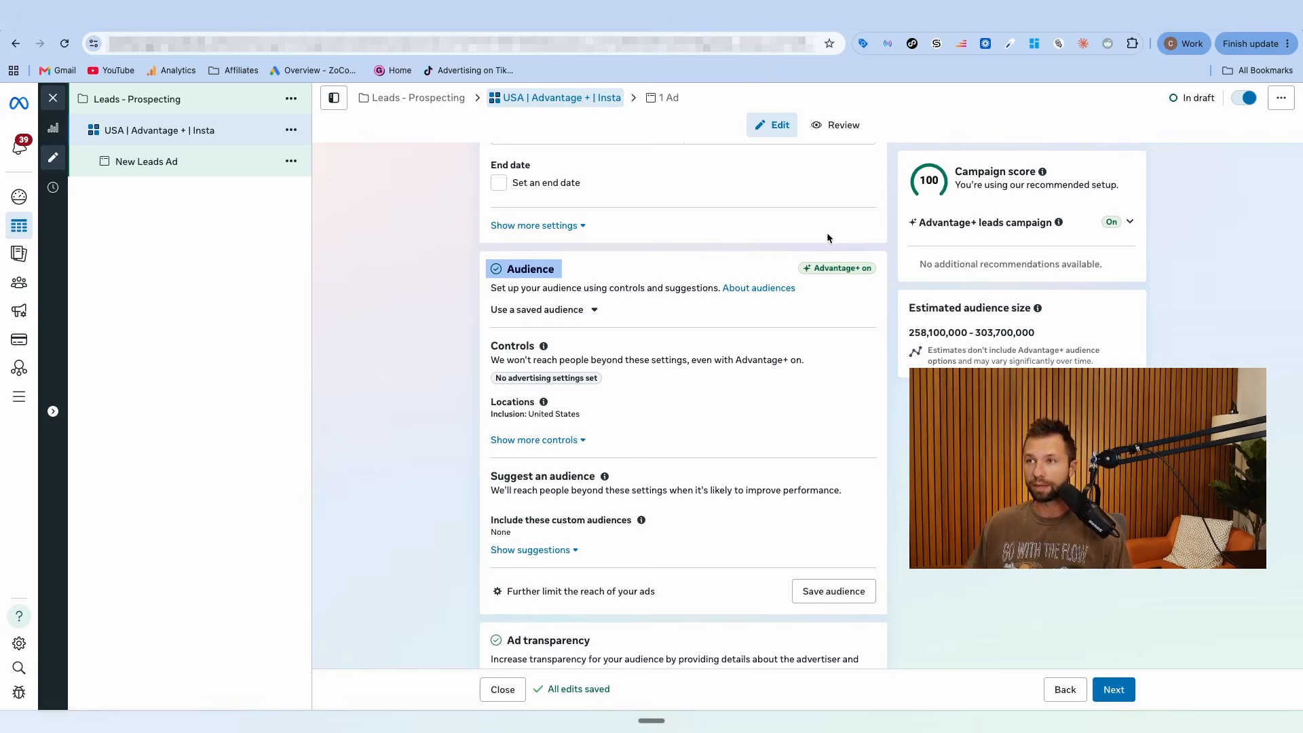
pyautogui.scroll(-2, 618, 300)
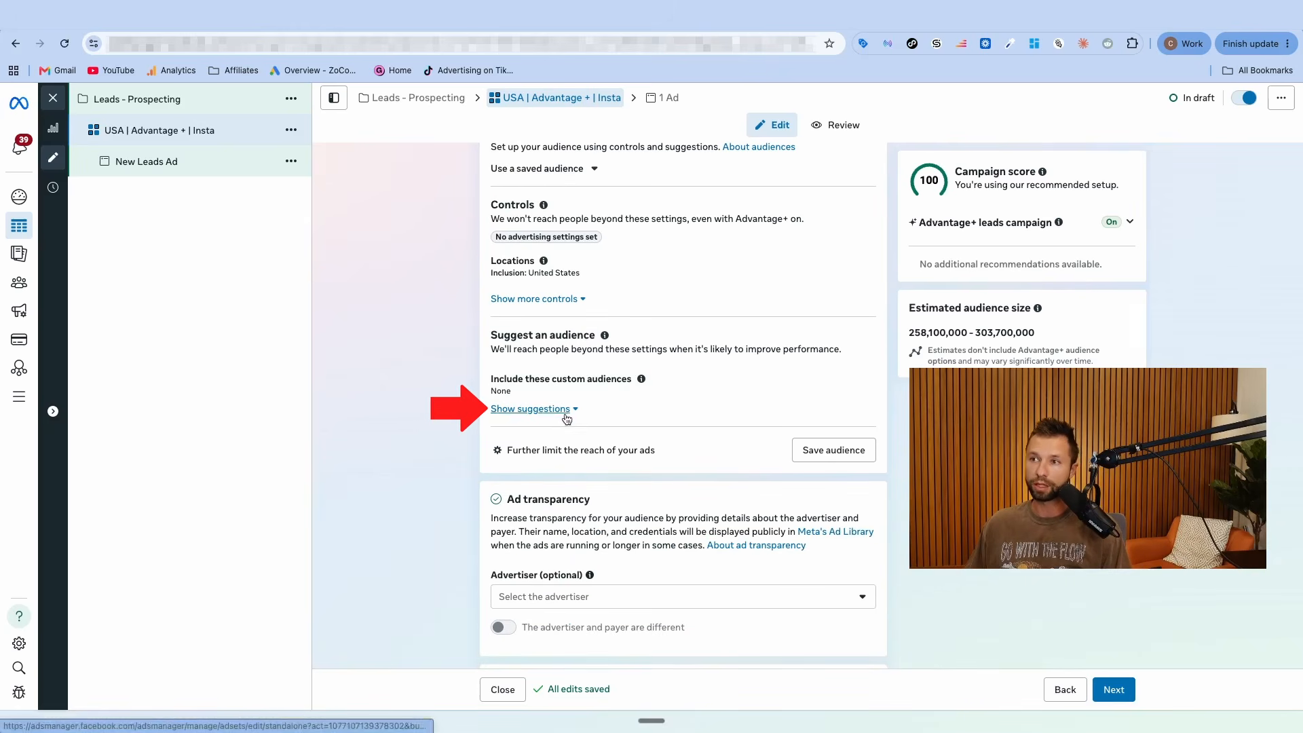
pyautogui.click(569, 411)
pyautogui.scroll(-1, 596, 422)
pyautogui.click(602, 468)
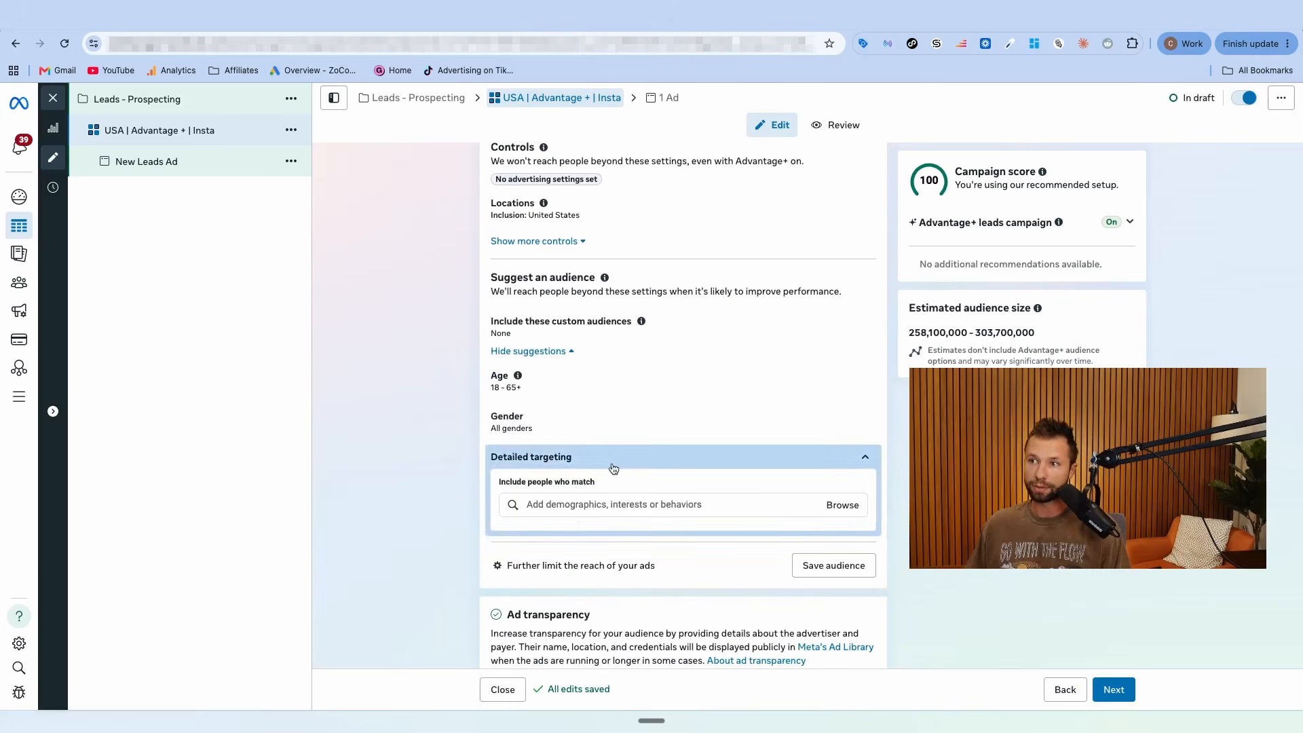
# Step: Search detailed targeting for "diy", browse the suggested interests and behaviors, and leave the search without adding any
pyautogui.click(576, 508)
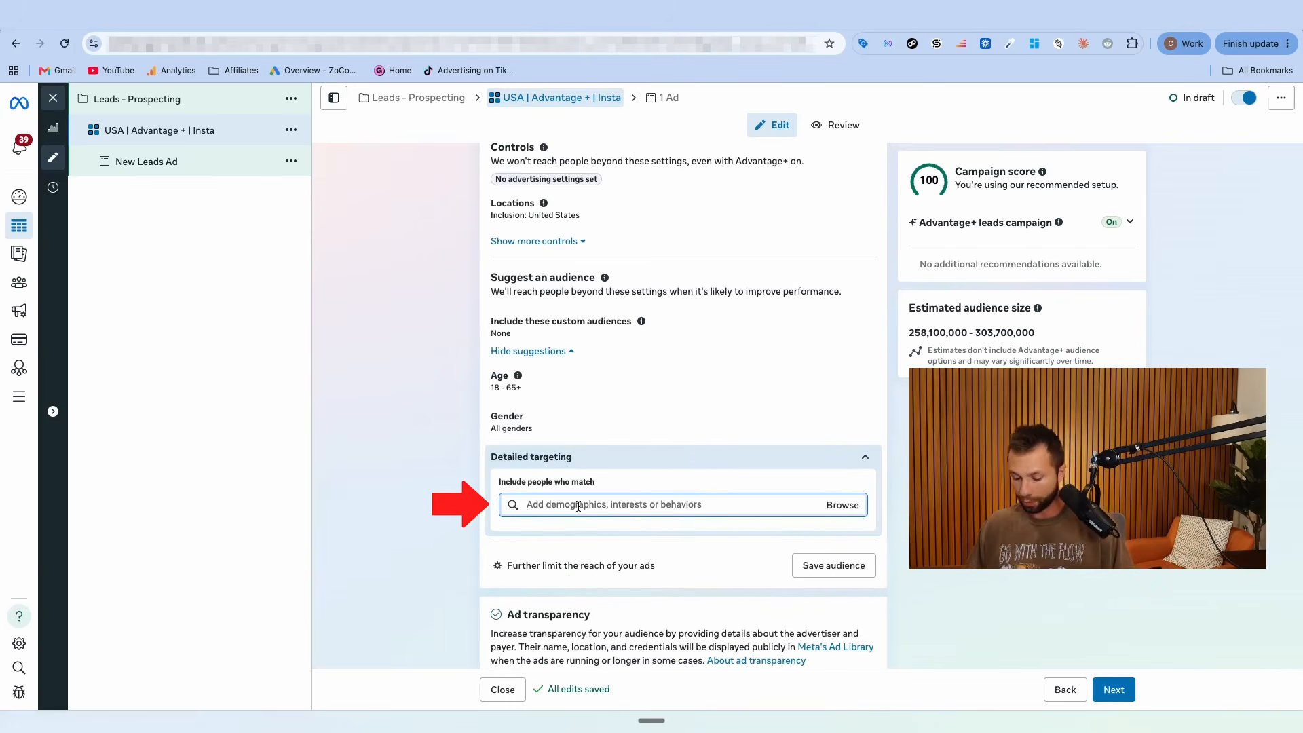
pyautogui.write('diy')
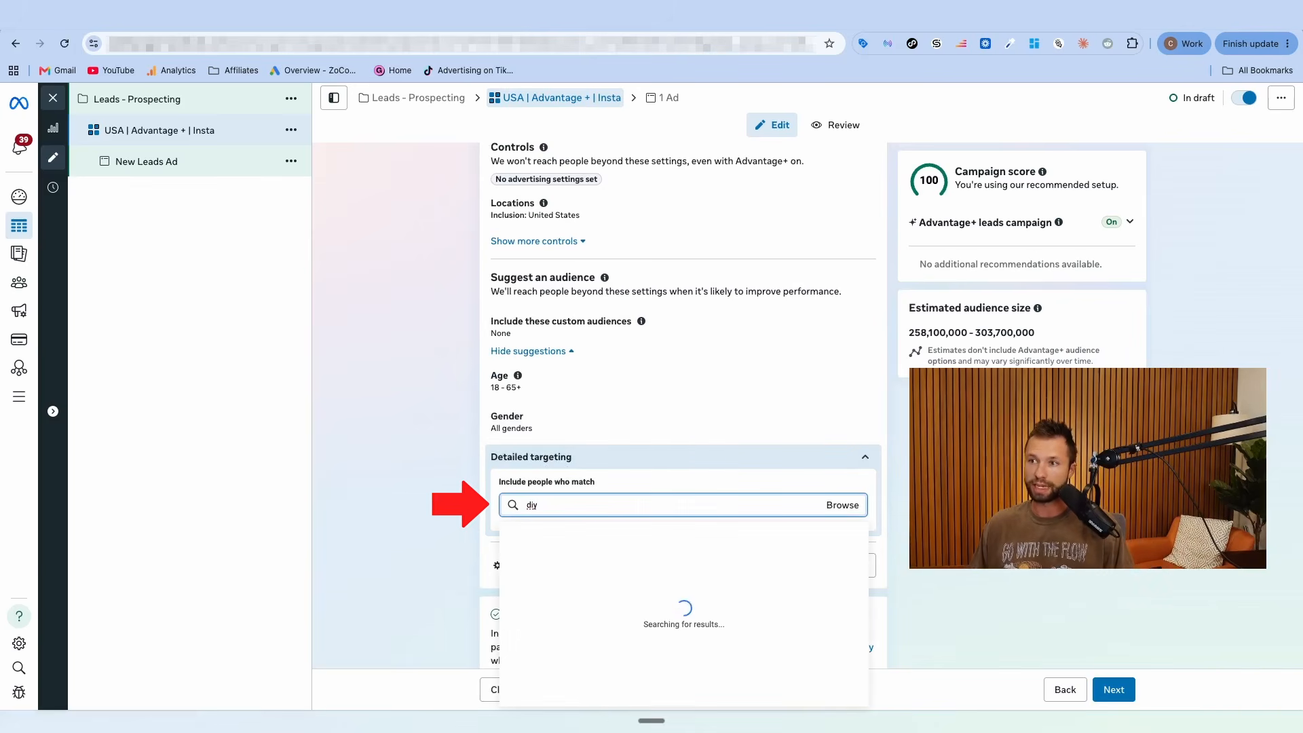
pyautogui.scroll(-5, 635, 570)
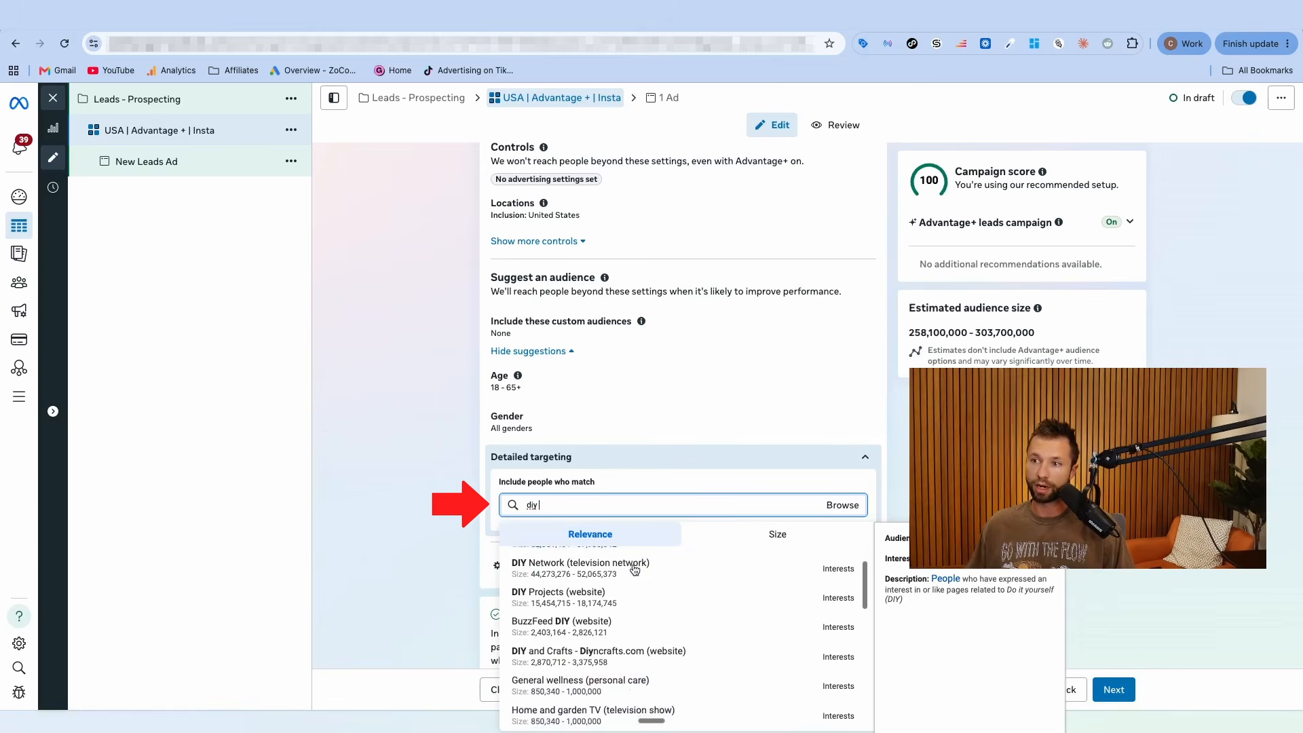
pyautogui.scroll(-5, 635, 570)
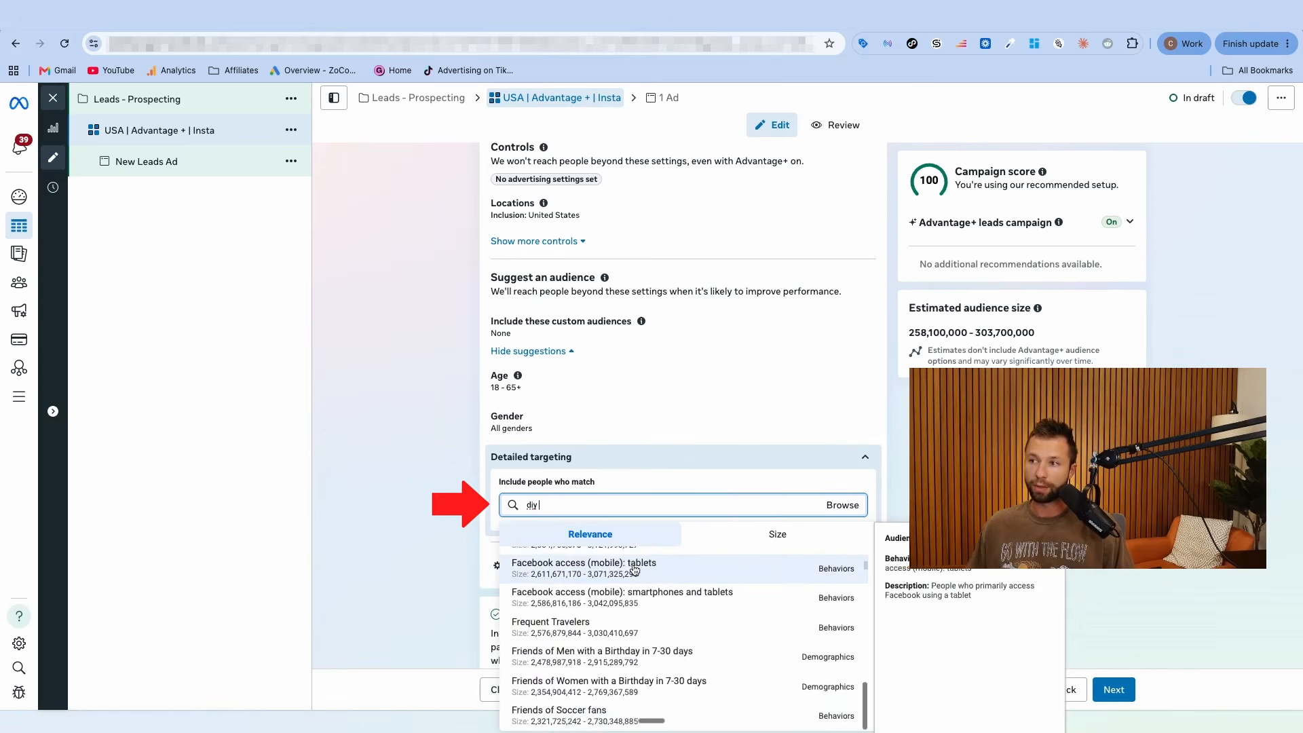
pyautogui.scroll(10, 635, 570)
pyautogui.click(540, 493)
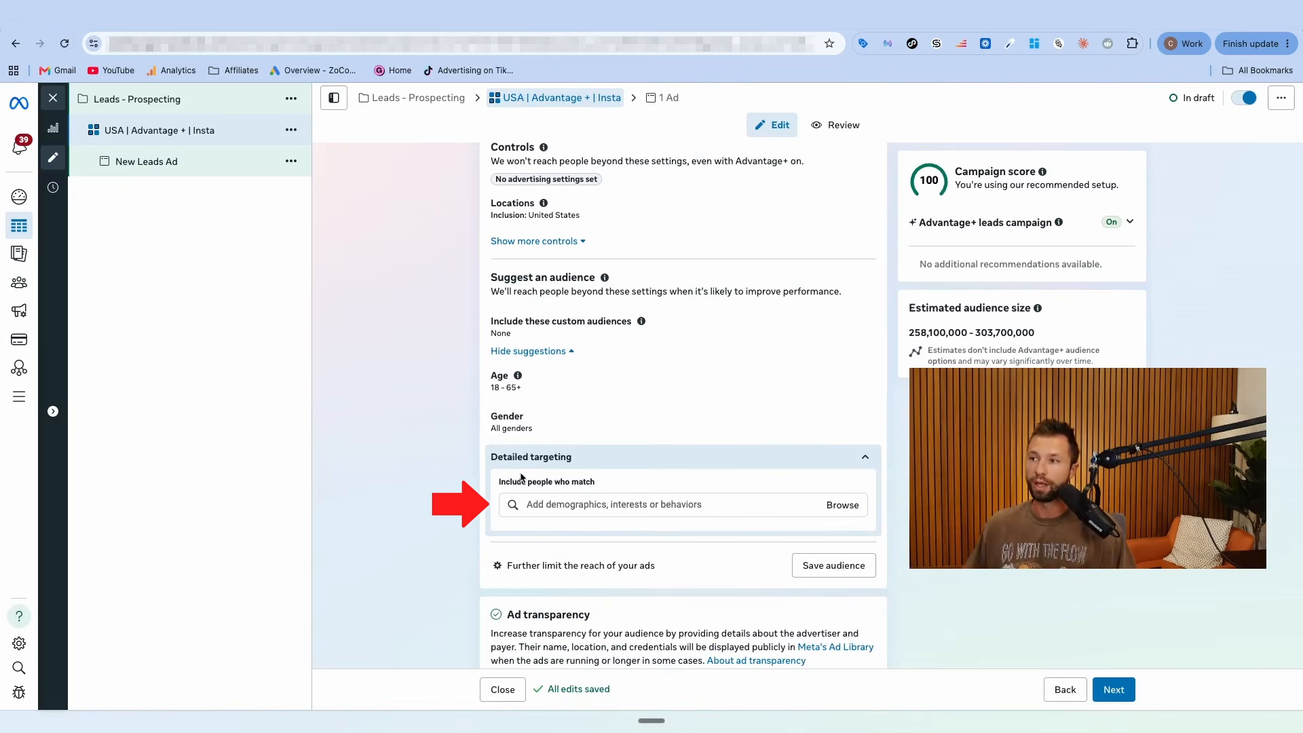
# Step: Show the additional settings in the ad set's Placements section
pyautogui.scroll(-5, 465, 440)
pyautogui.scroll(-2, 465, 440)
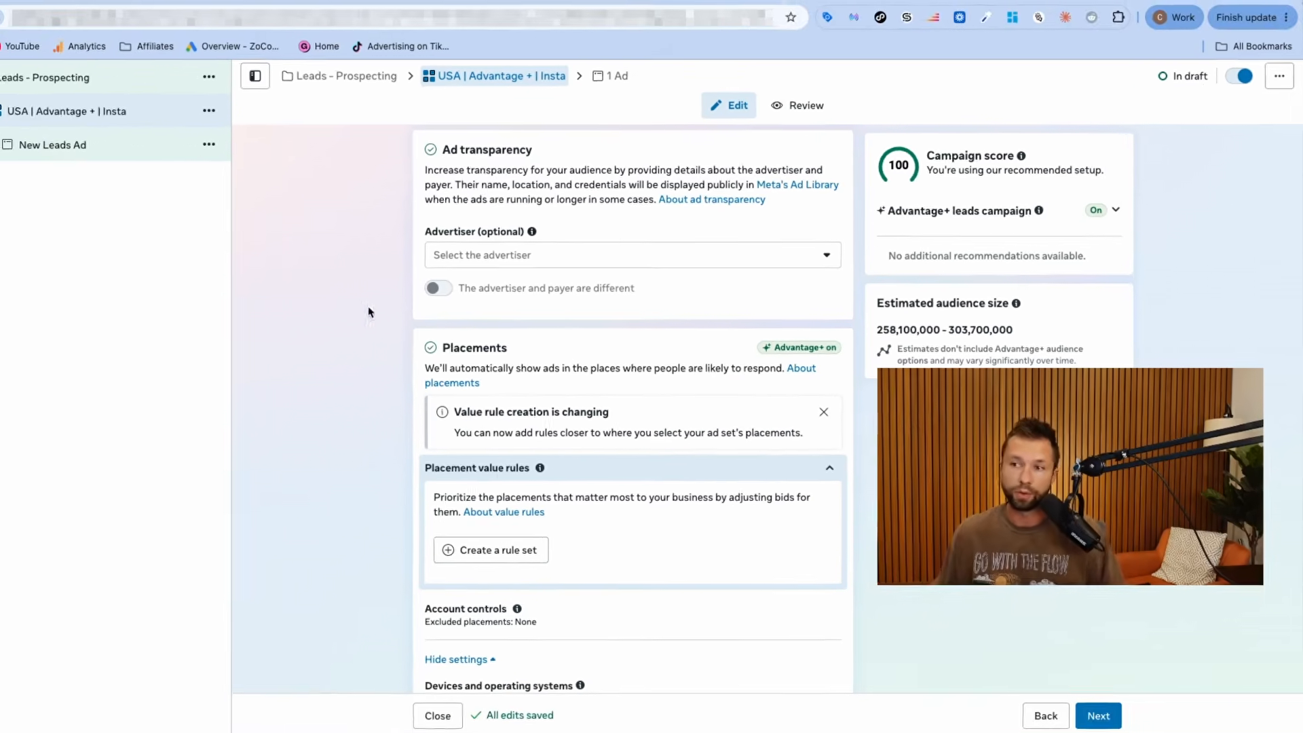
pyautogui.scroll(-3, 319, 391)
pyautogui.scroll(-2, 495, 510)
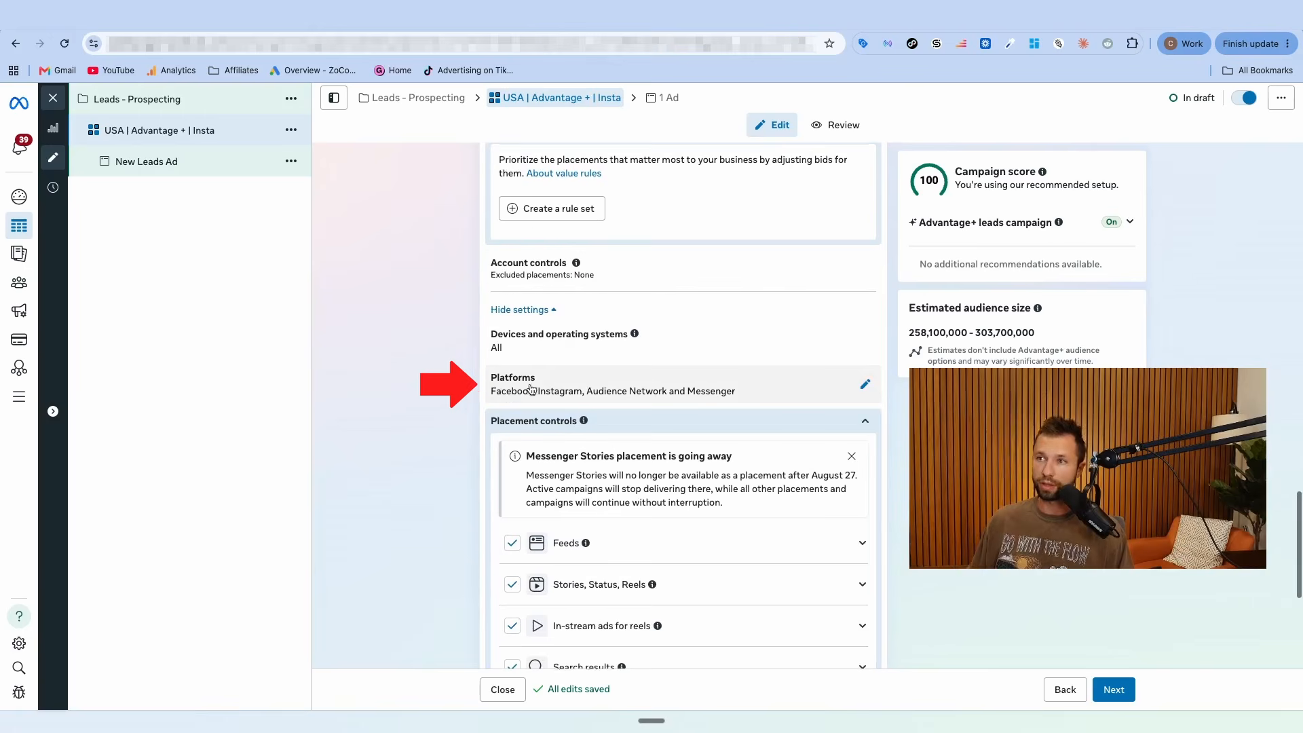
pyautogui.scroll(1, 553, 372)
pyautogui.click(542, 343)
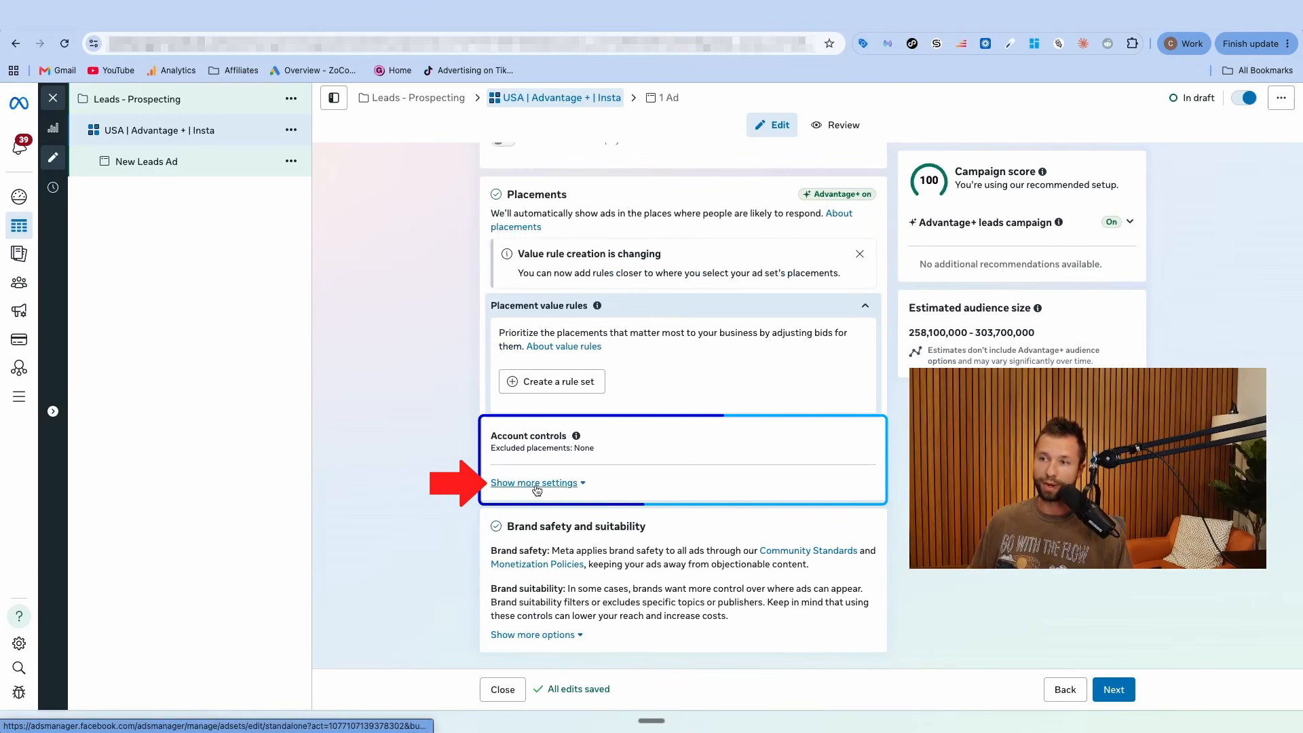
pyautogui.click(565, 485)
pyautogui.scroll(-3, 646, 500)
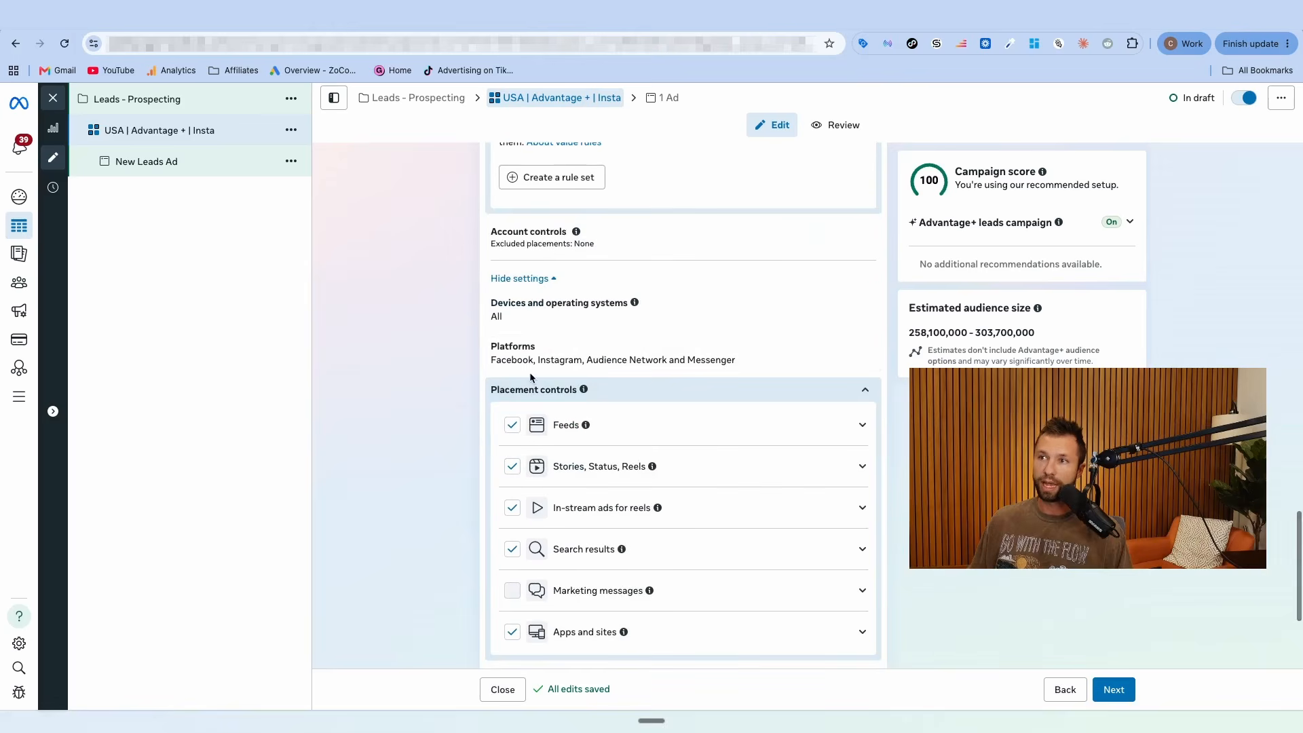
# Step: Limit the ad set's platforms to Instagram by deselecting Facebook, Messenger and Audience Network
pyautogui.click(863, 355)
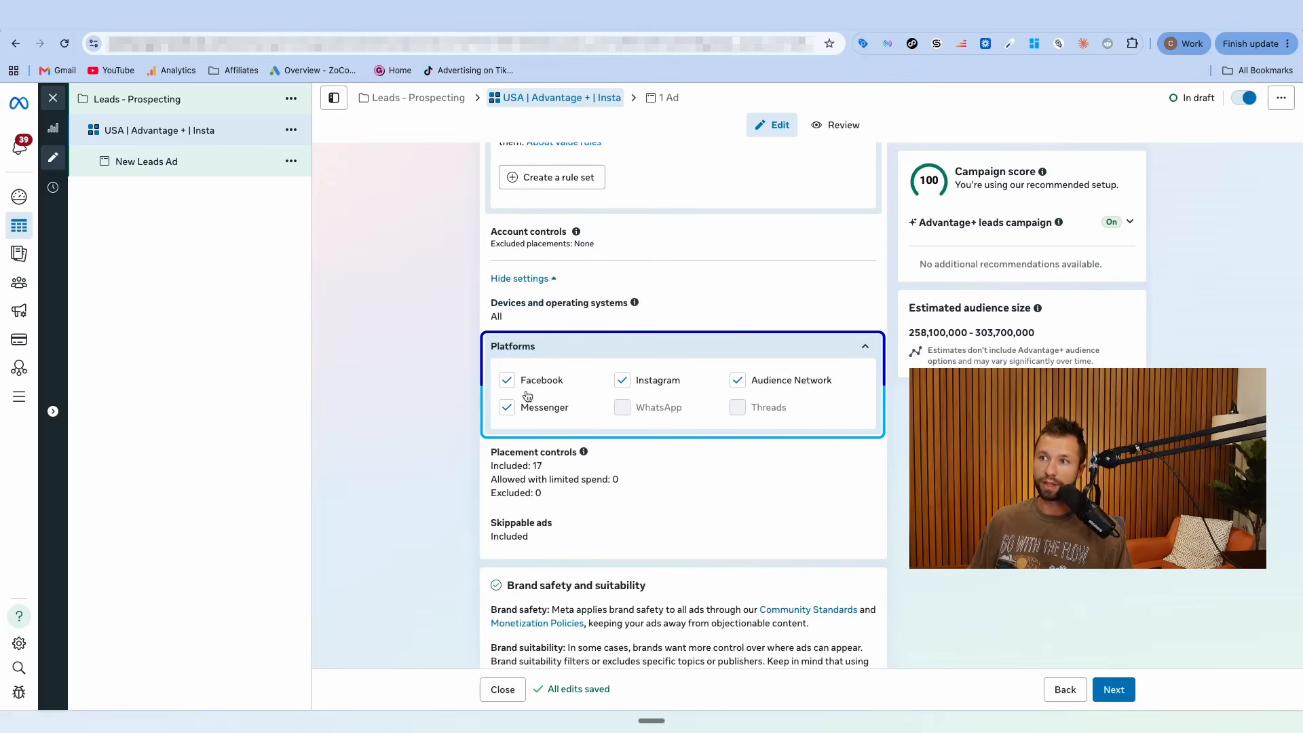
pyautogui.click(507, 409)
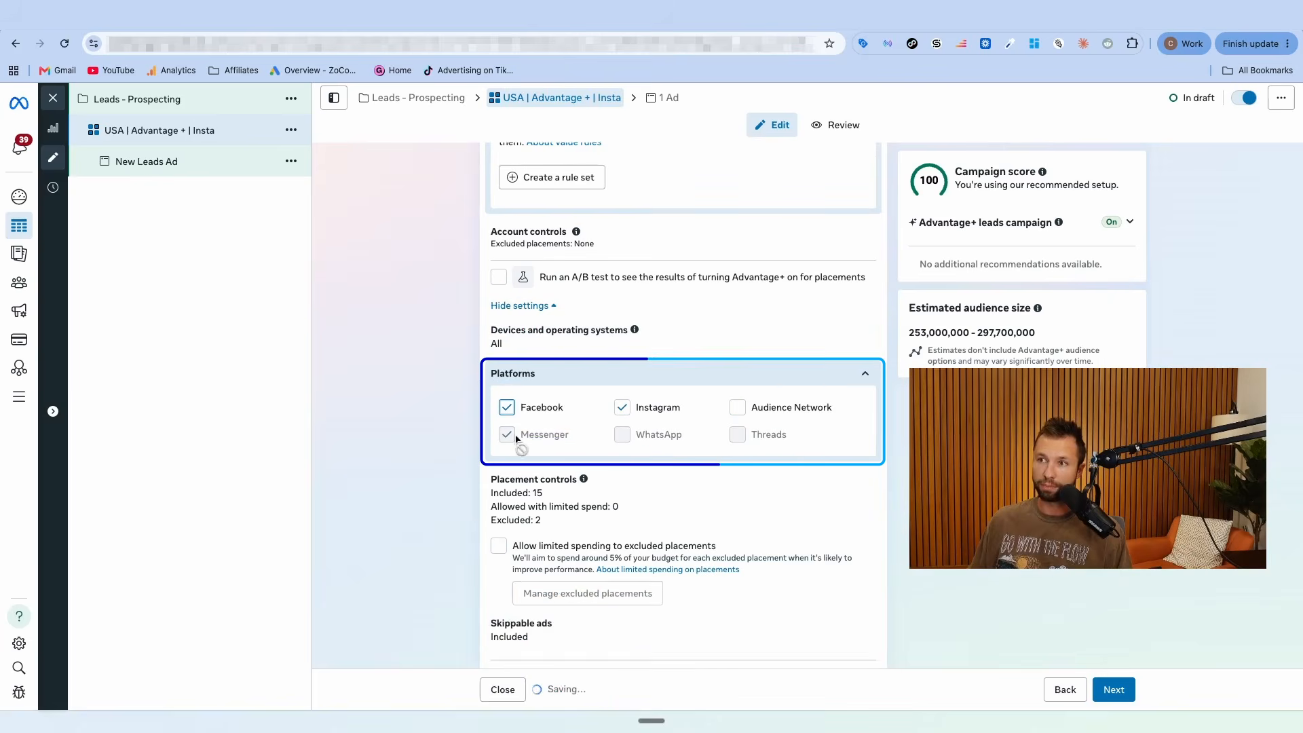
pyautogui.click(738, 410)
pyautogui.scroll(-4, 739, 414)
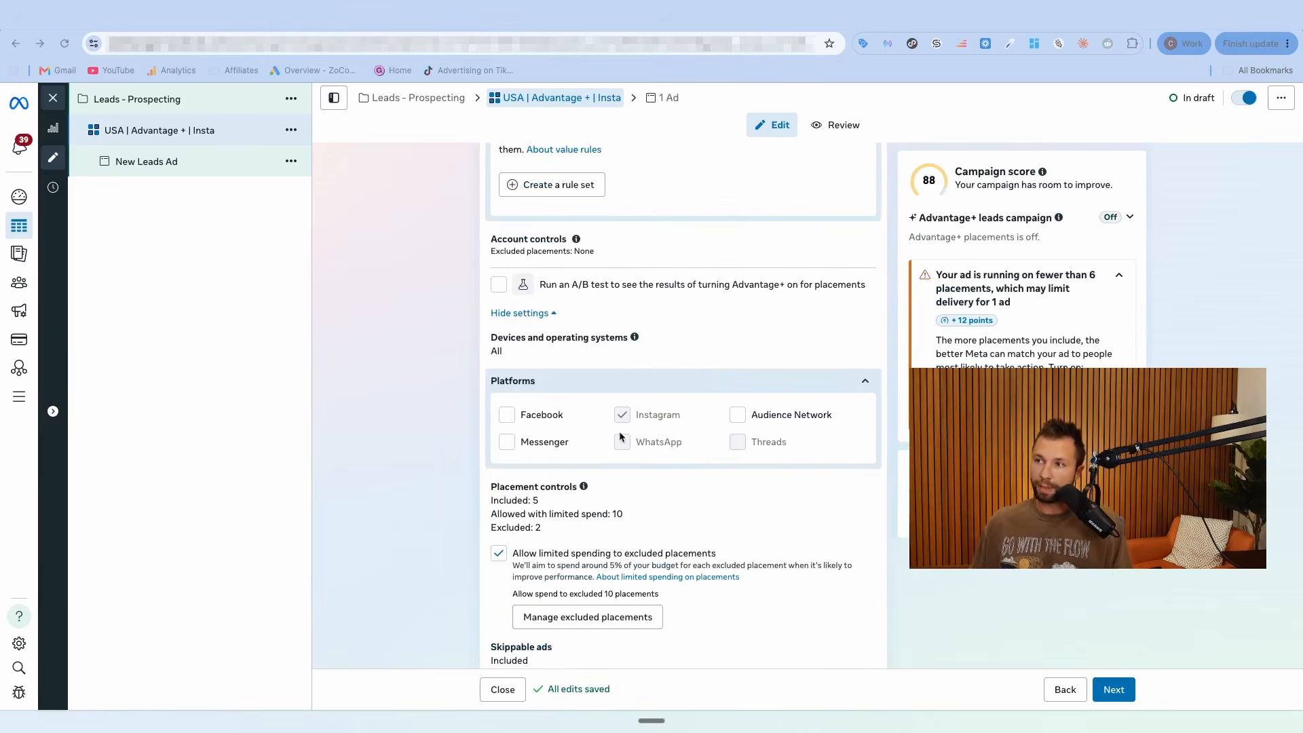
# Step: Open the placement controls and review the Instagram placements included under Feeds
pyautogui.scroll(-1, 739, 420)
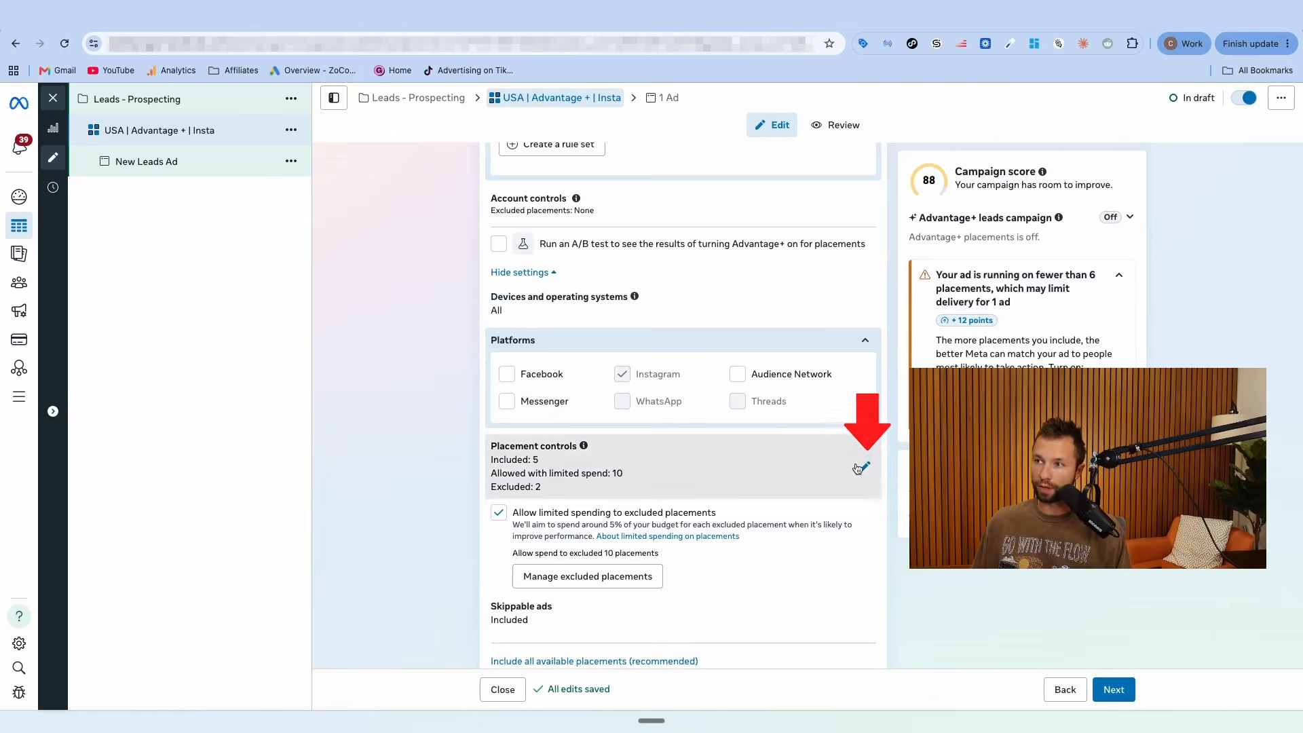
pyautogui.click(862, 465)
pyautogui.scroll(-1, 774, 461)
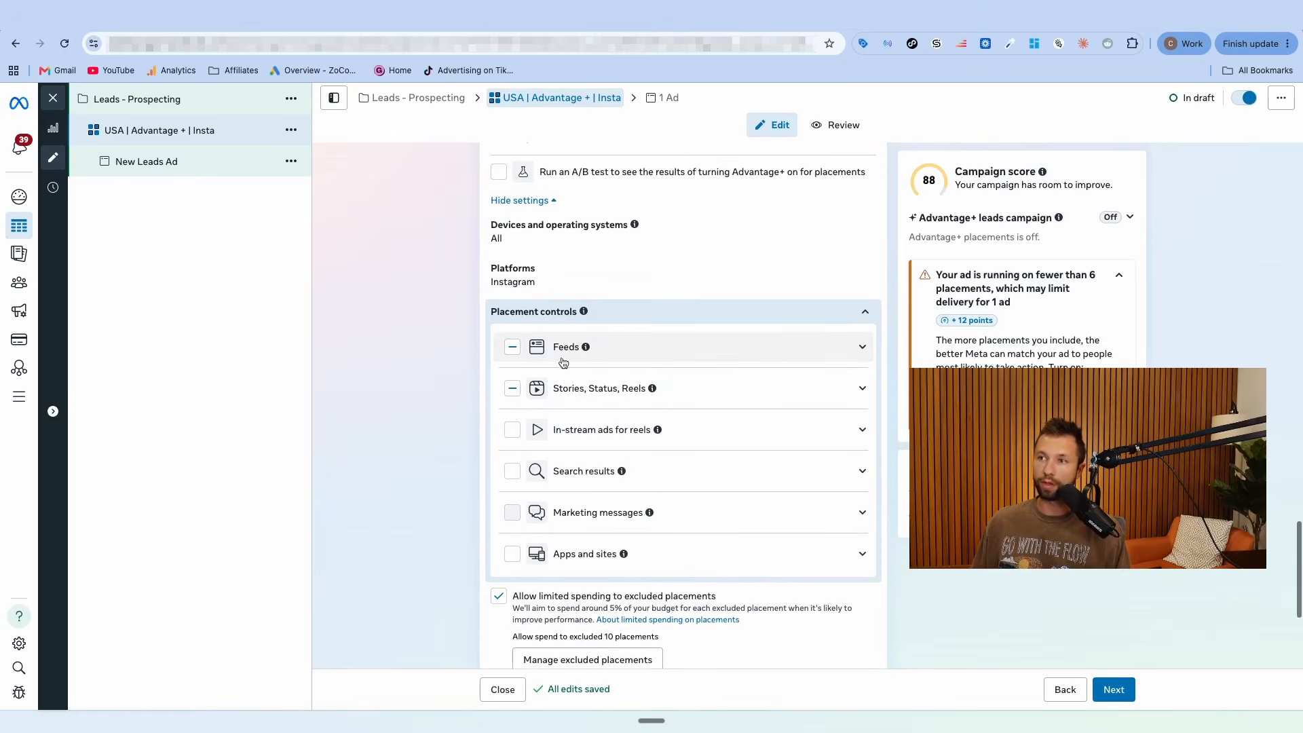
pyautogui.click(803, 364)
pyautogui.scroll(-1, 675, 414)
pyautogui.click(534, 428)
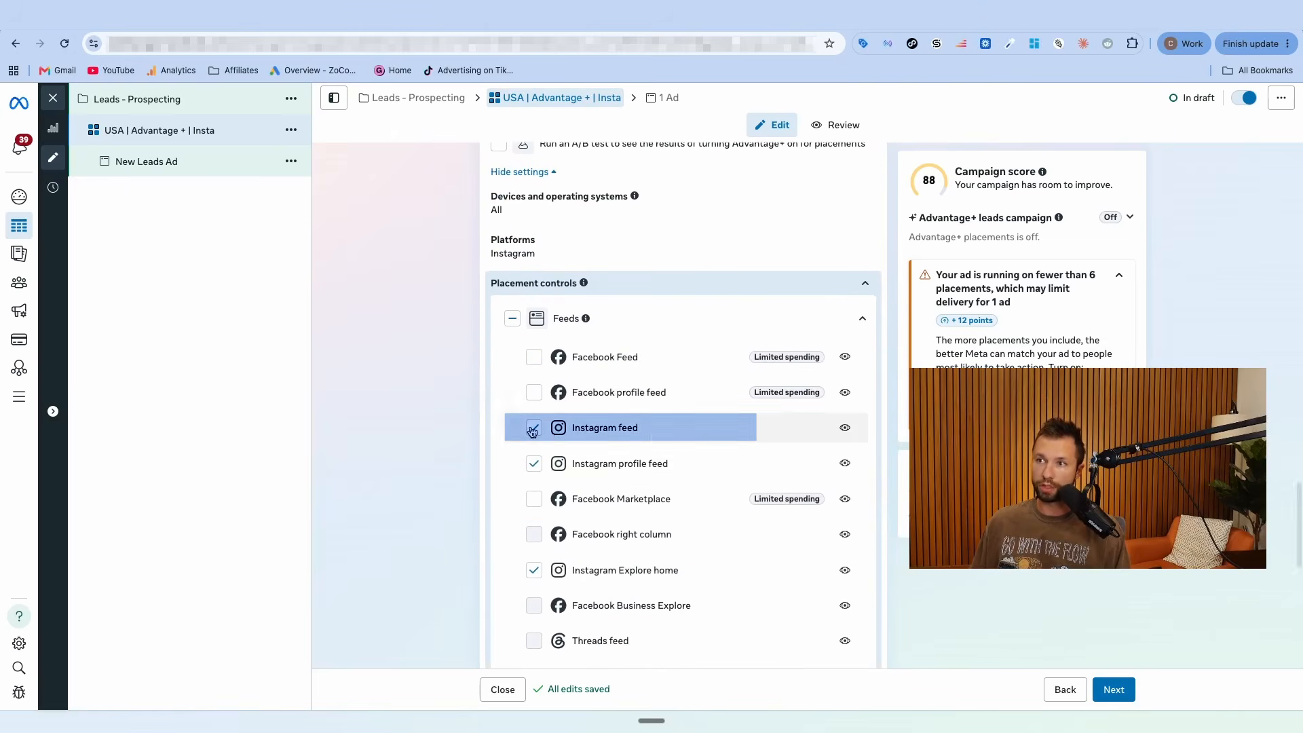
pyautogui.click(535, 463)
pyautogui.scroll(-2, 608, 488)
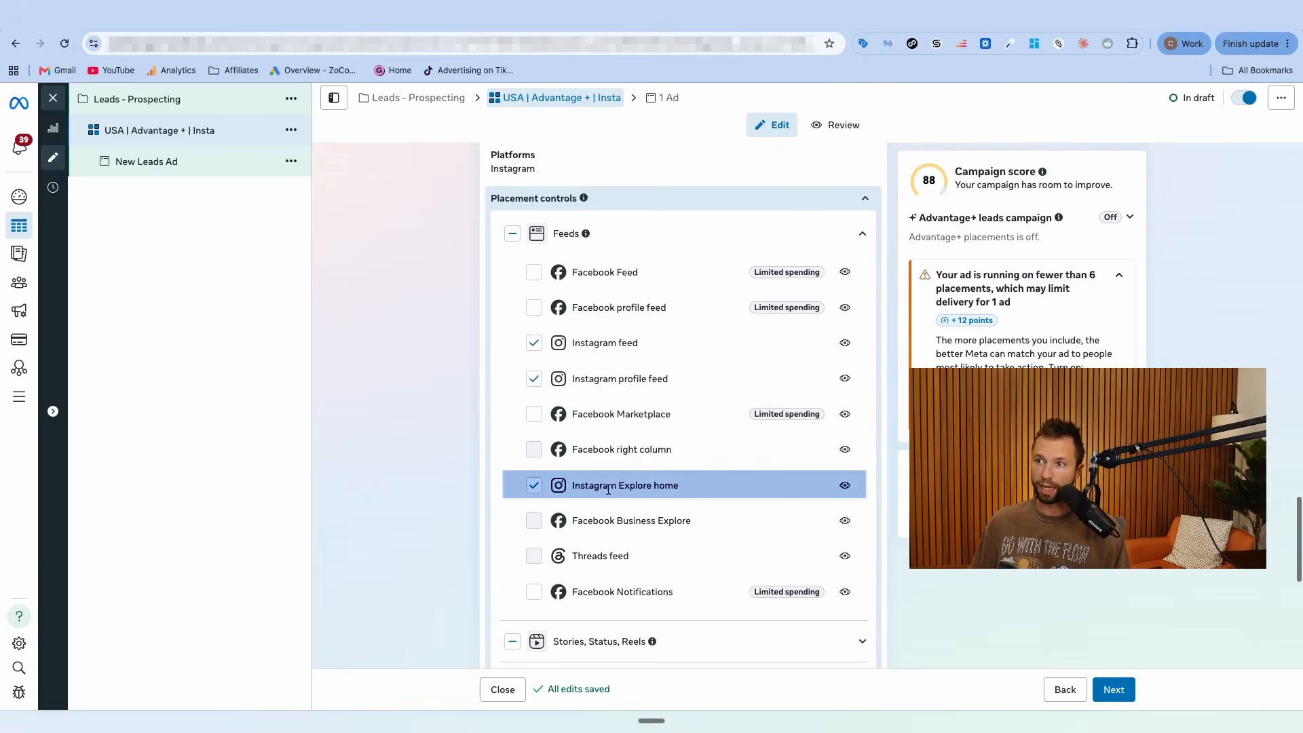
# Step: Review the Instagram placements included under Stories, Status, Reels
pyautogui.scroll(-5, 648, 486)
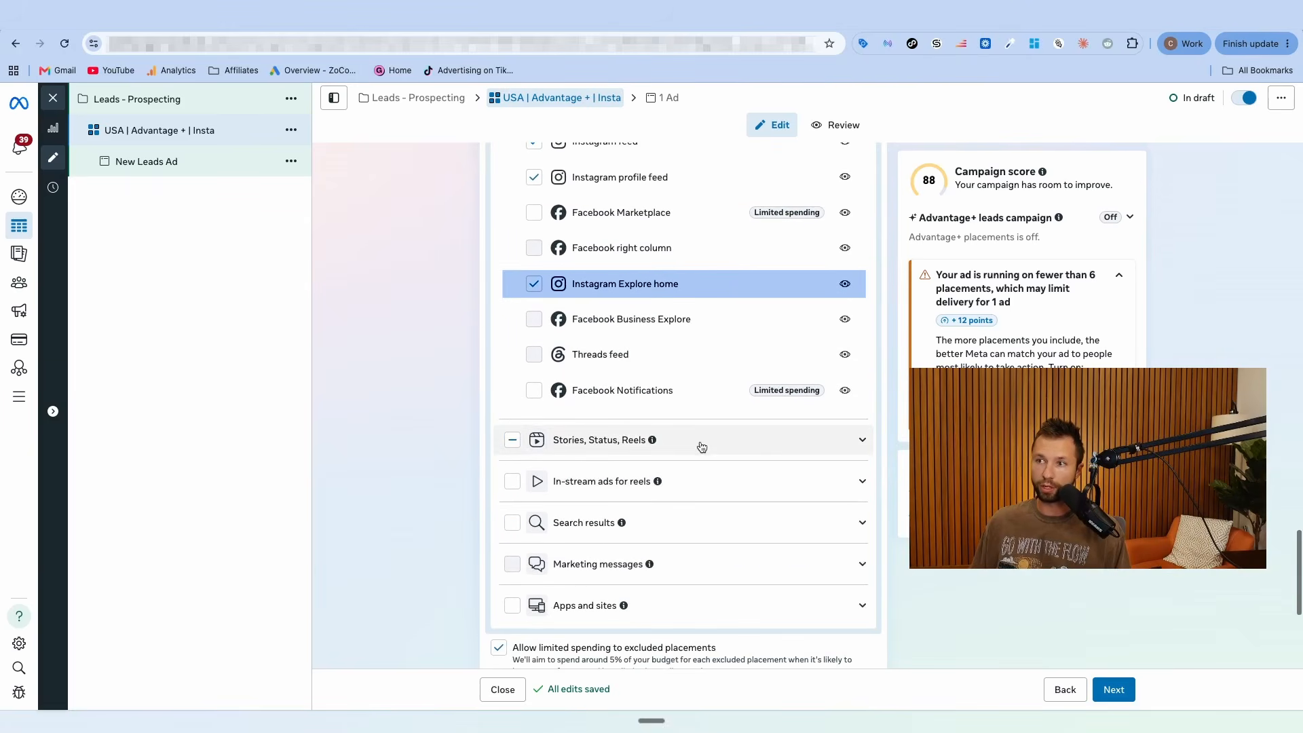
pyautogui.click(767, 450)
pyautogui.scroll(-3, 736, 453)
pyautogui.scroll(5, 747, 318)
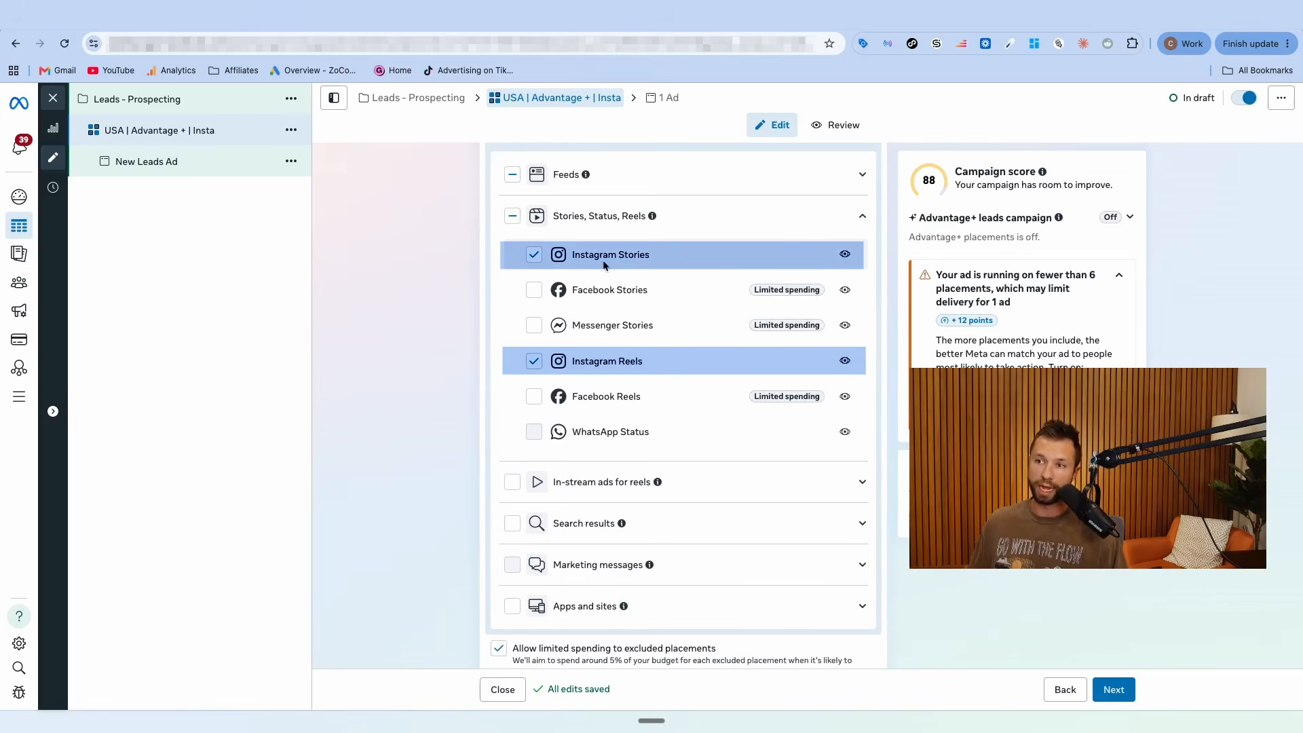
pyautogui.scroll(-3, 630, 369)
pyautogui.scroll(2, 629, 370)
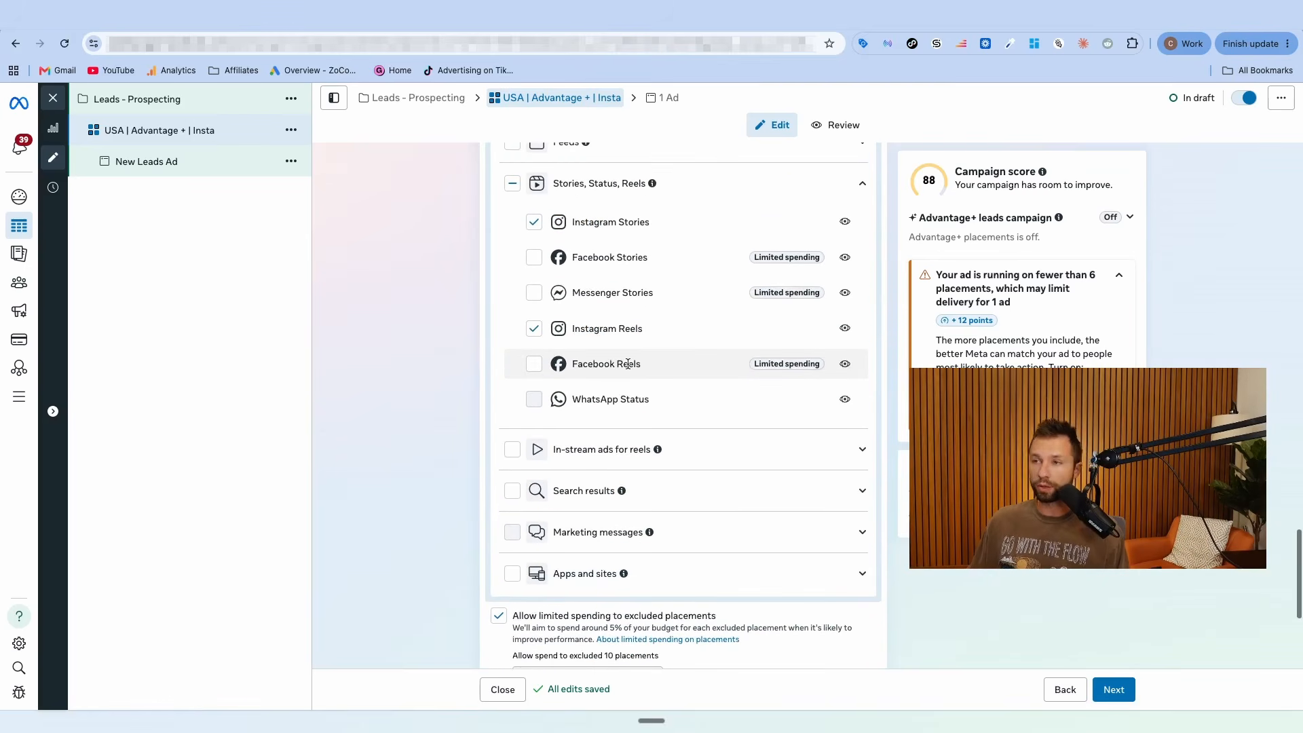
# Step: Continue to the ad level and look over the ad name and identity sections
pyautogui.scroll(-5, 619, 366)
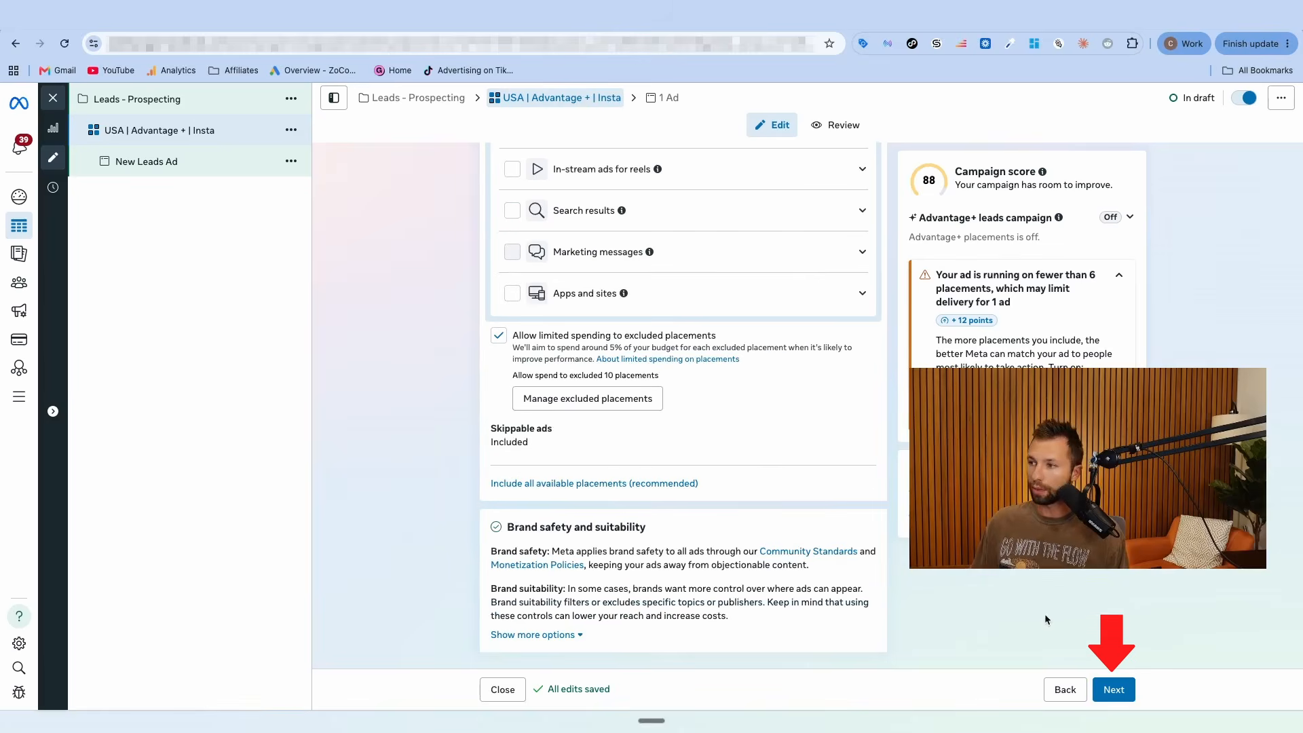
pyautogui.click(1114, 690)
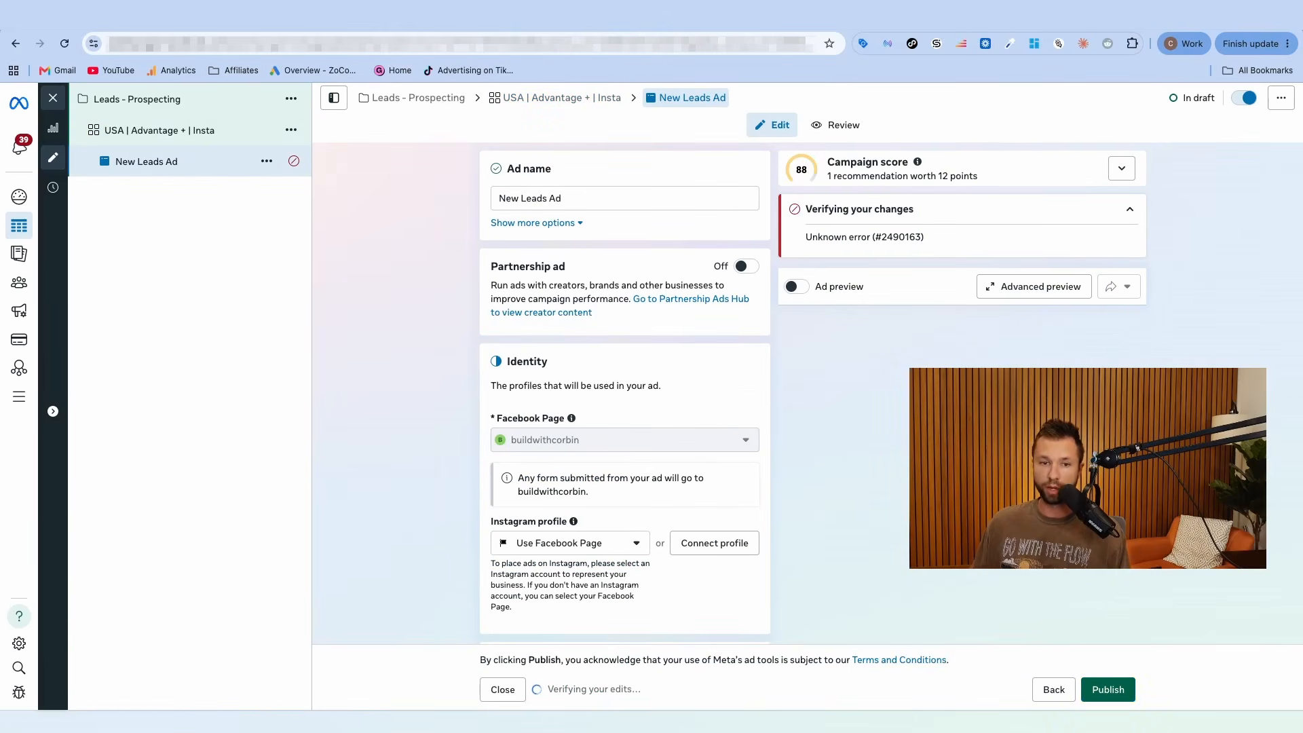
pyautogui.tripleClick(485, 198)
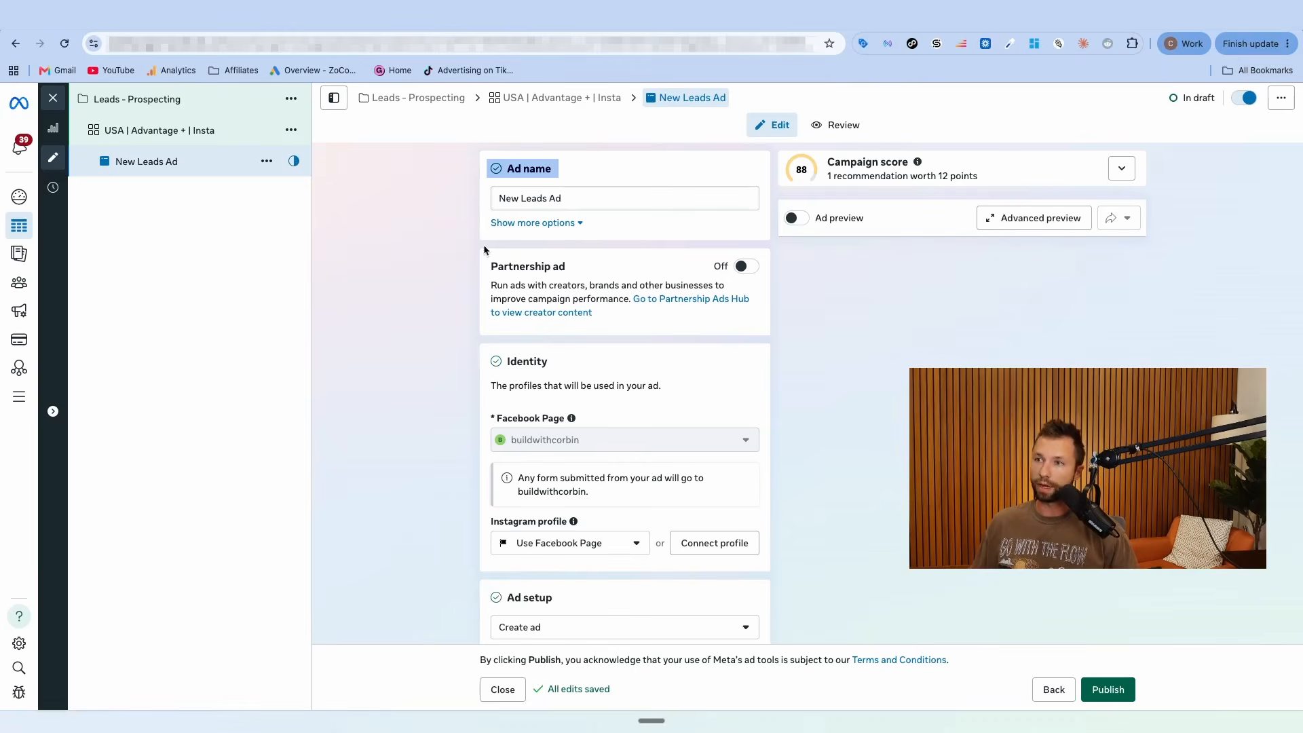
pyautogui.scroll(-1, 482, 254)
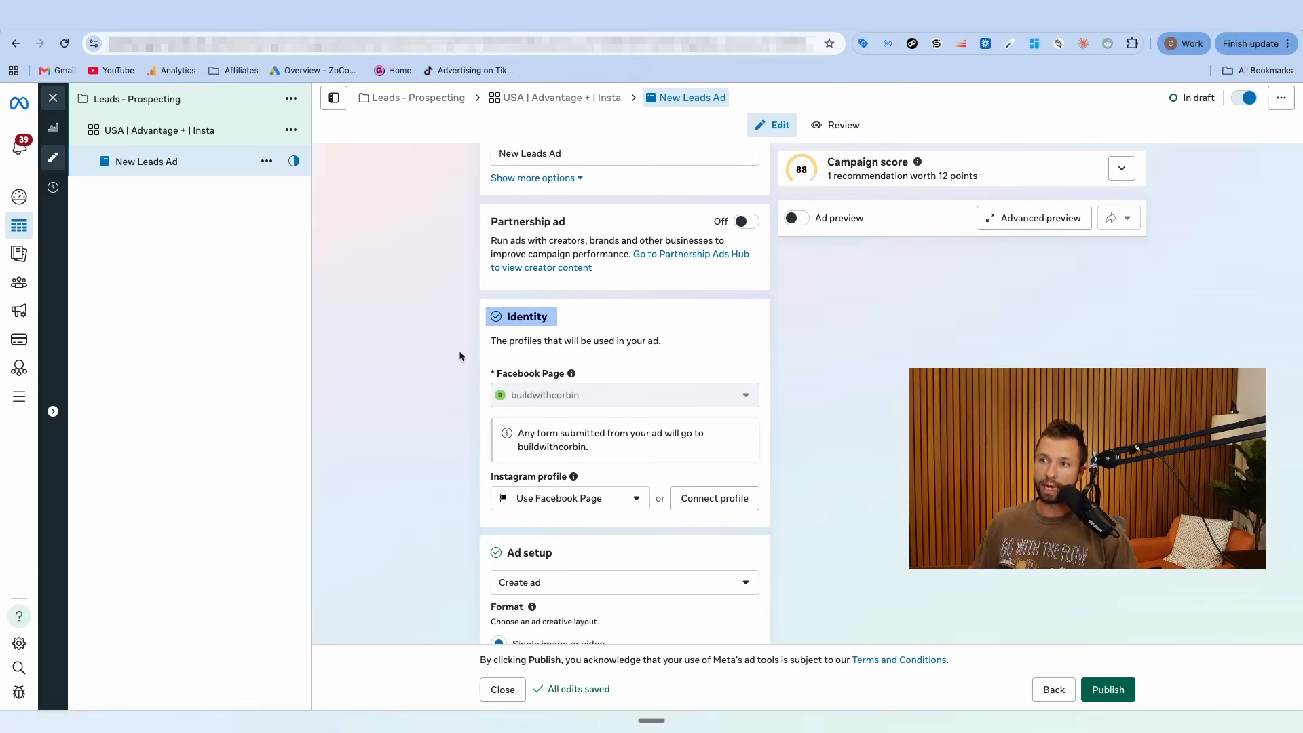
# Step: Try zocomarketing as the ad's Instagram profile, and switch the selection back to Use Facebook Page
pyautogui.moveTo(557, 397)
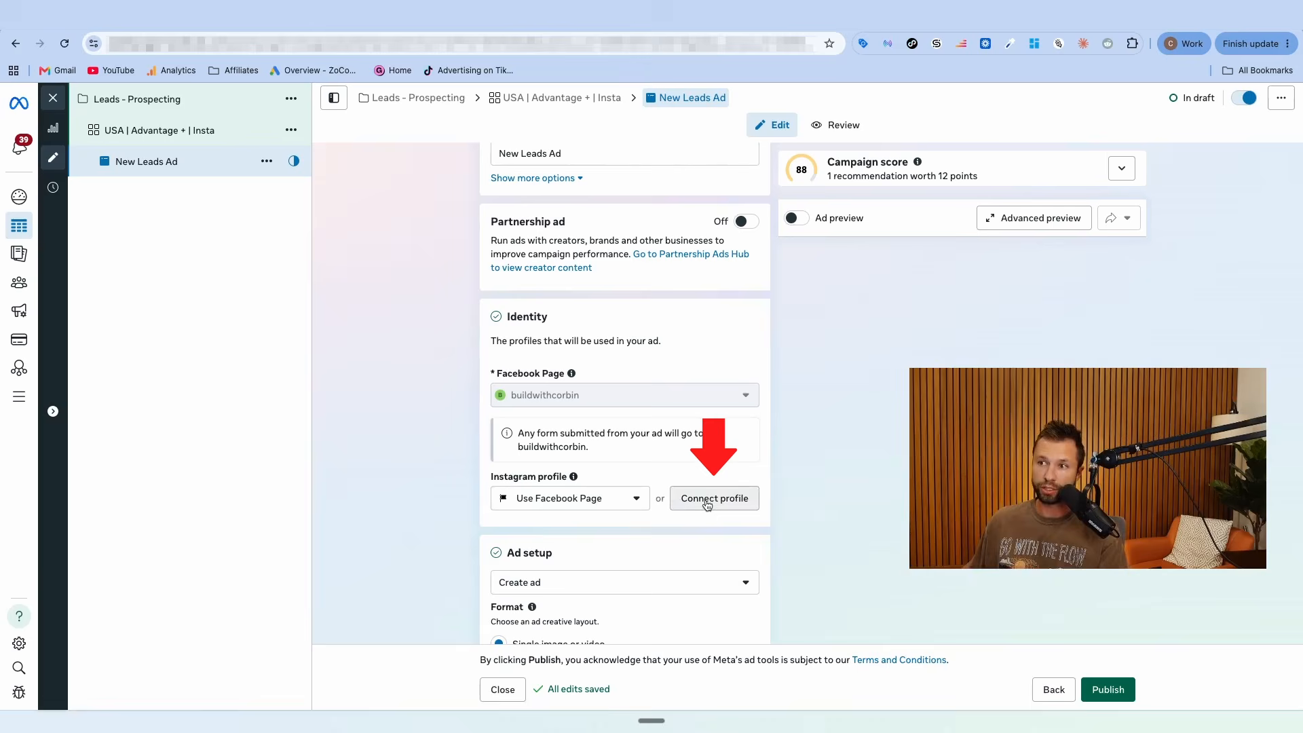
pyautogui.click(620, 499)
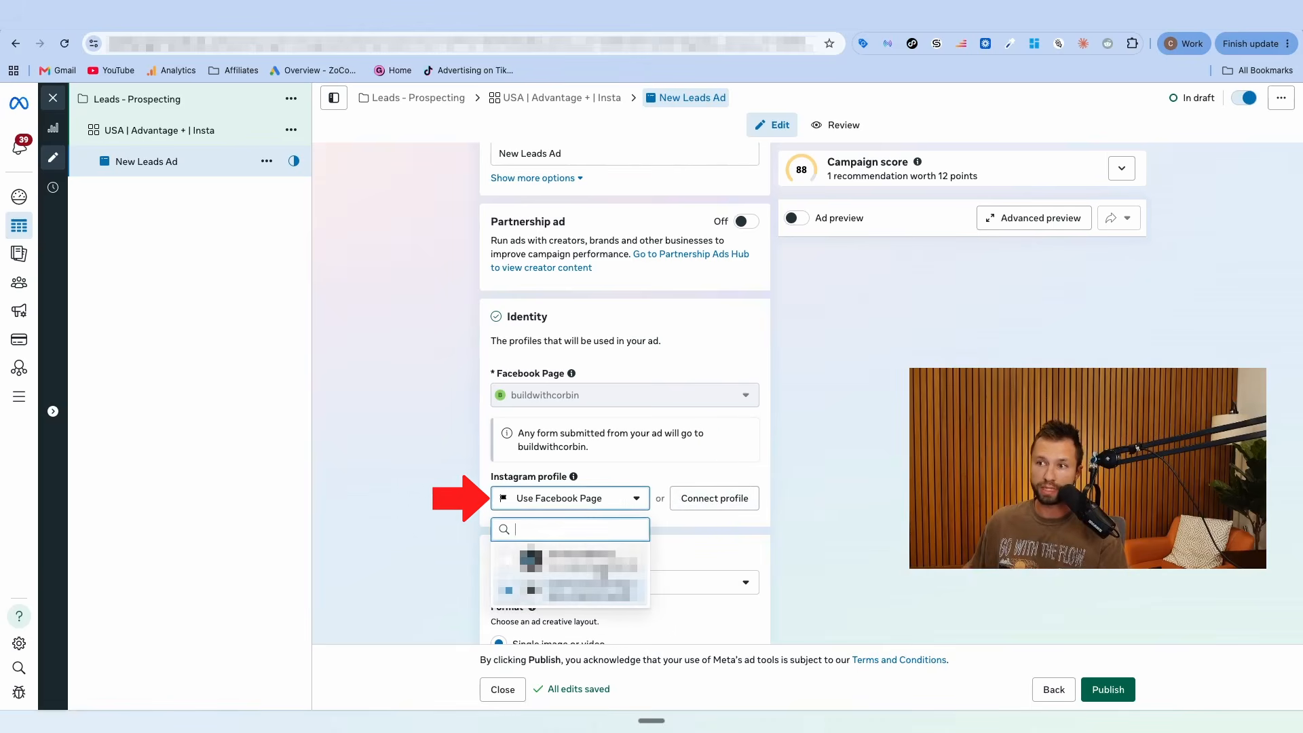
pyautogui.click(563, 561)
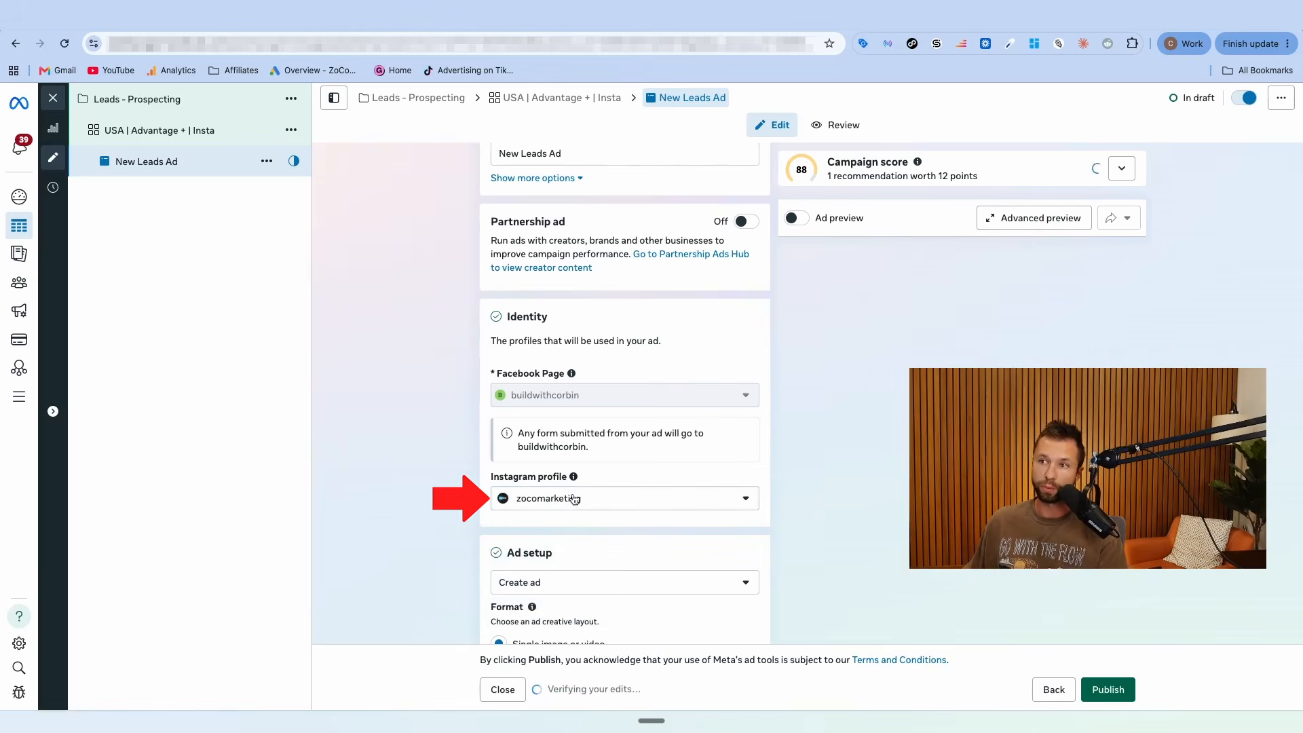
pyautogui.click(638, 506)
pyautogui.click(558, 591)
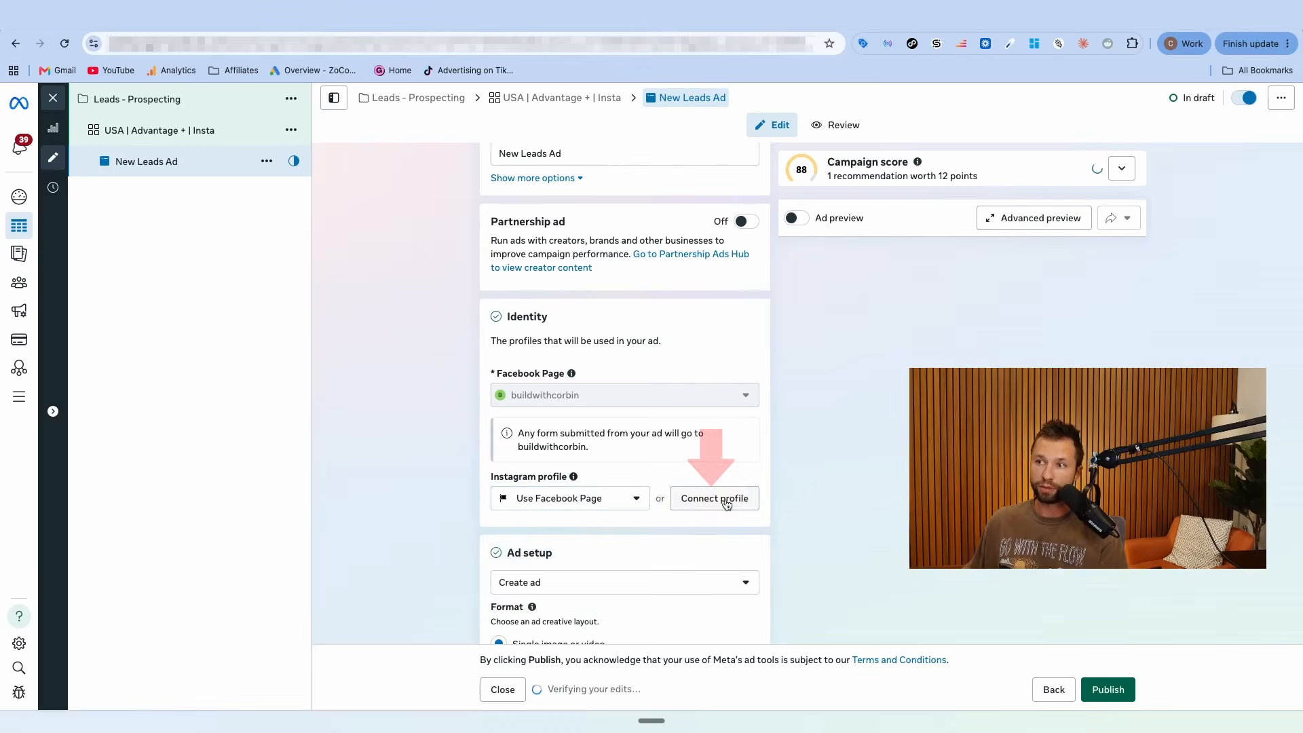
# Step: Look over the Connect to Instagram prompt for the buildwithcorbin page and dismiss it without connecting
pyautogui.click(712, 500)
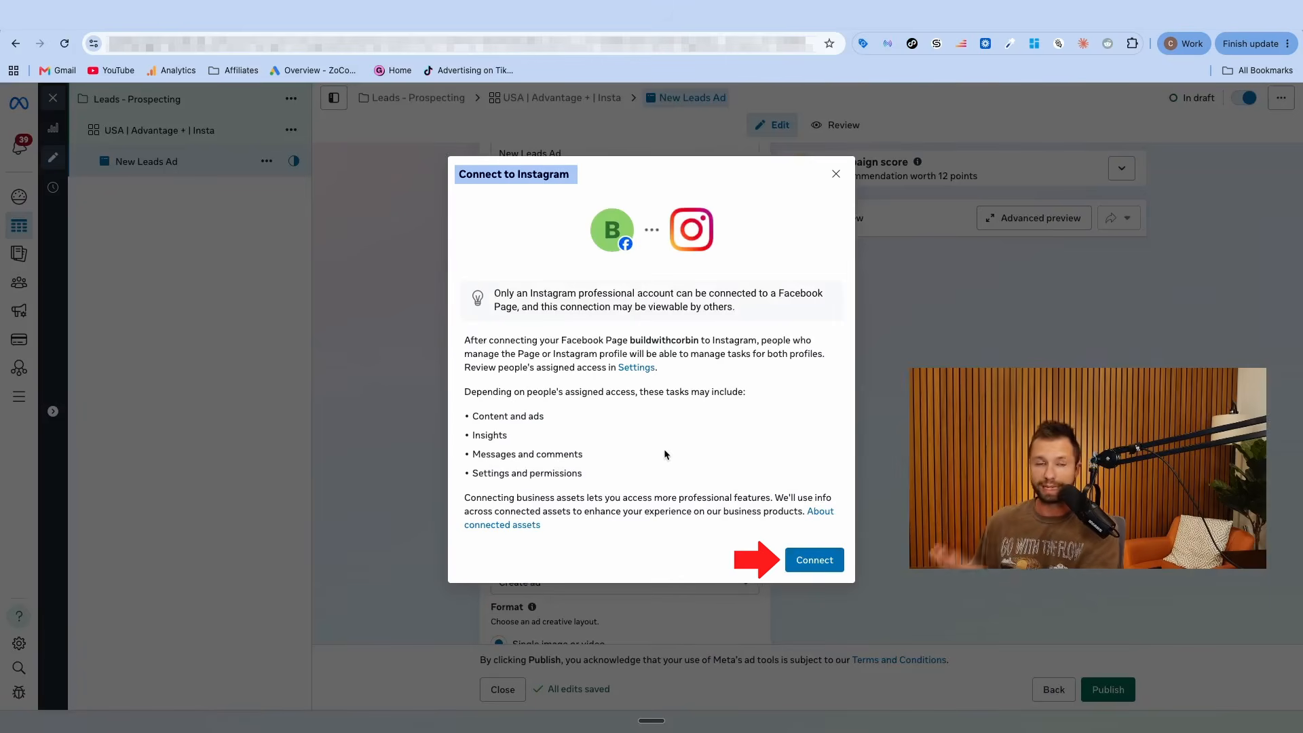
pyautogui.click(843, 179)
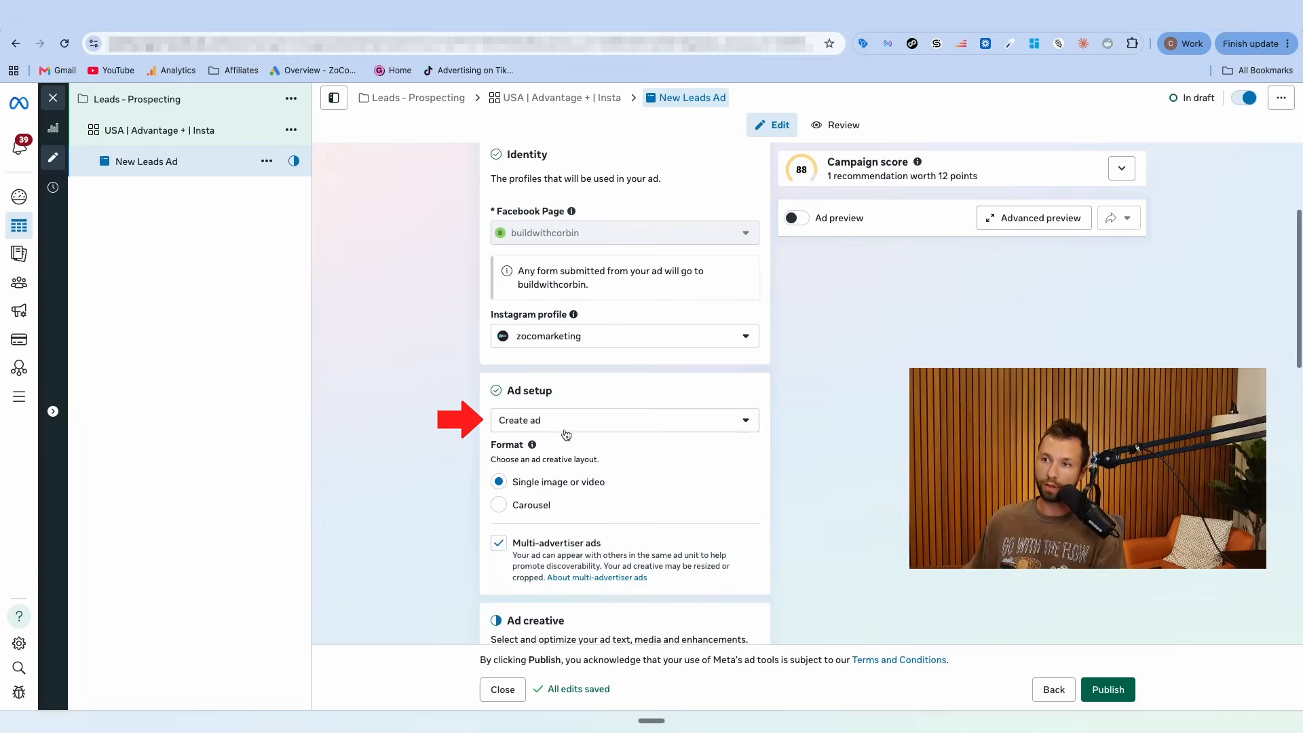
# Step: Change the ad setup from creating a new ad to Use existing posts
pyautogui.click(561, 422)
pyautogui.click(537, 477)
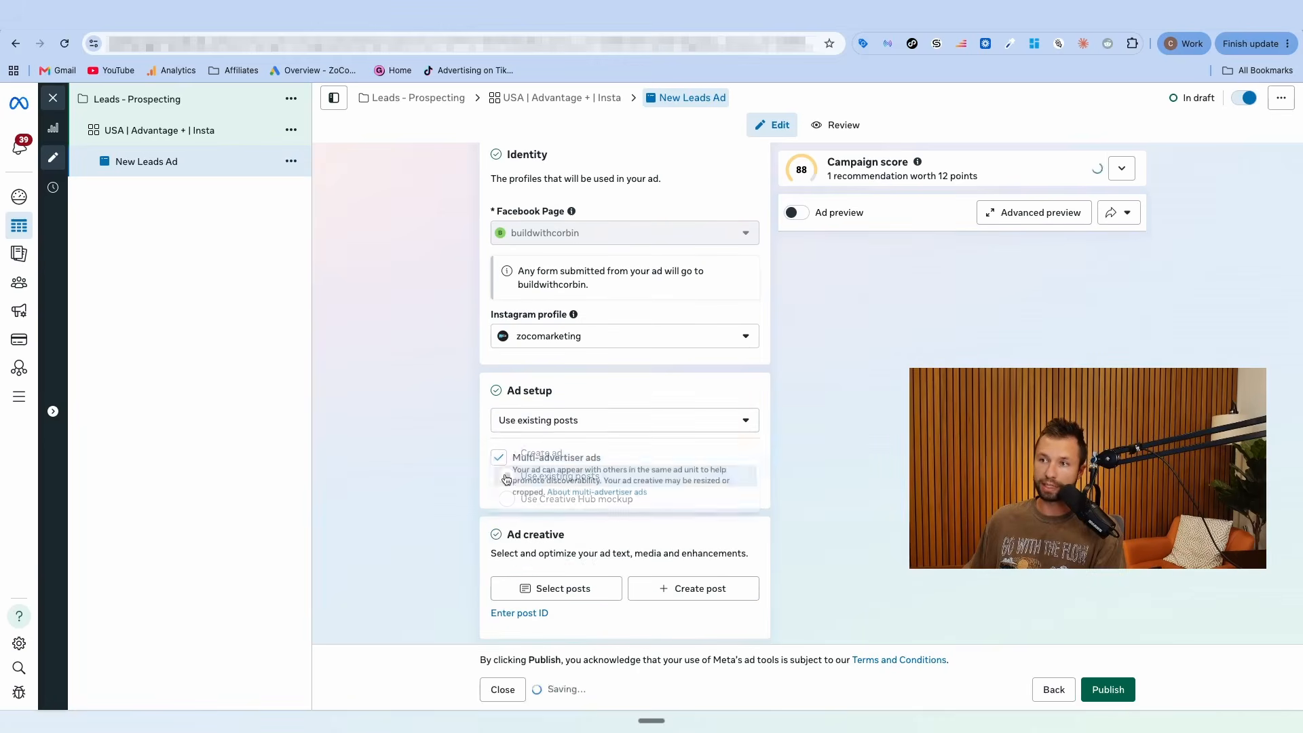
pyautogui.scroll(-2, 557, 475)
# Step: Select the existing Instagram reel from Dec 12, 2022, second in the post list, as the ad creative
pyautogui.click(576, 479)
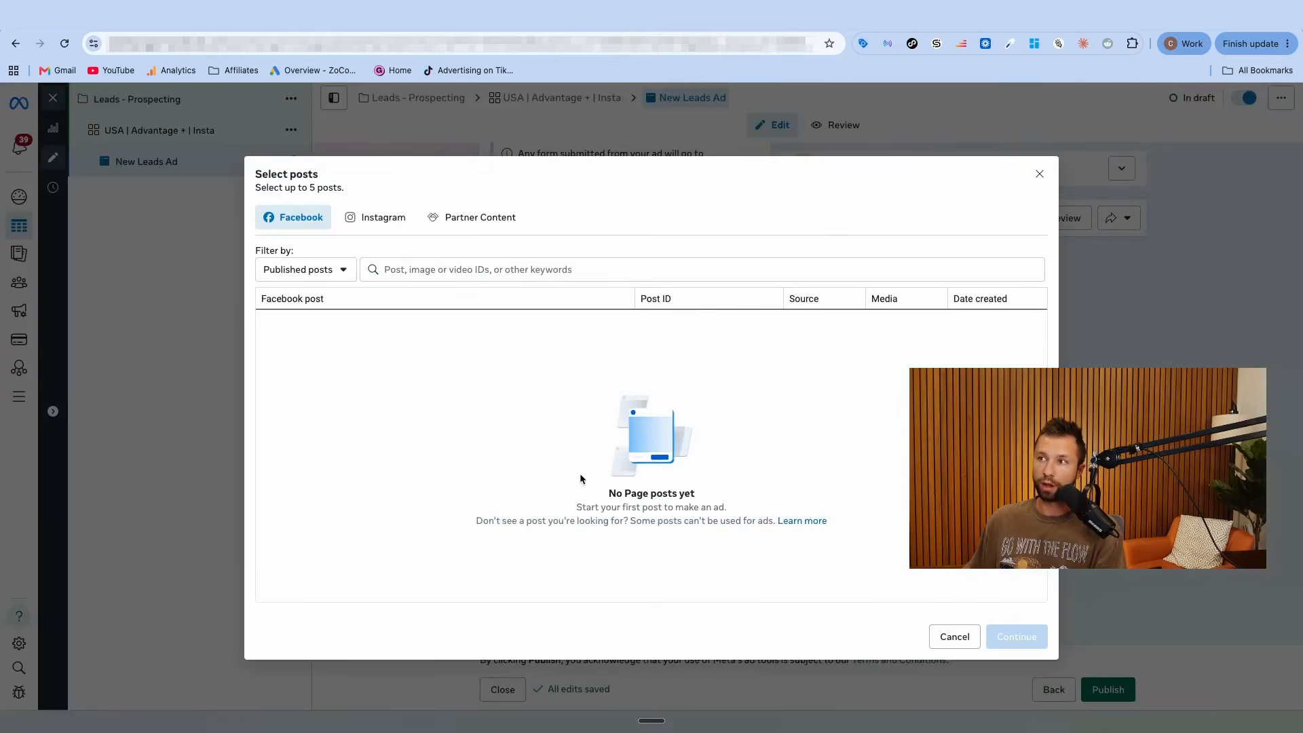
pyautogui.click(382, 217)
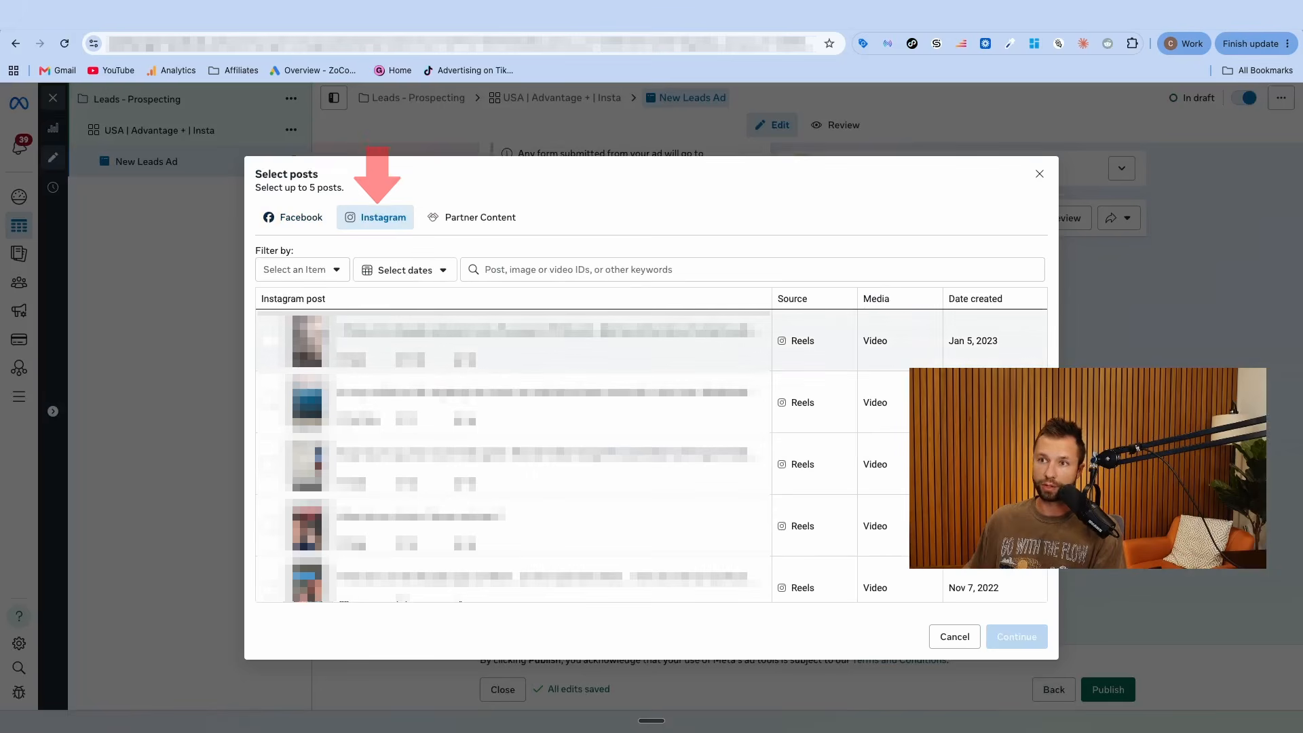
pyautogui.click(399, 426)
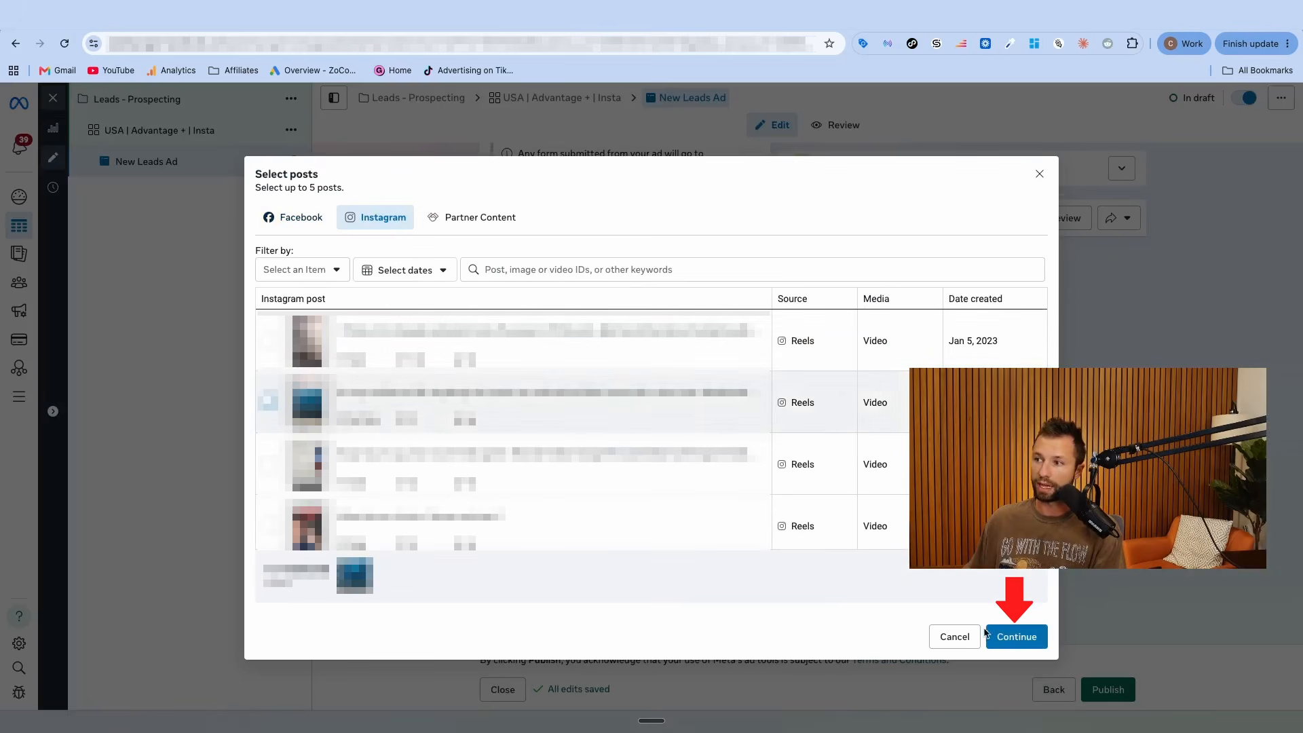
pyautogui.click(989, 635)
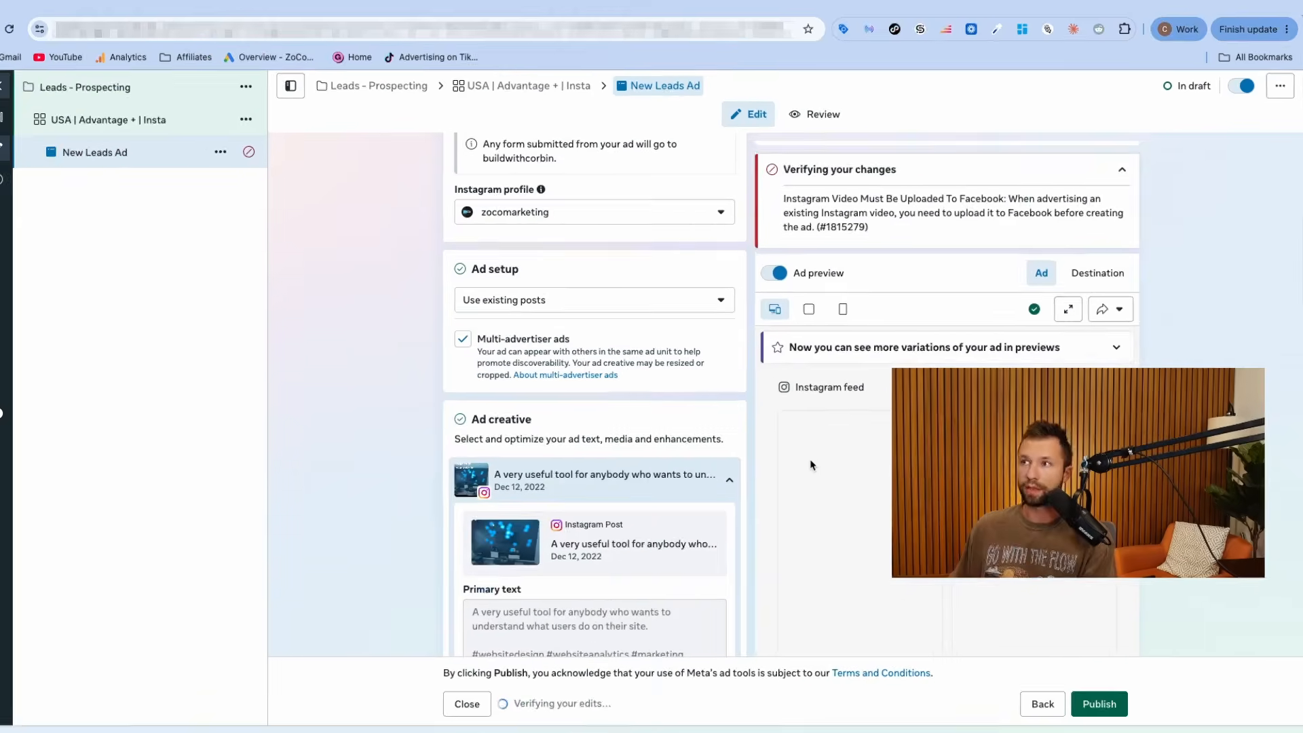
# Step: Review the Advantage+ creative enhancements and the essential enhancements, Relevant comments and Enhance CTA, leaving the settings as they are
pyautogui.scroll(-1, 810, 465)
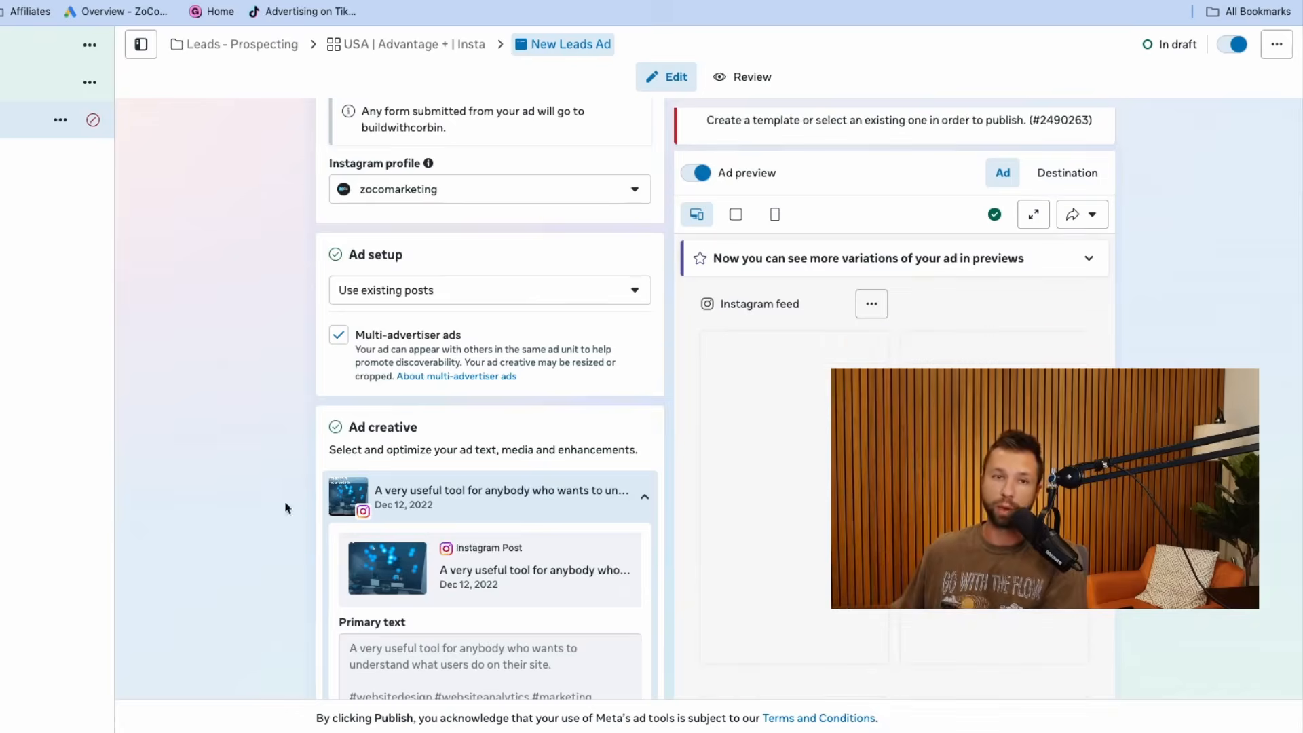
pyautogui.scroll(-7, 489, 499)
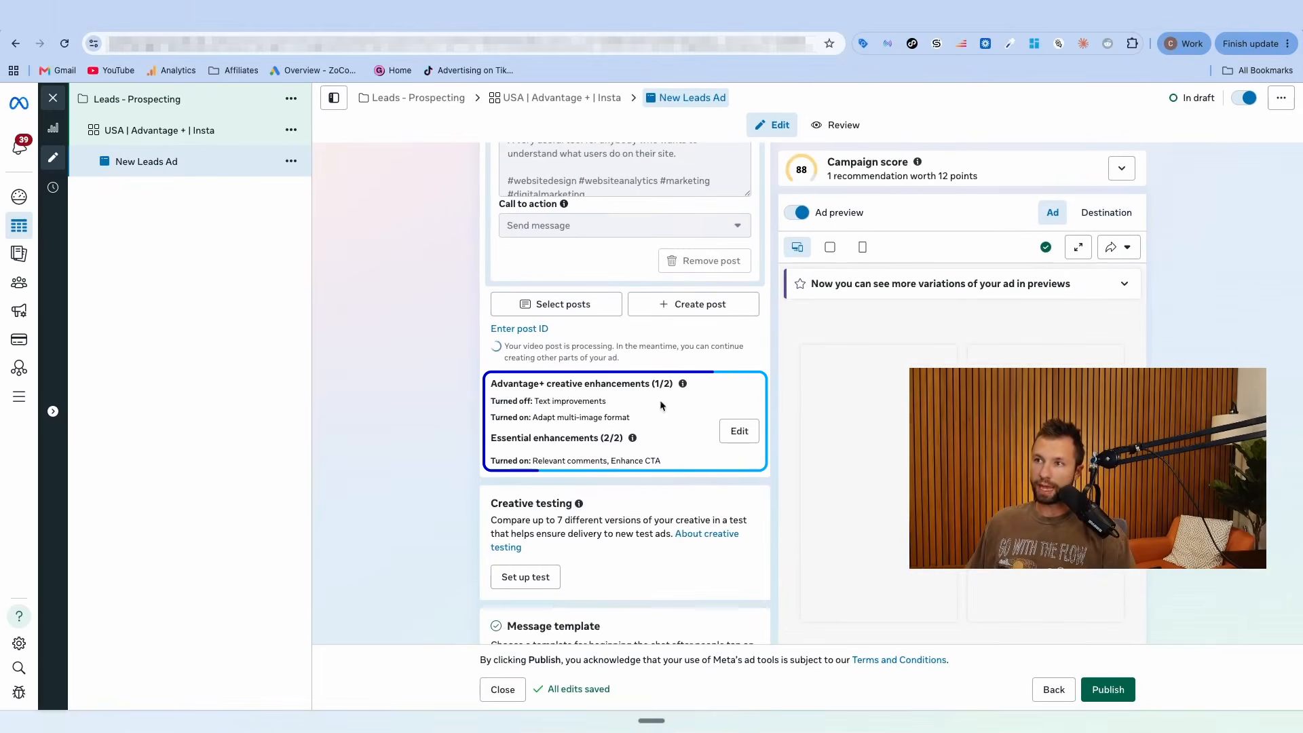
pyautogui.click(739, 431)
pyautogui.moveTo(54, 277); pyautogui.dragTo(245, 279)
pyautogui.scroll(-8, 300, 448)
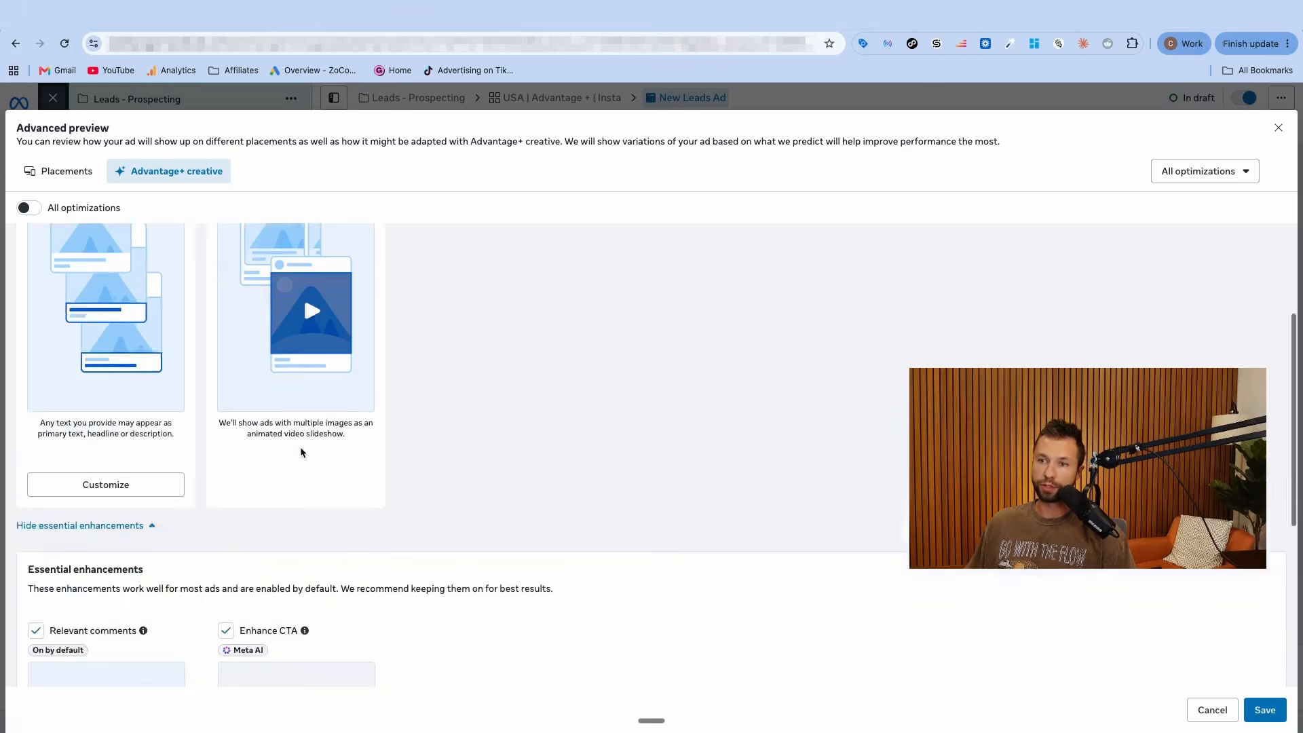
pyautogui.moveTo(49, 271); pyautogui.dragTo(129, 287)
pyautogui.moveTo(239, 278); pyautogui.dragTo(232, 368)
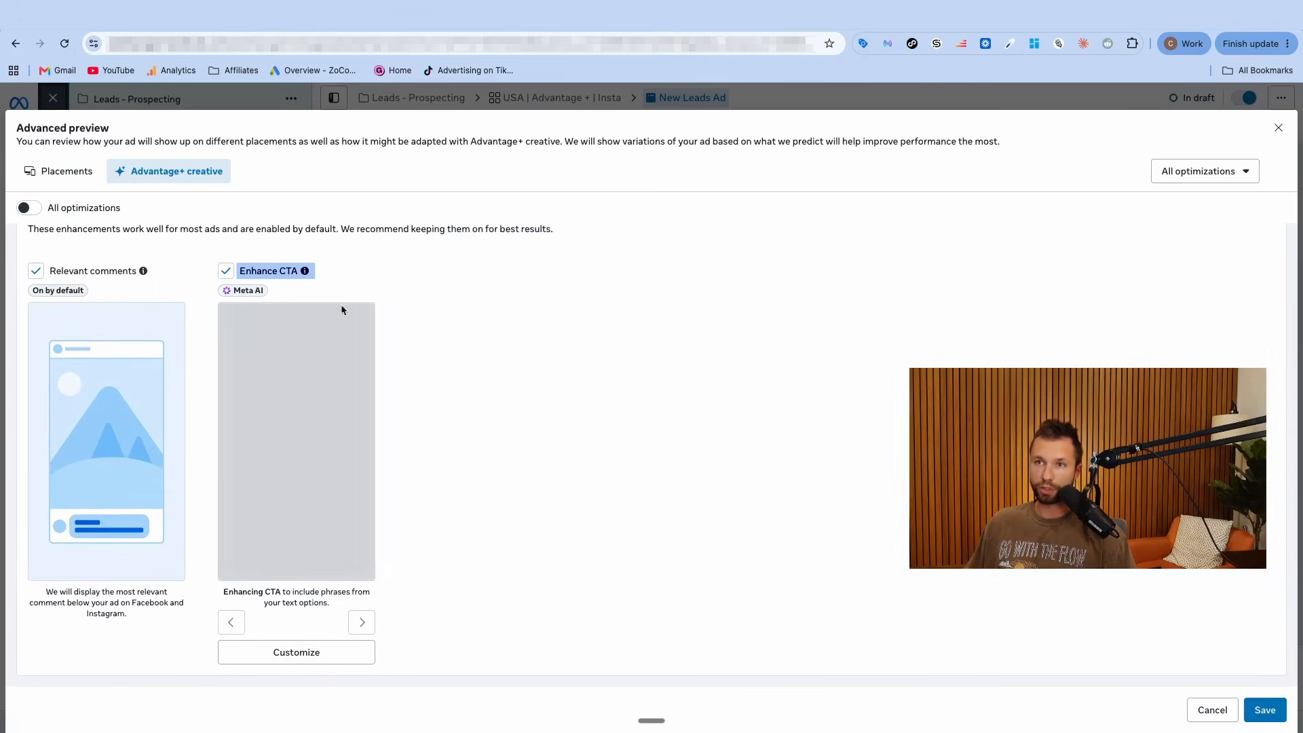
pyautogui.scroll(10, 305, 380)
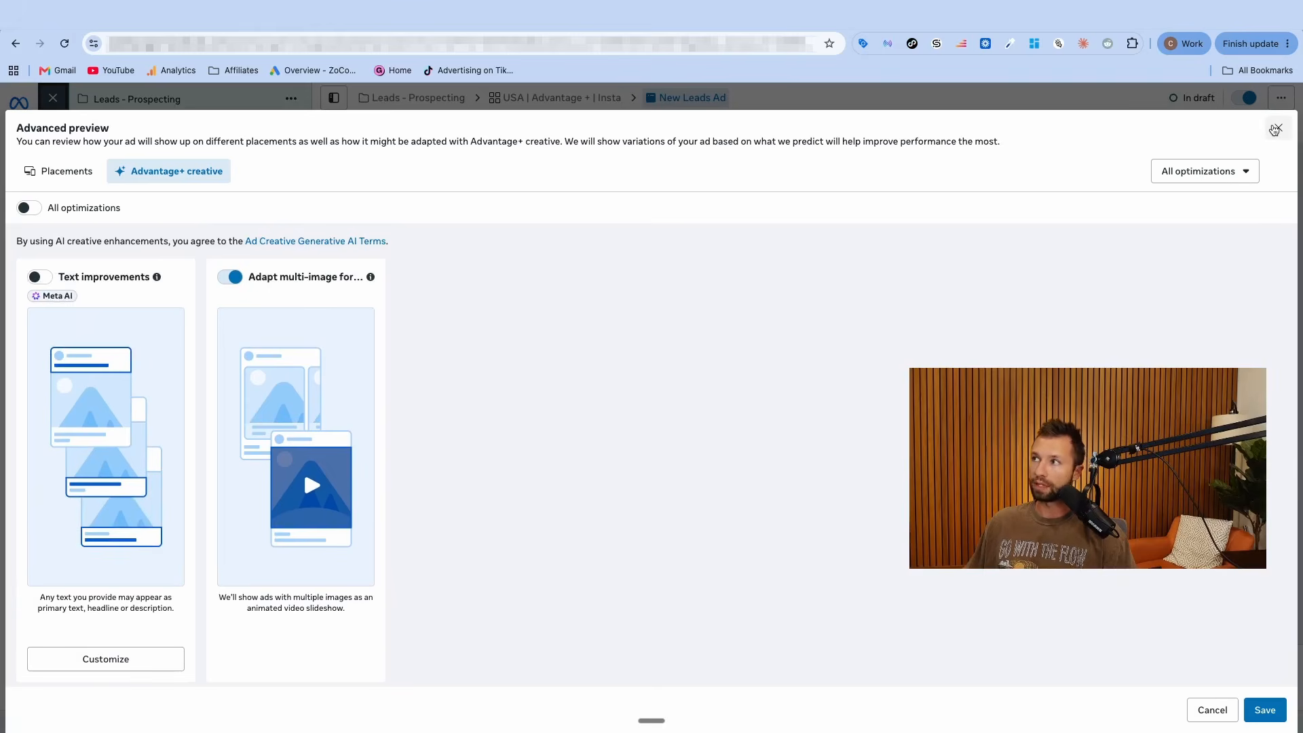
pyautogui.click(1278, 127)
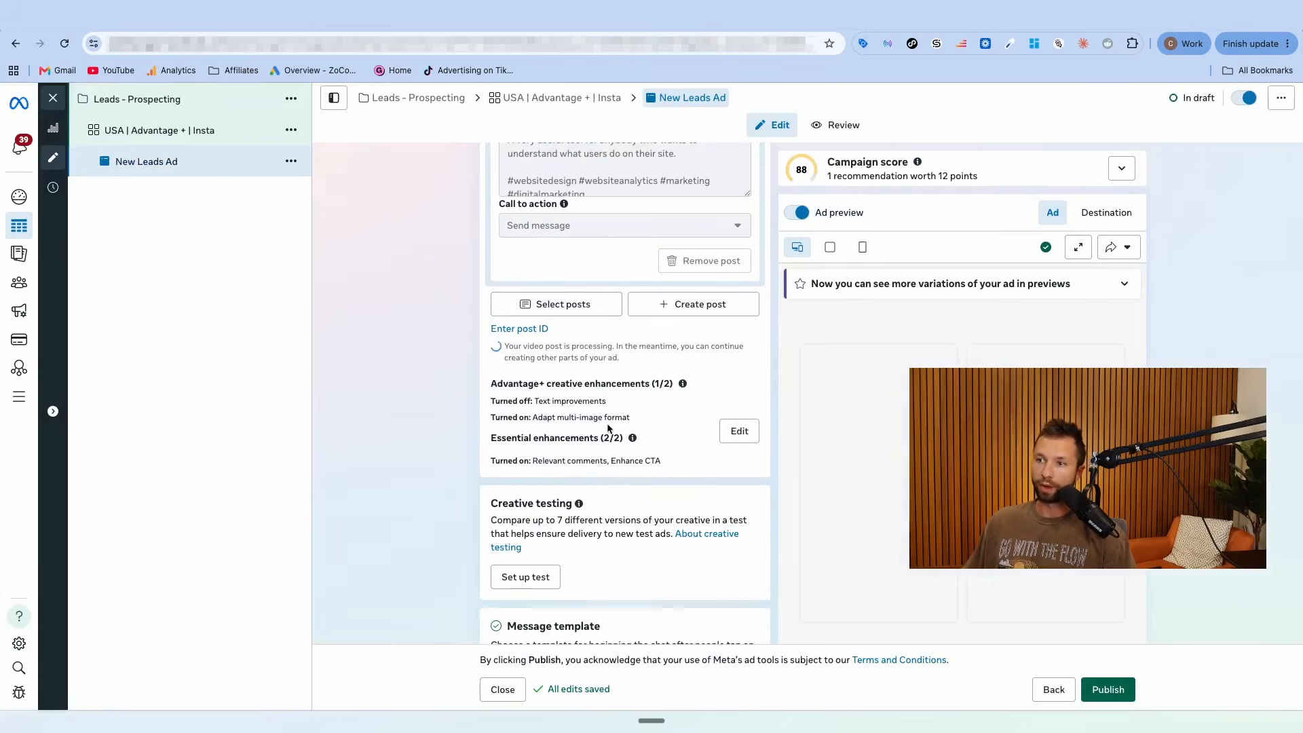
# Step: Review the message template options, Start conversations, Automated chat and Advanced setup, and the ad's tracking section
pyautogui.scroll(-6, 608, 426)
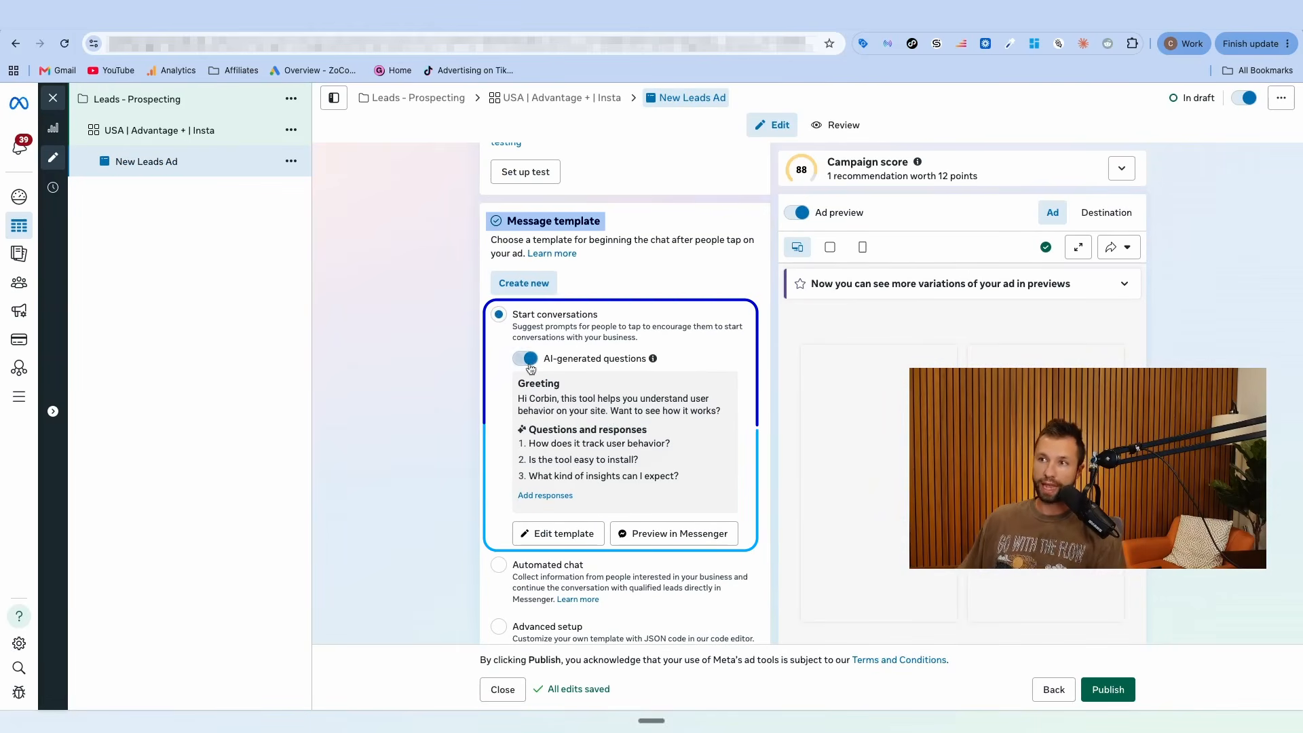
pyautogui.scroll(-2, 591, 359)
pyautogui.scroll(1, 584, 370)
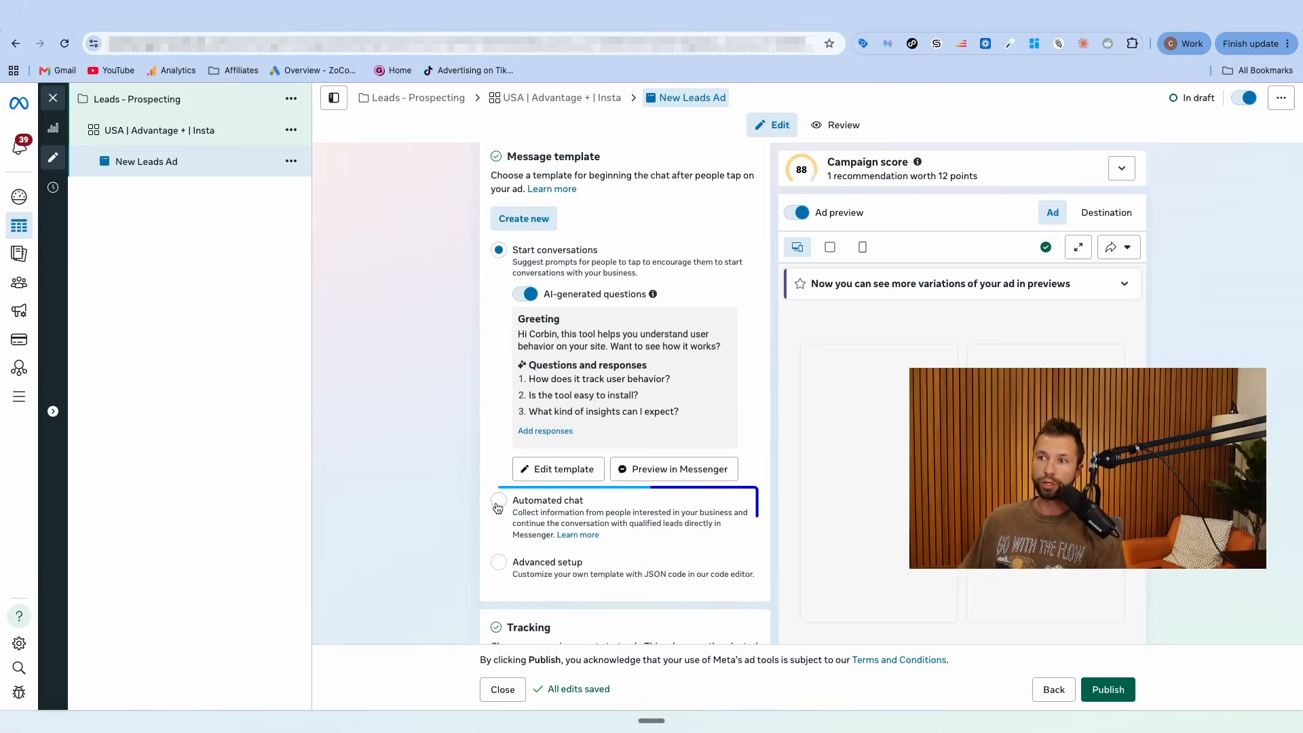
pyautogui.scroll(-1, 504, 511)
pyautogui.scroll(1, 470, 286)
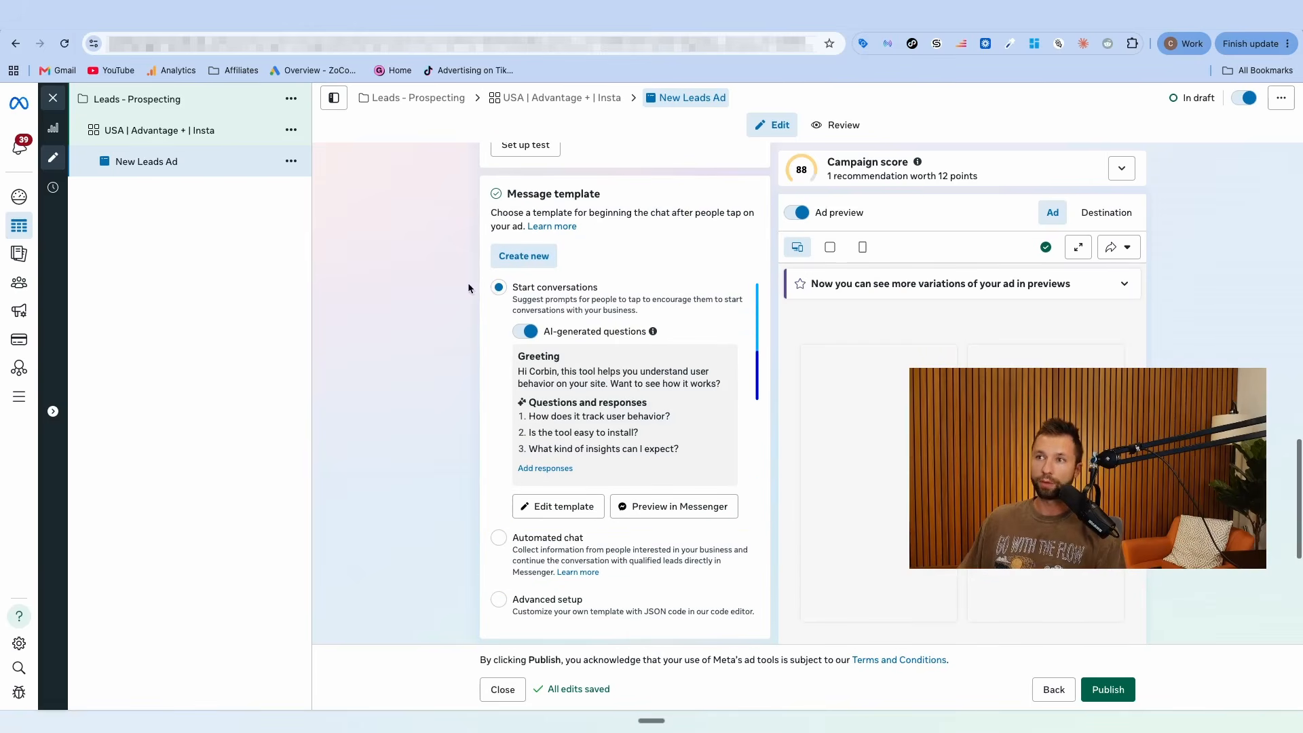
pyautogui.scroll(-5, 592, 332)
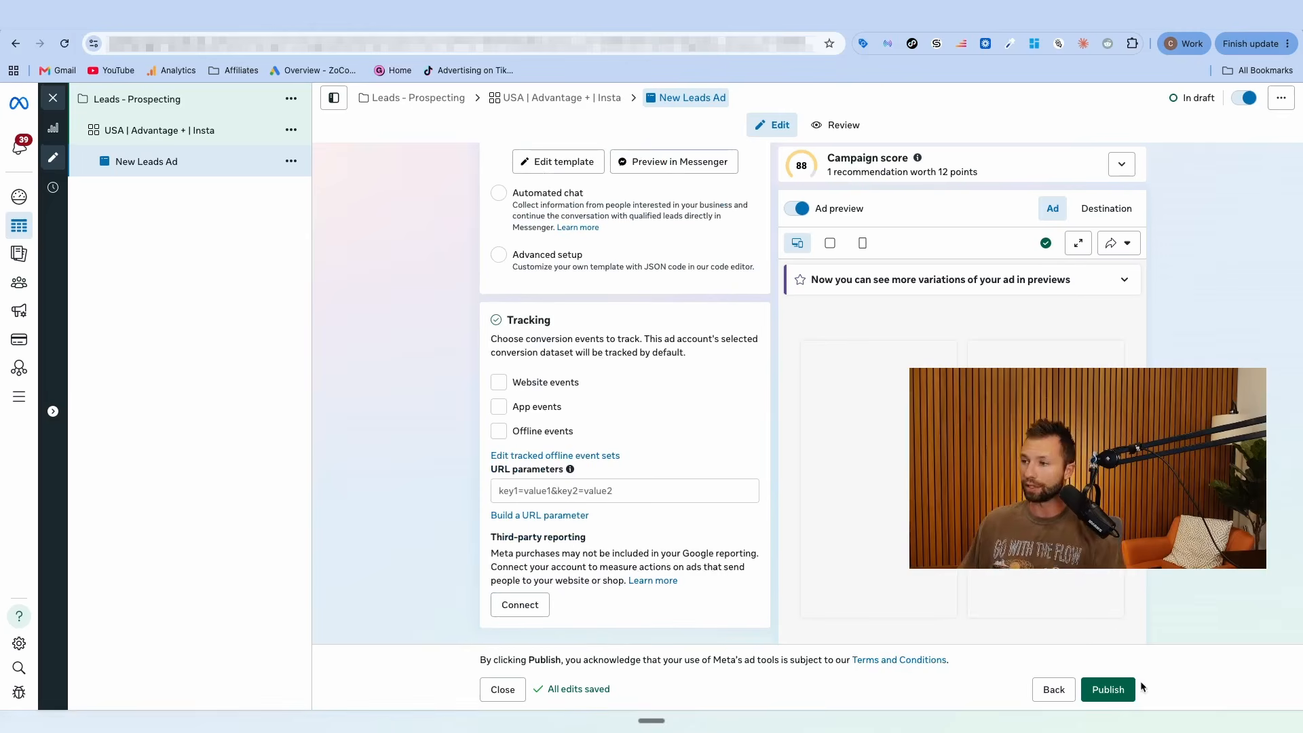
# Step: Open the advanced preview, examine the Instagram placements and placement format templates, and close it
pyautogui.click(1078, 244)
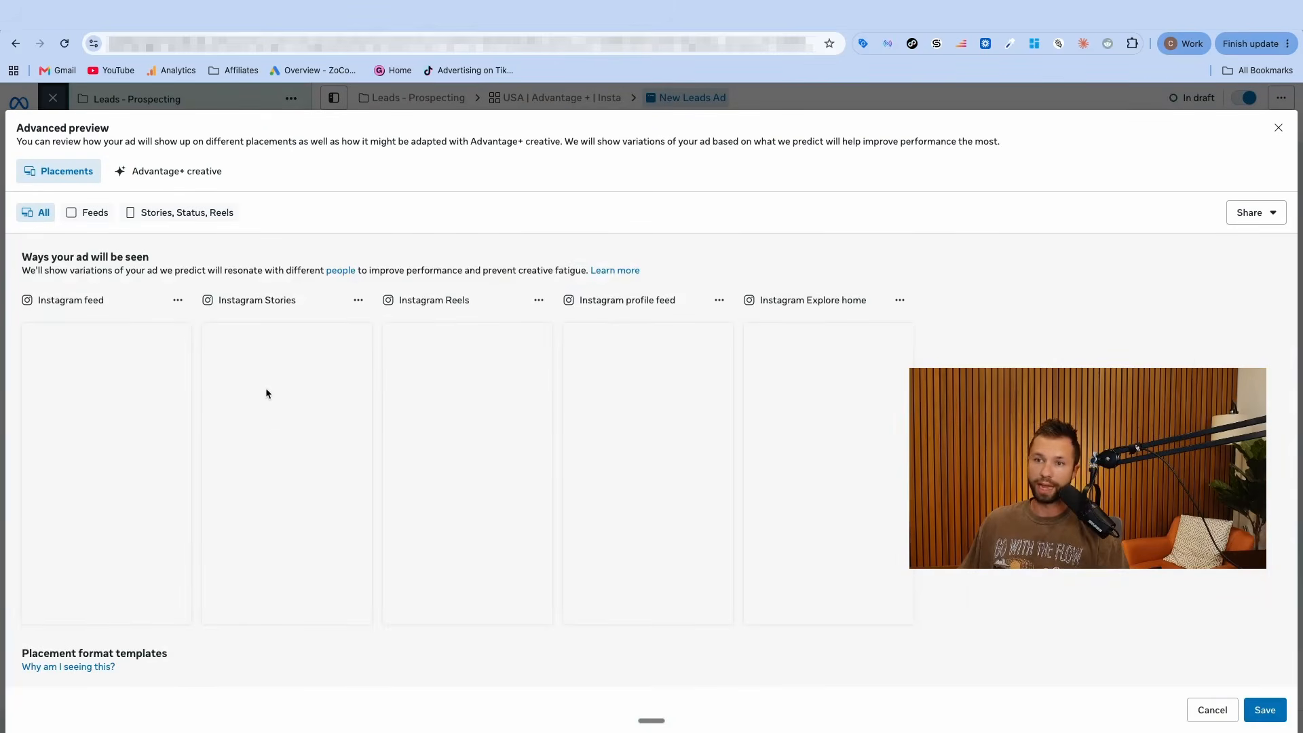
pyautogui.scroll(-4, 283, 392)
pyautogui.scroll(4, 283, 393)
pyautogui.scroll(-5, 149, 345)
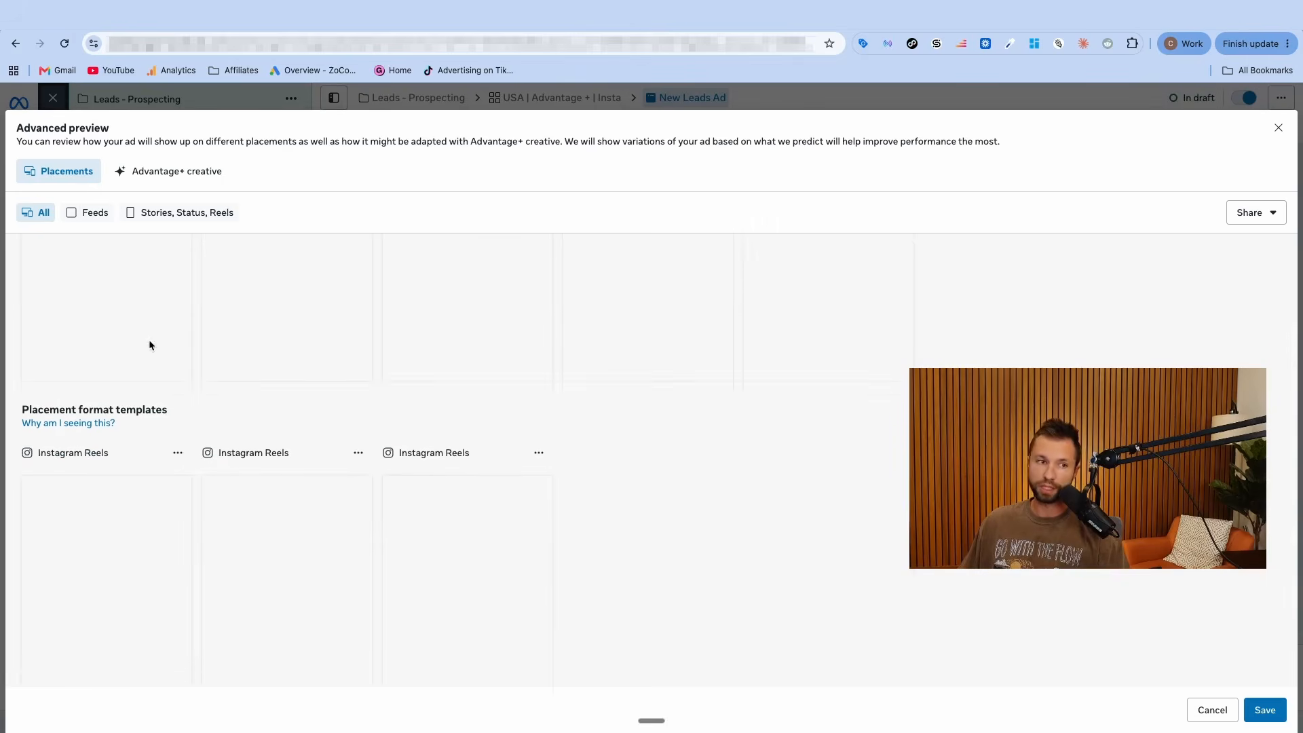
pyautogui.scroll(5, 141, 391)
pyautogui.scroll(1, 139, 392)
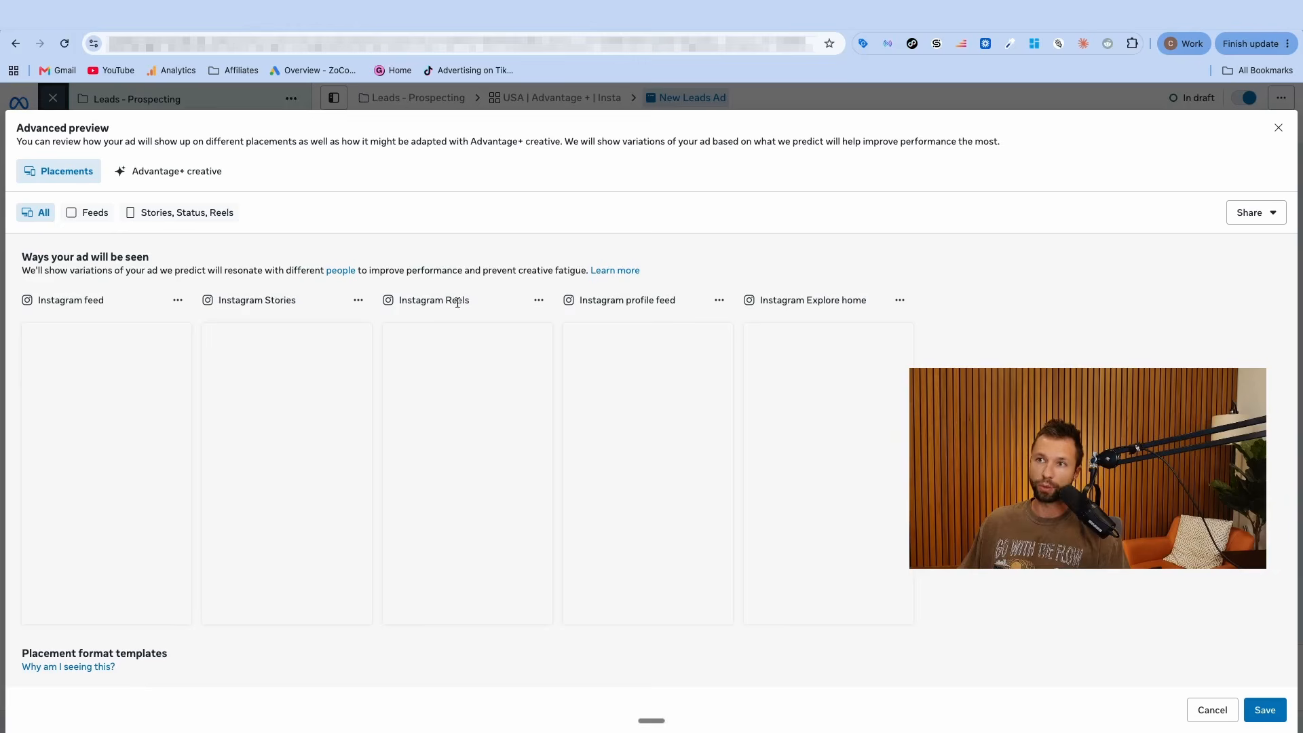
pyautogui.scroll(-4, 639, 420)
pyautogui.scroll(1, 296, 469)
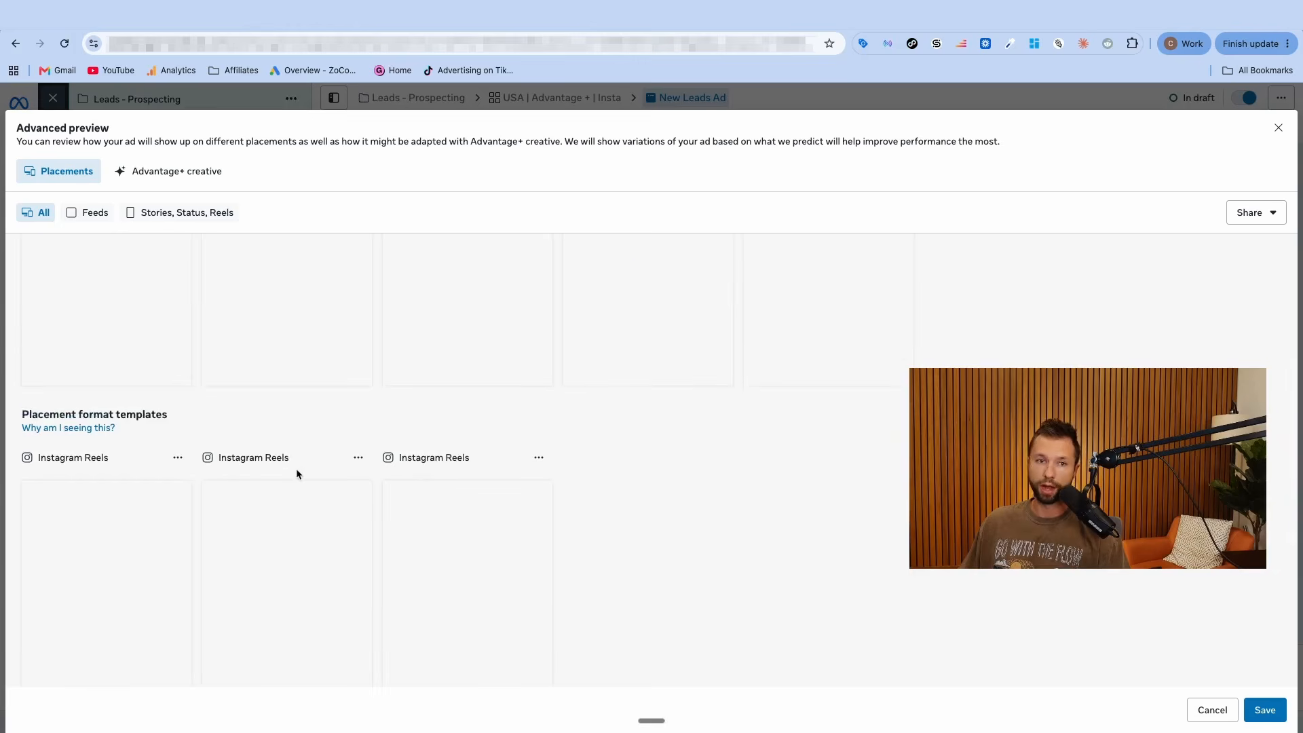
pyautogui.press('Escape')
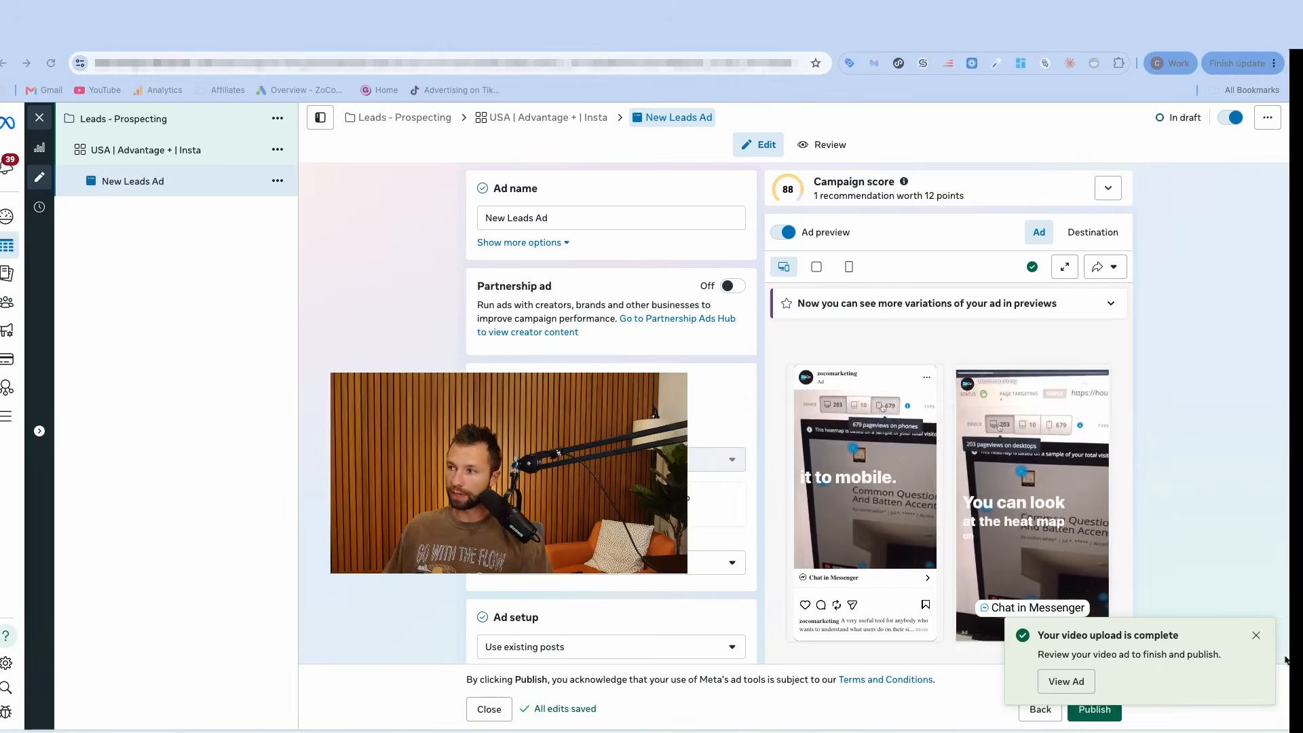
# Step: Dismiss the video upload notification and check how the reel renders across the Instagram placements in the advanced preview
pyautogui.click(1256, 635)
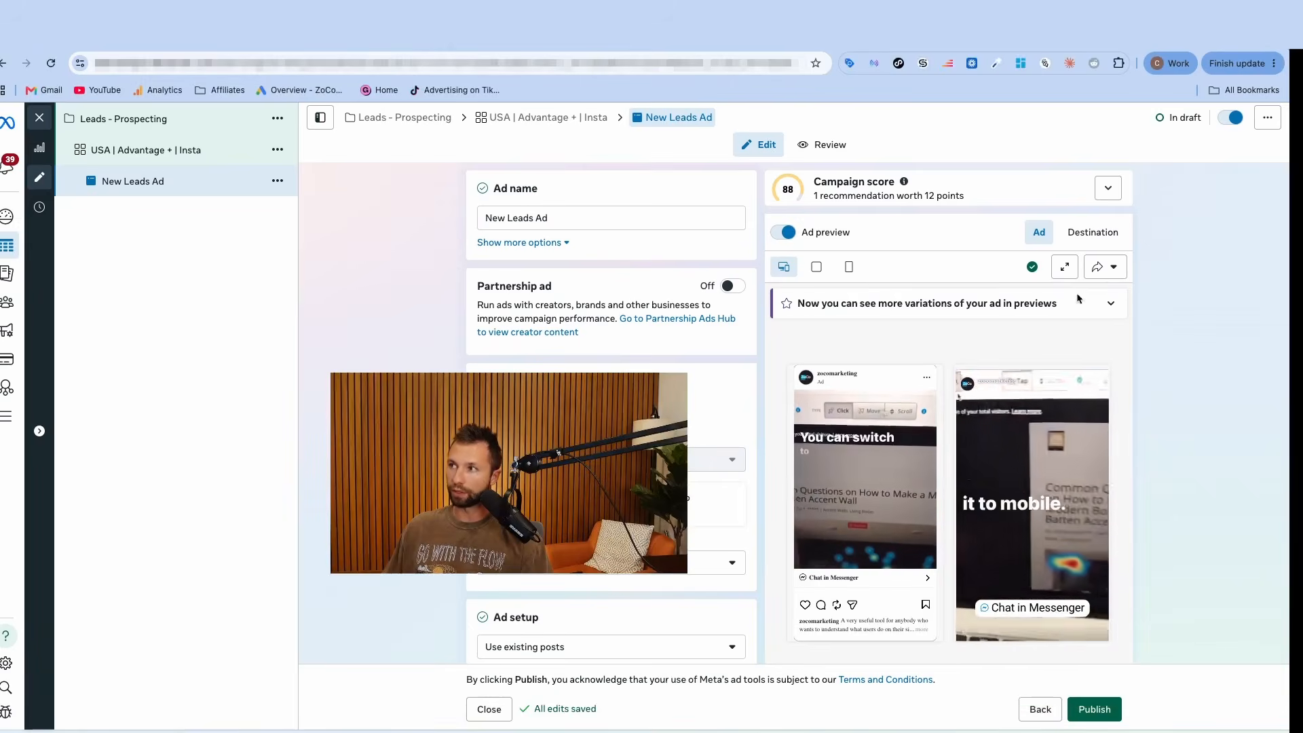
pyautogui.click(1065, 268)
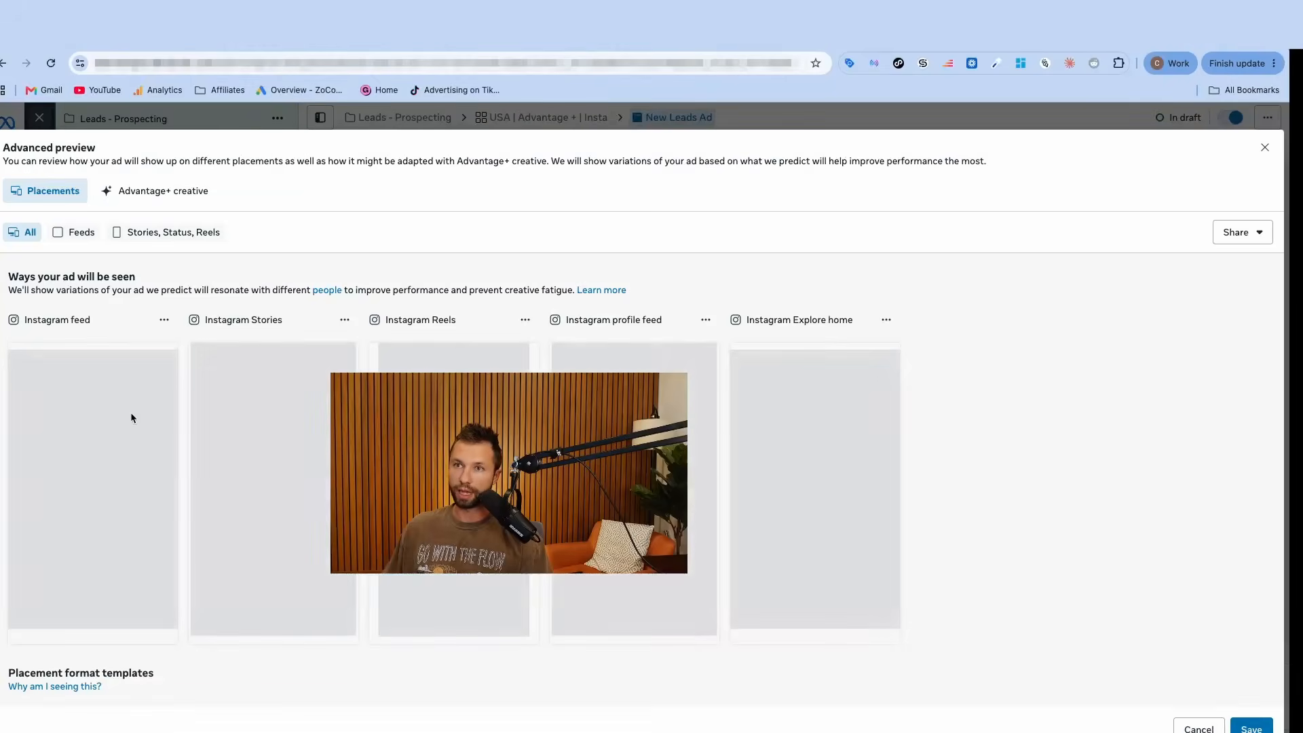
pyautogui.scroll(-5, 204, 434)
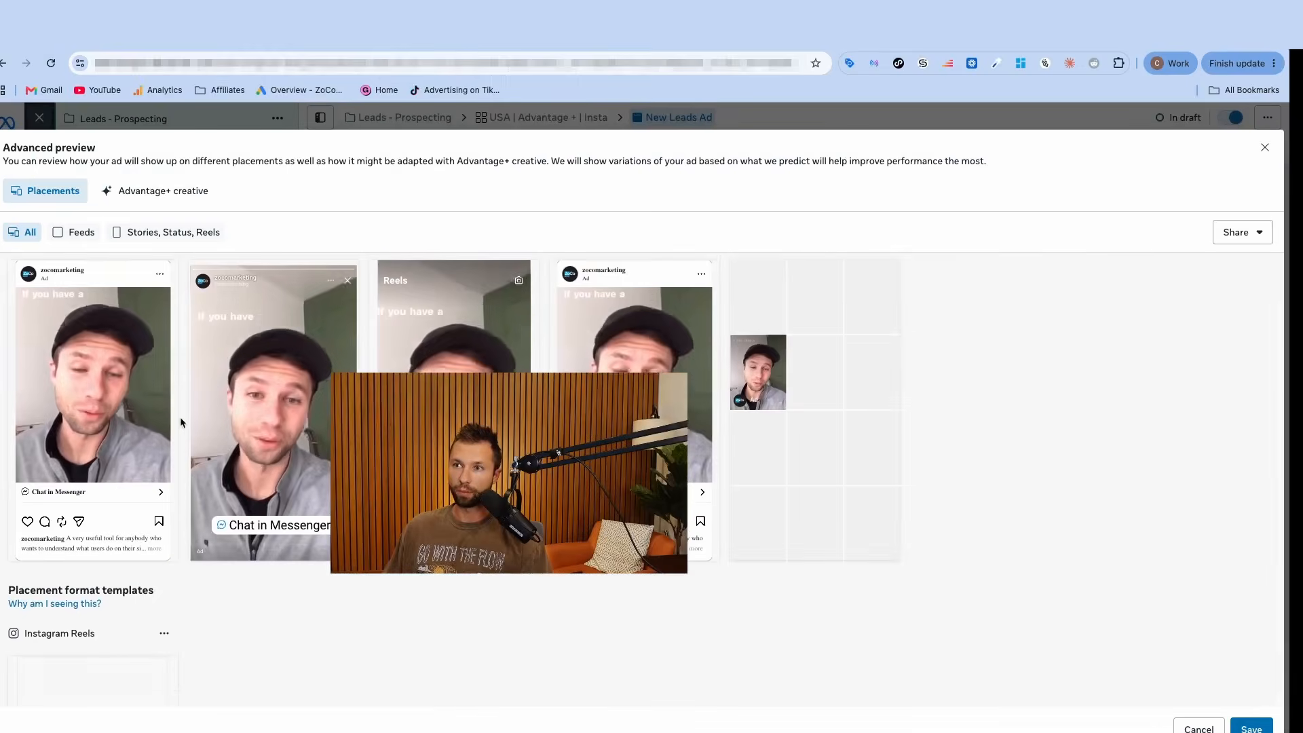
pyautogui.click(1264, 147)
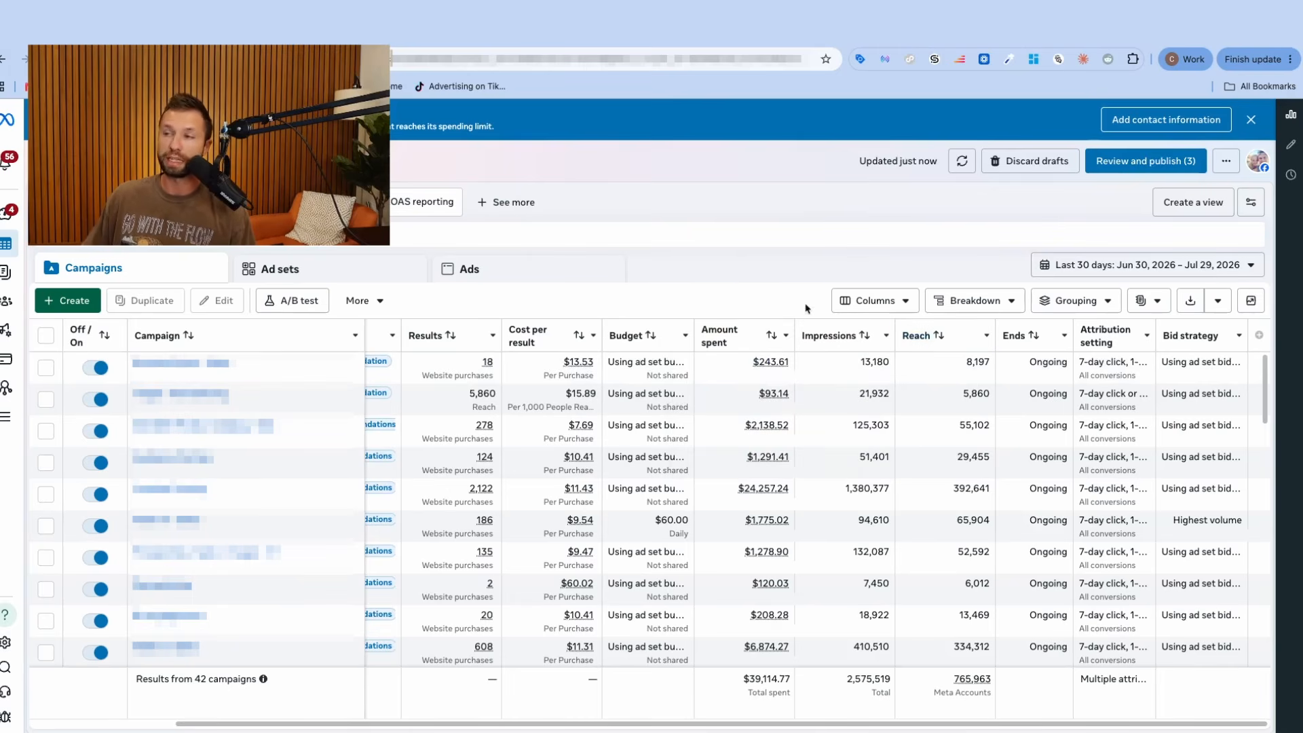
# Step: Customize the campaign table's columns by searching for "roas", adding Results ROAS, and saving the selection
pyautogui.click(876, 301)
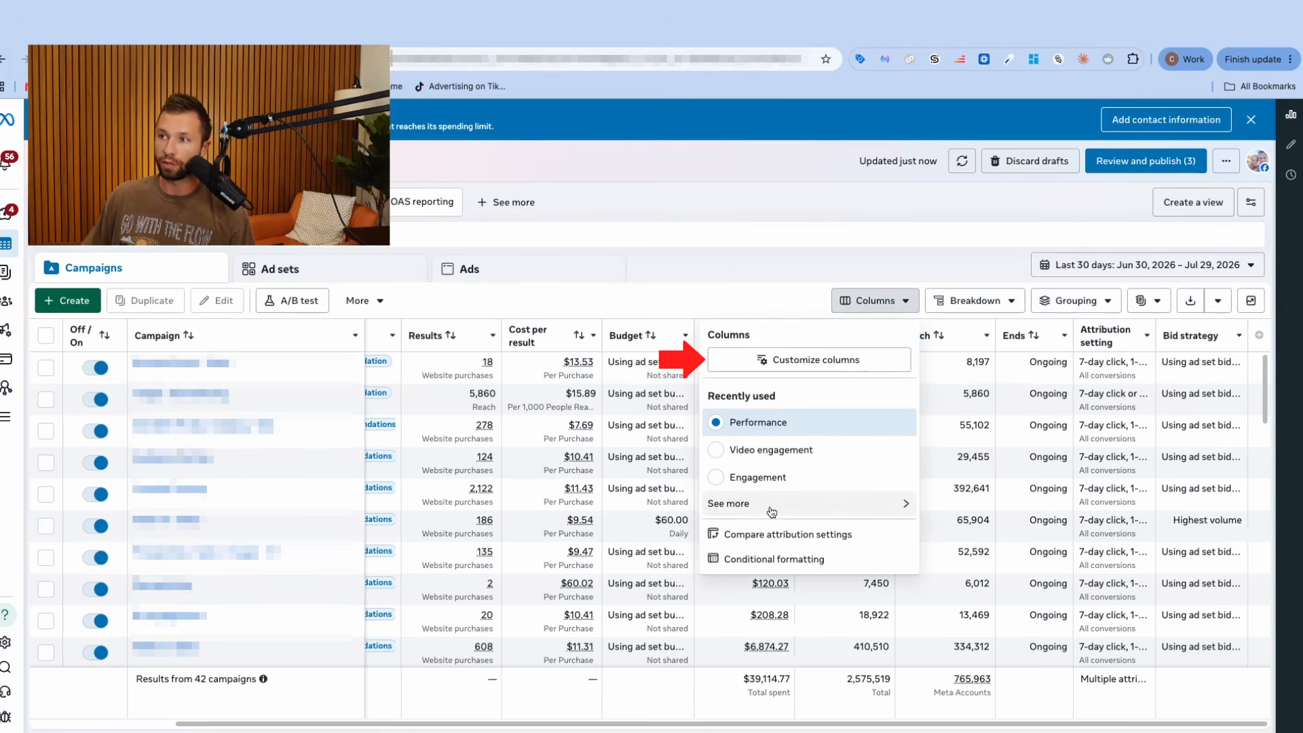
pyautogui.click(799, 362)
pyautogui.scroll(-10, 521, 358)
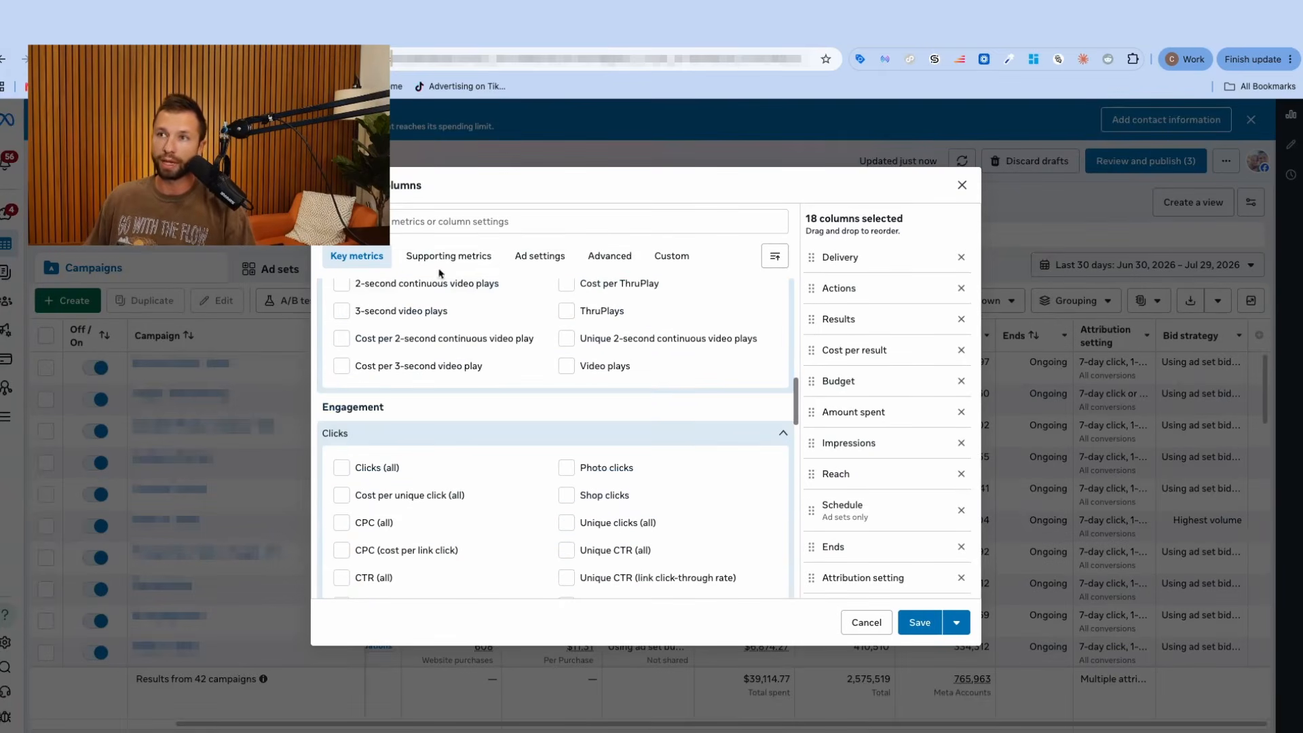
pyautogui.scroll(-1, 471, 457)
pyautogui.click(391, 218)
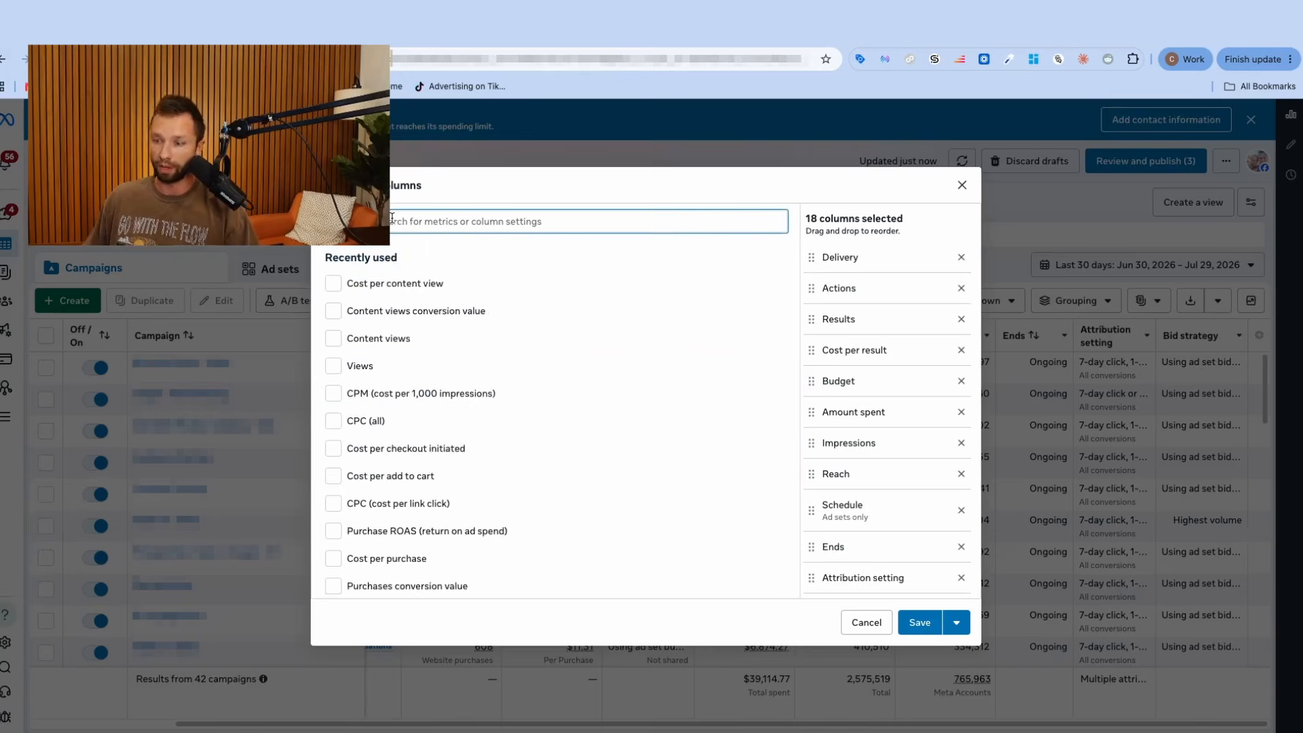
pyautogui.write('roas')
pyautogui.moveTo(452, 290)
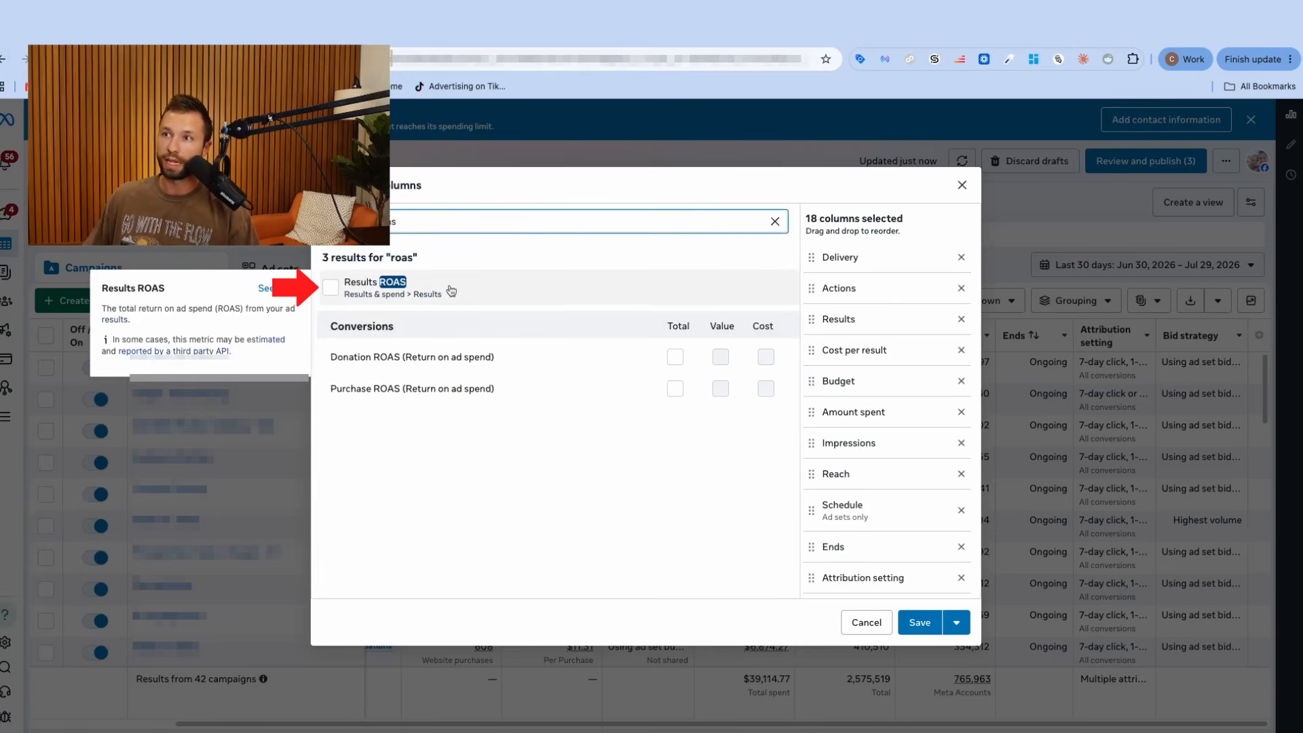
pyautogui.click(332, 290)
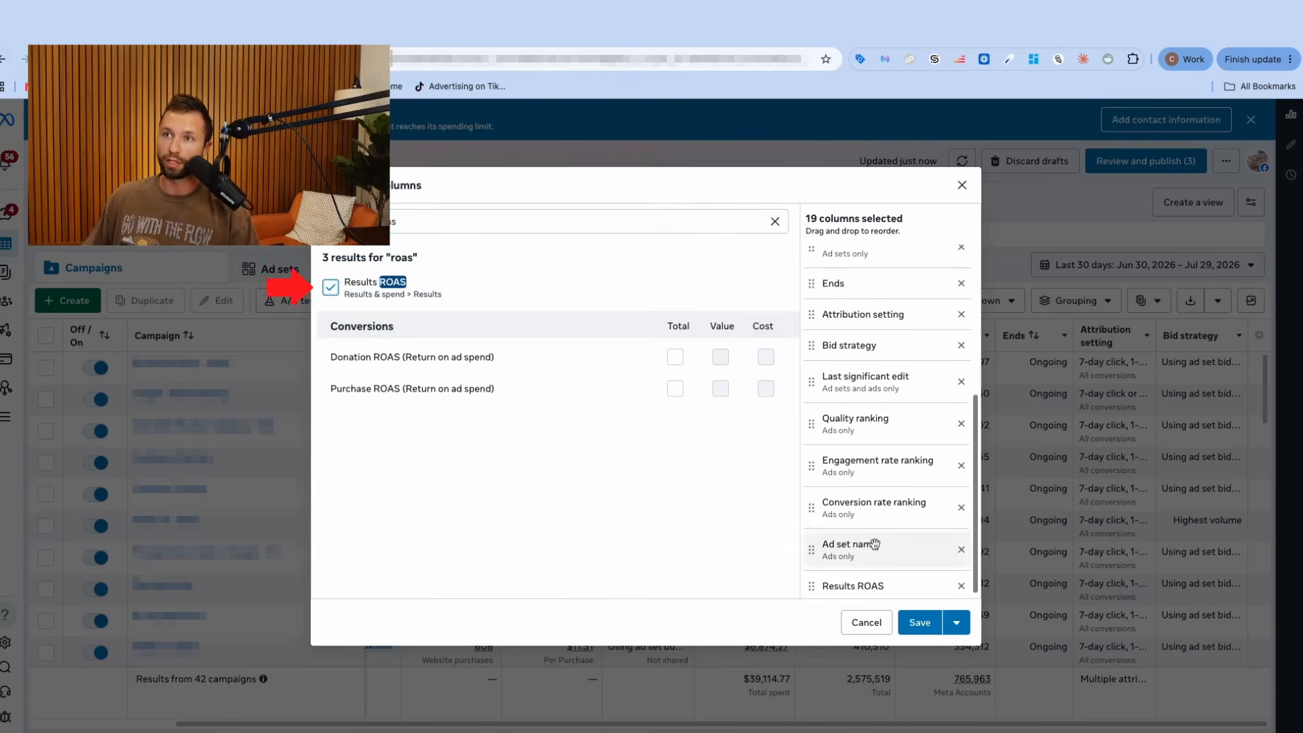
pyautogui.click(919, 622)
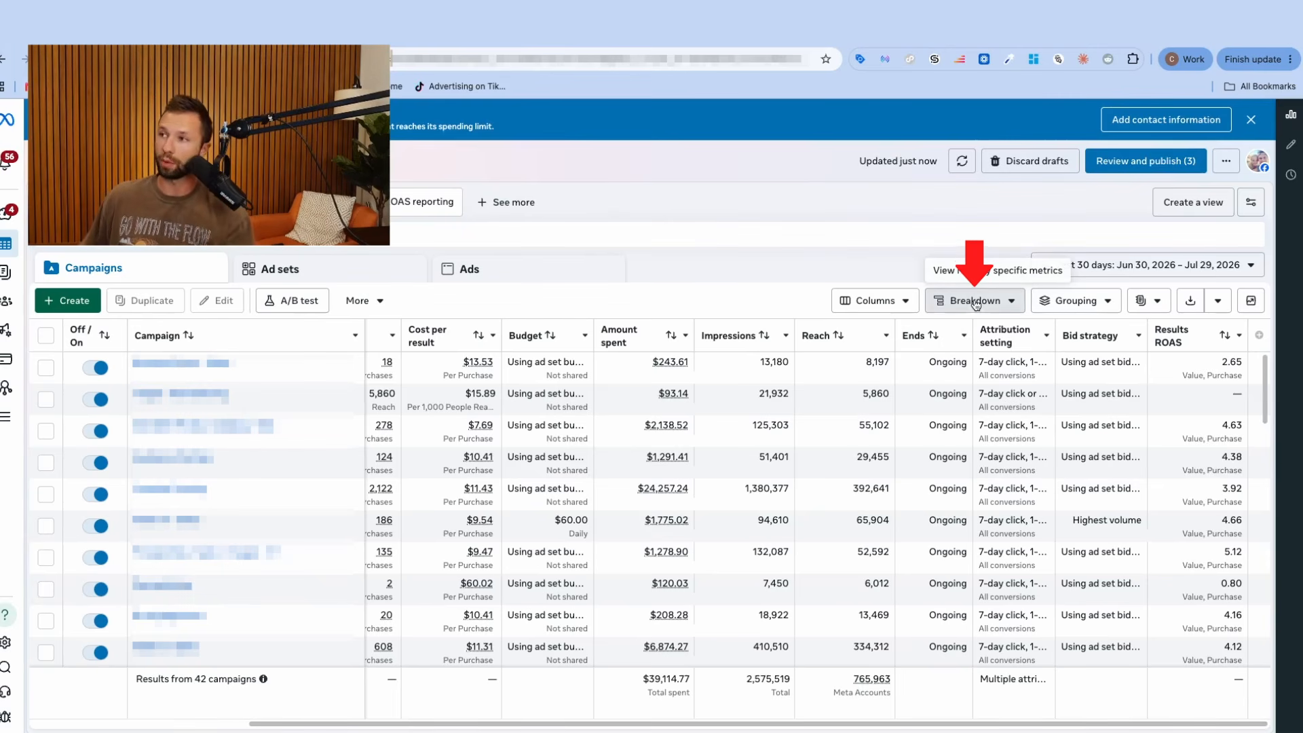
# Step: Break down the campaign table's results by Platform
pyautogui.click(976, 304)
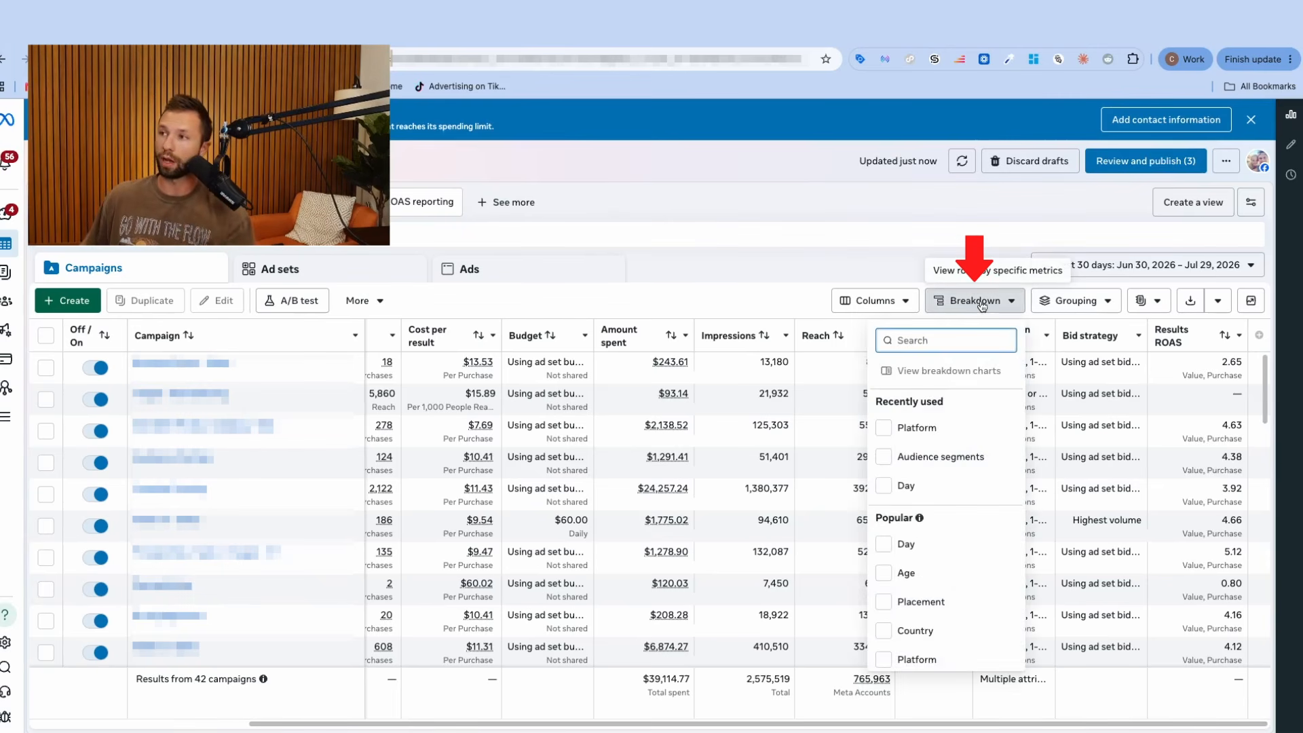
pyautogui.click(884, 428)
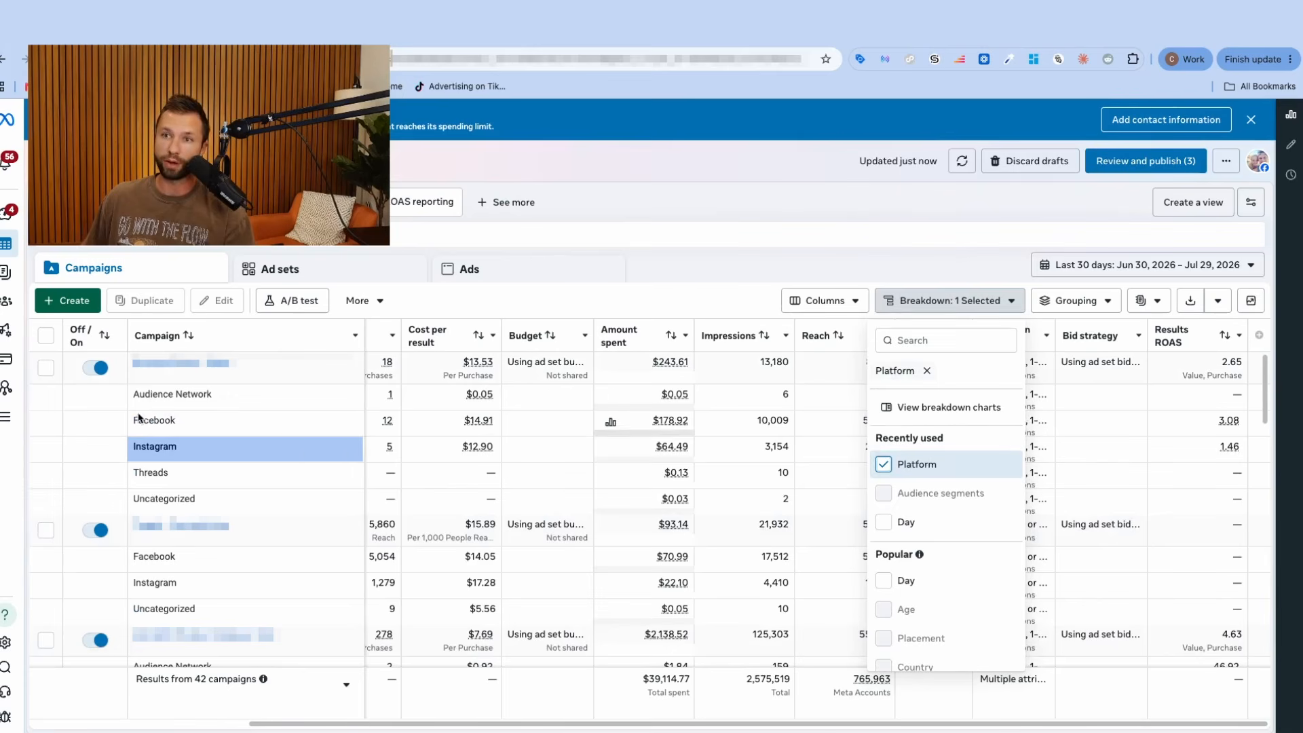
# Step: Switch the Delivery breakdown to Placement and examine the first campaign's results for each placement
pyautogui.scroll(-4, 964, 509)
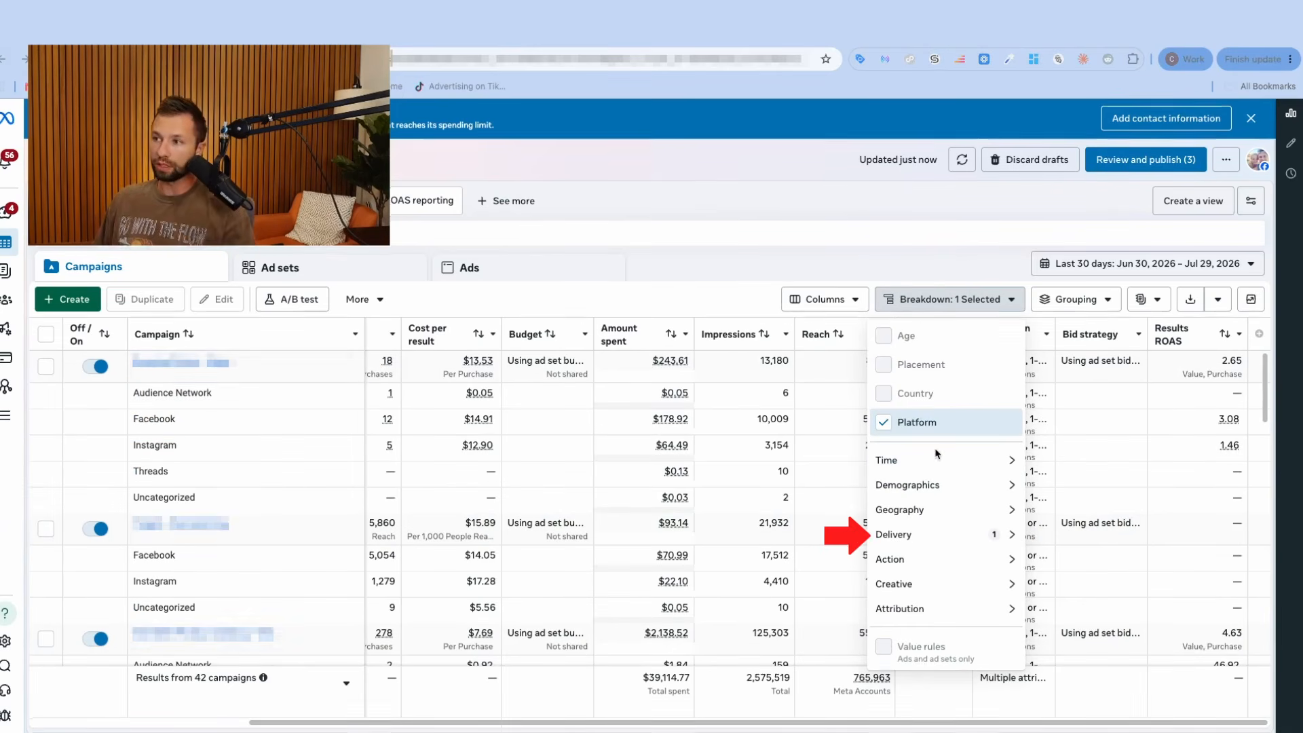
pyautogui.moveTo(950, 535)
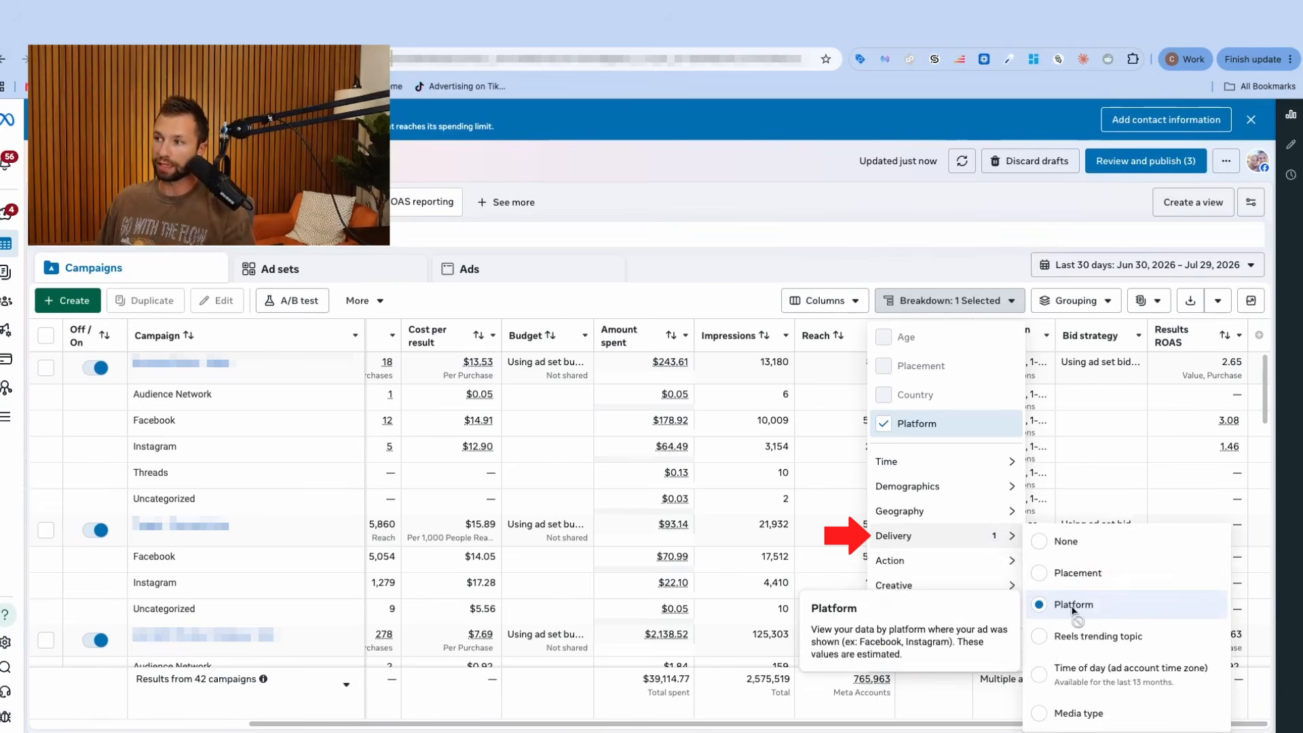
pyautogui.click(1086, 573)
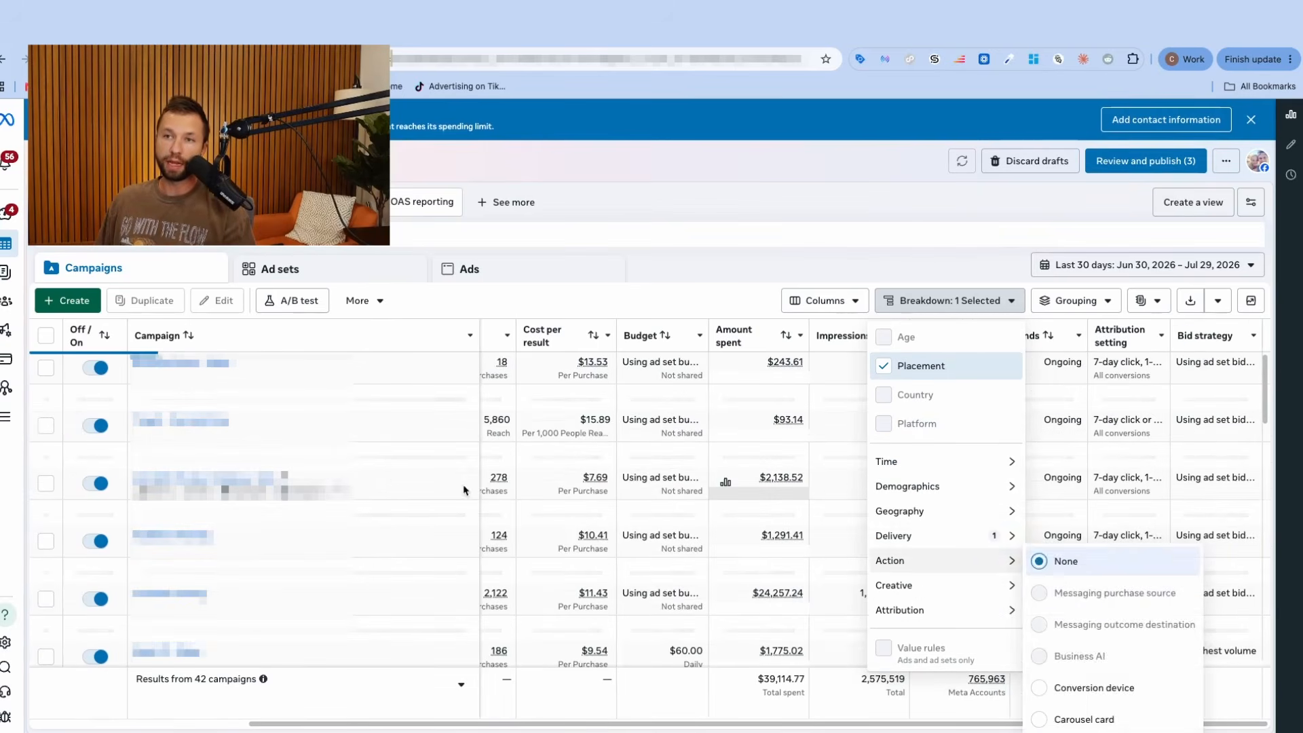
pyautogui.scroll(-1, 205, 414)
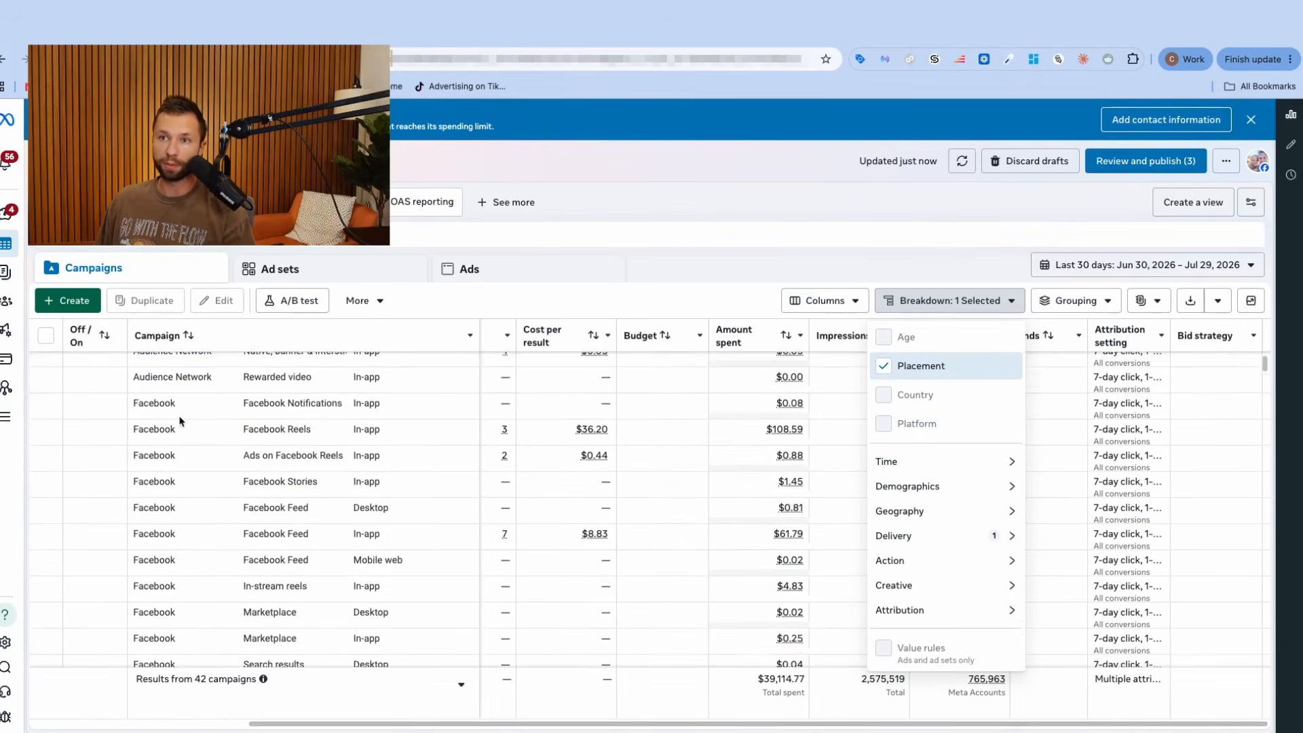
pyautogui.scroll(1, 170, 426)
pyautogui.moveTo(242, 445); pyautogui.dragTo(326, 446)
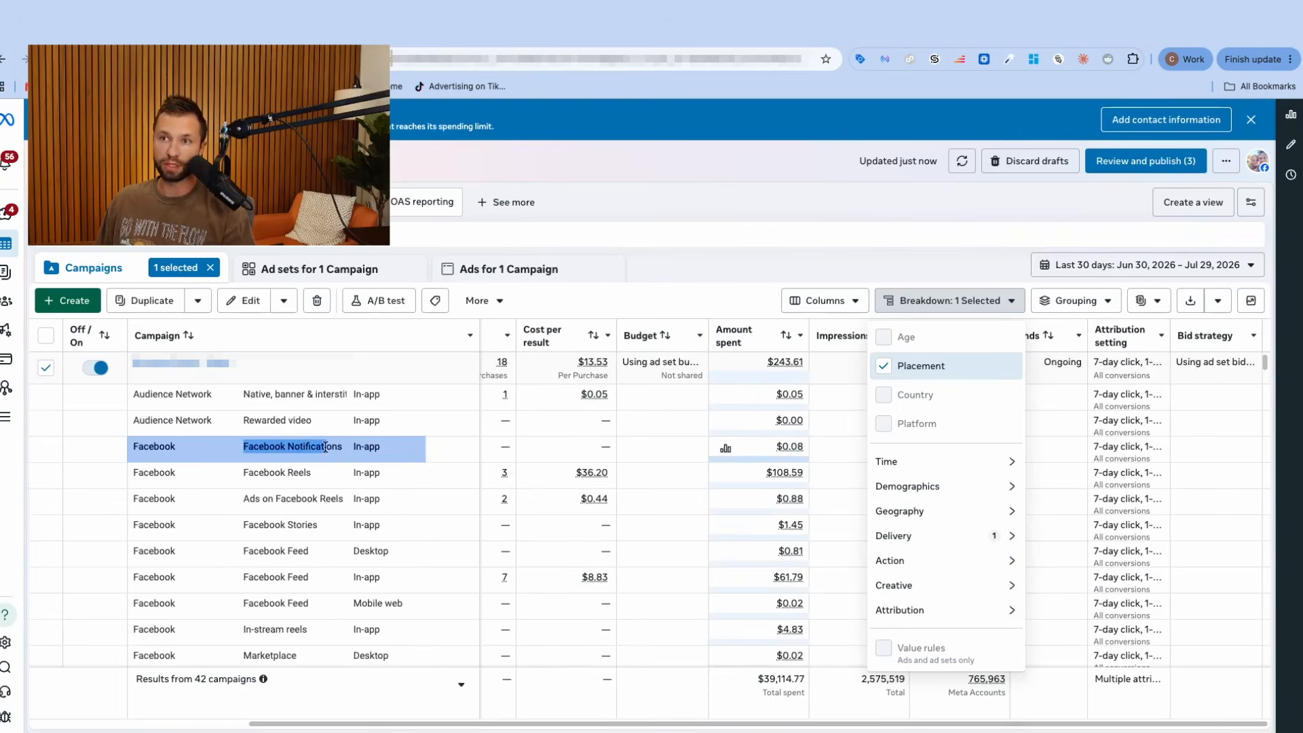
pyautogui.scroll(-5, 265, 485)
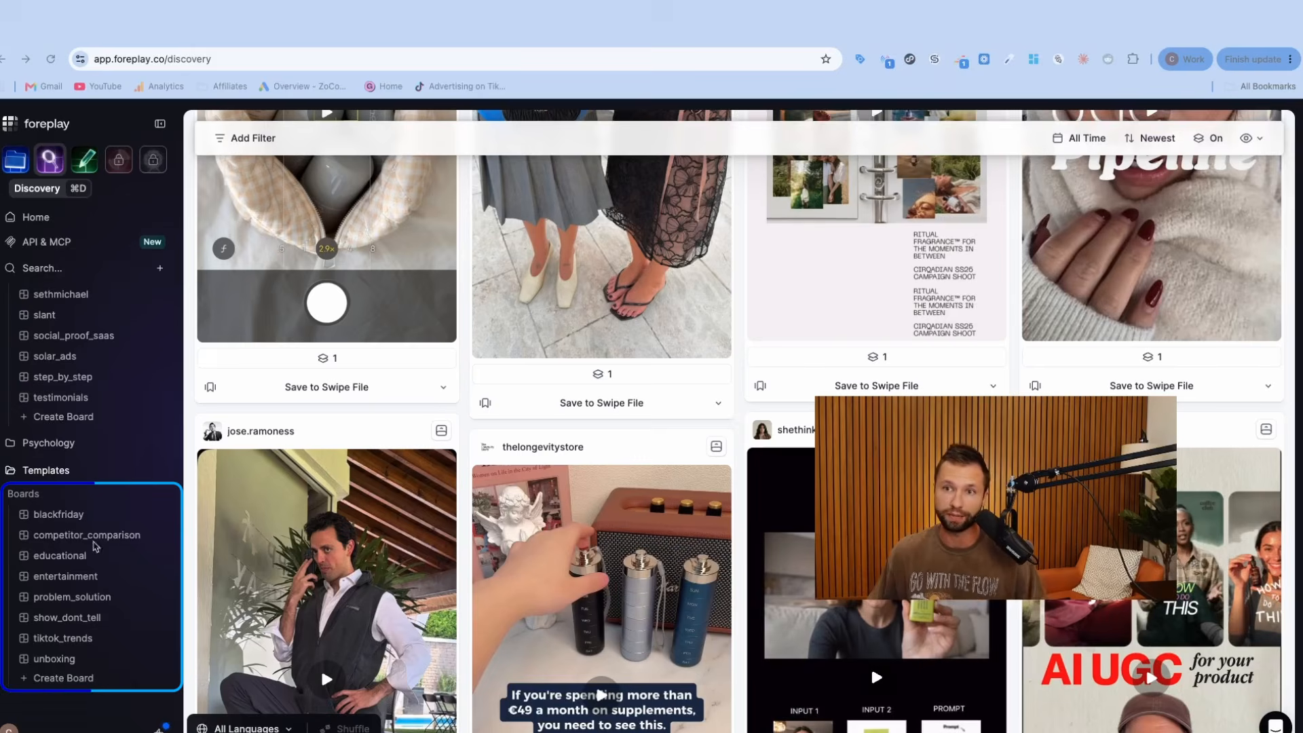
# Step: Switch to Foreplay's Discovery page and open the blackfriday board under Templates to browse its ads
pyautogui.click(102, 516)
pyautogui.scroll(-1, 635, 330)
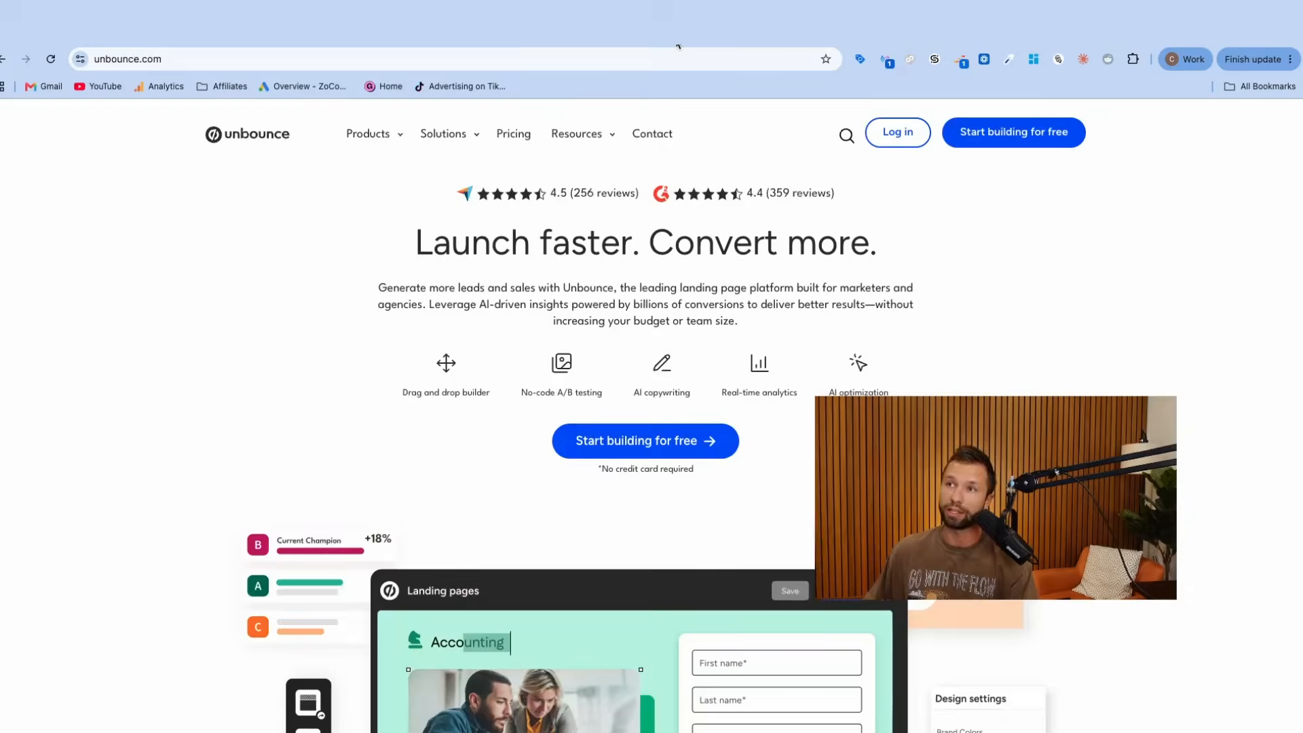
pyautogui.moveTo(576, 158)
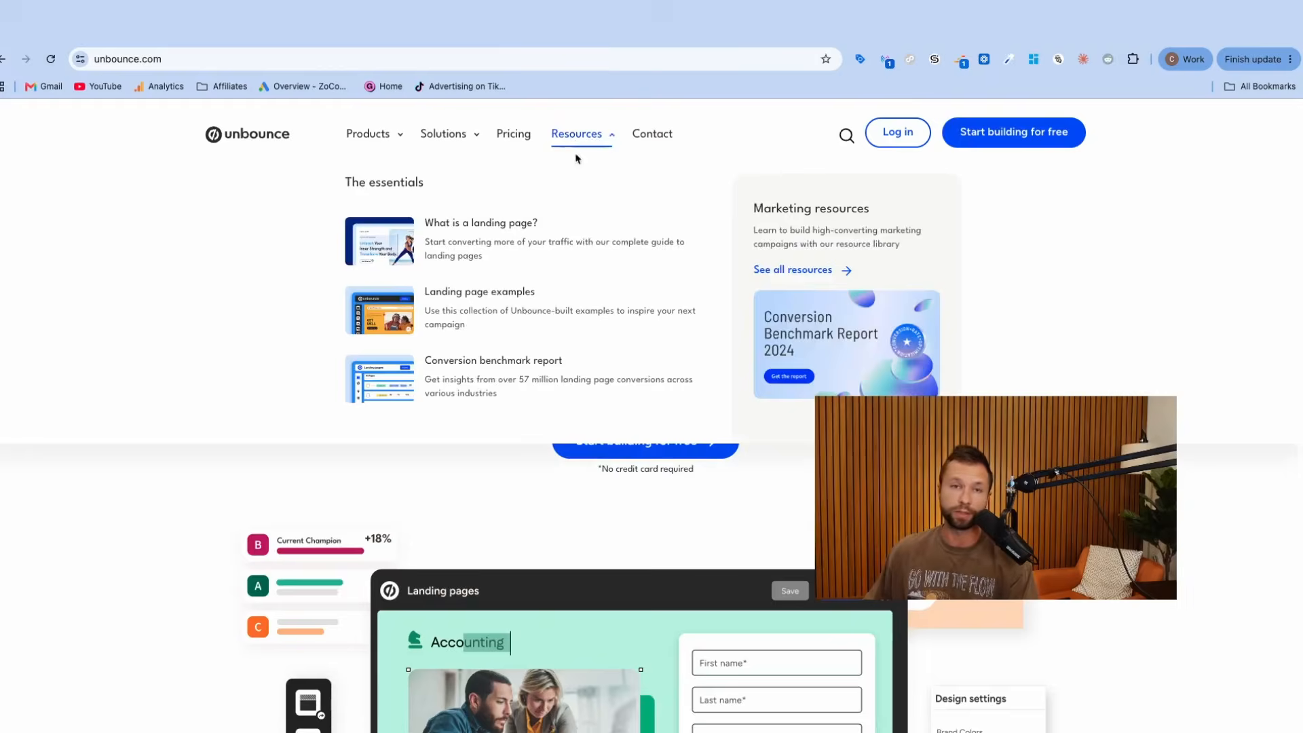